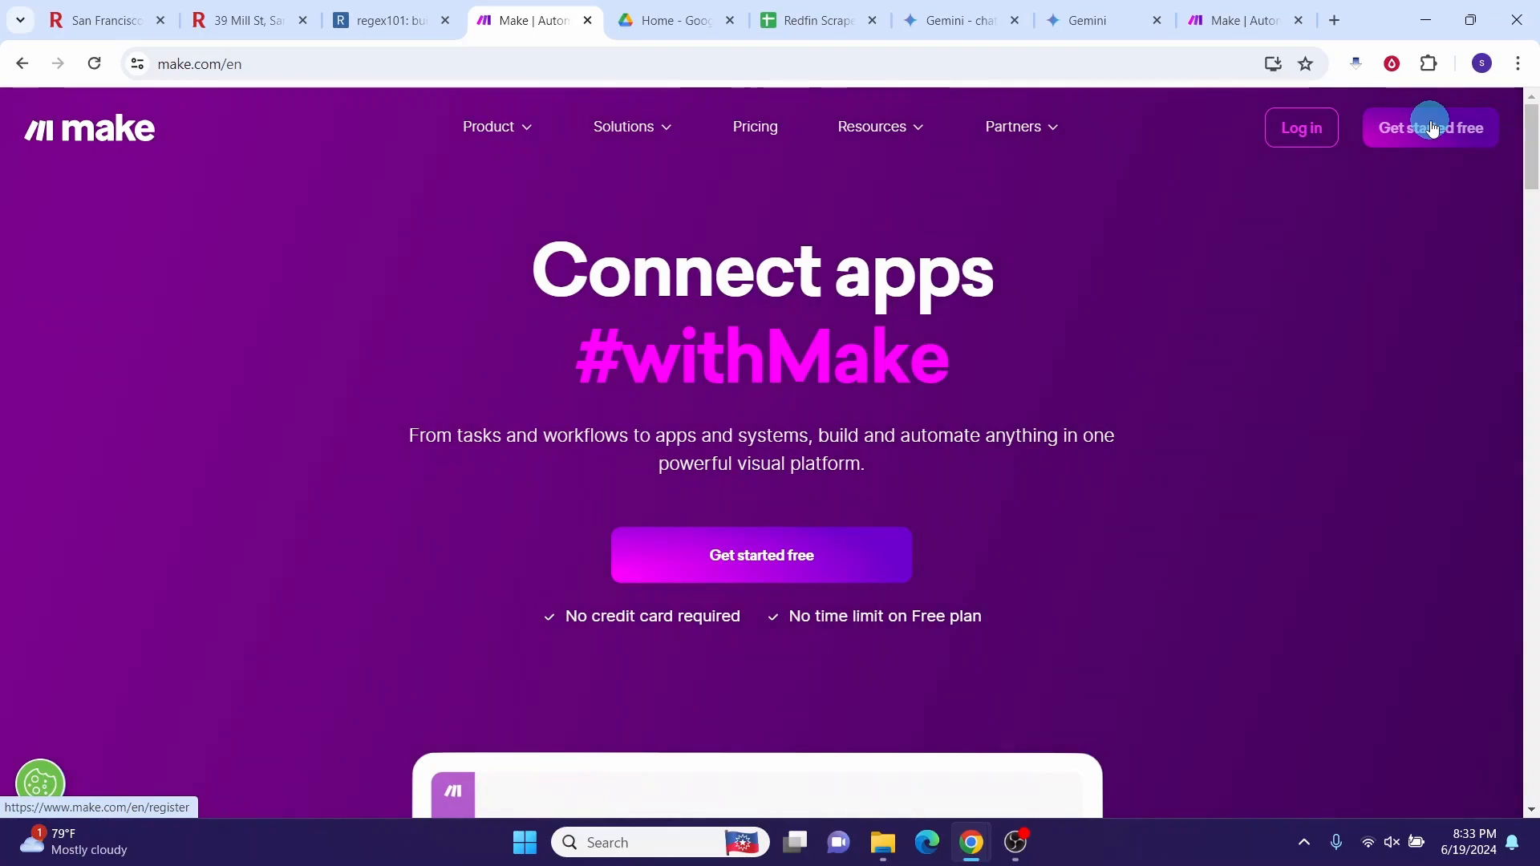
Step: Switch to the Redfin Scrape Data sheet with its URL, Price, Est Mortgage Payment, Lot Size and Date Created columns
{"action": "left_click", "coordinate": [802, 19]}
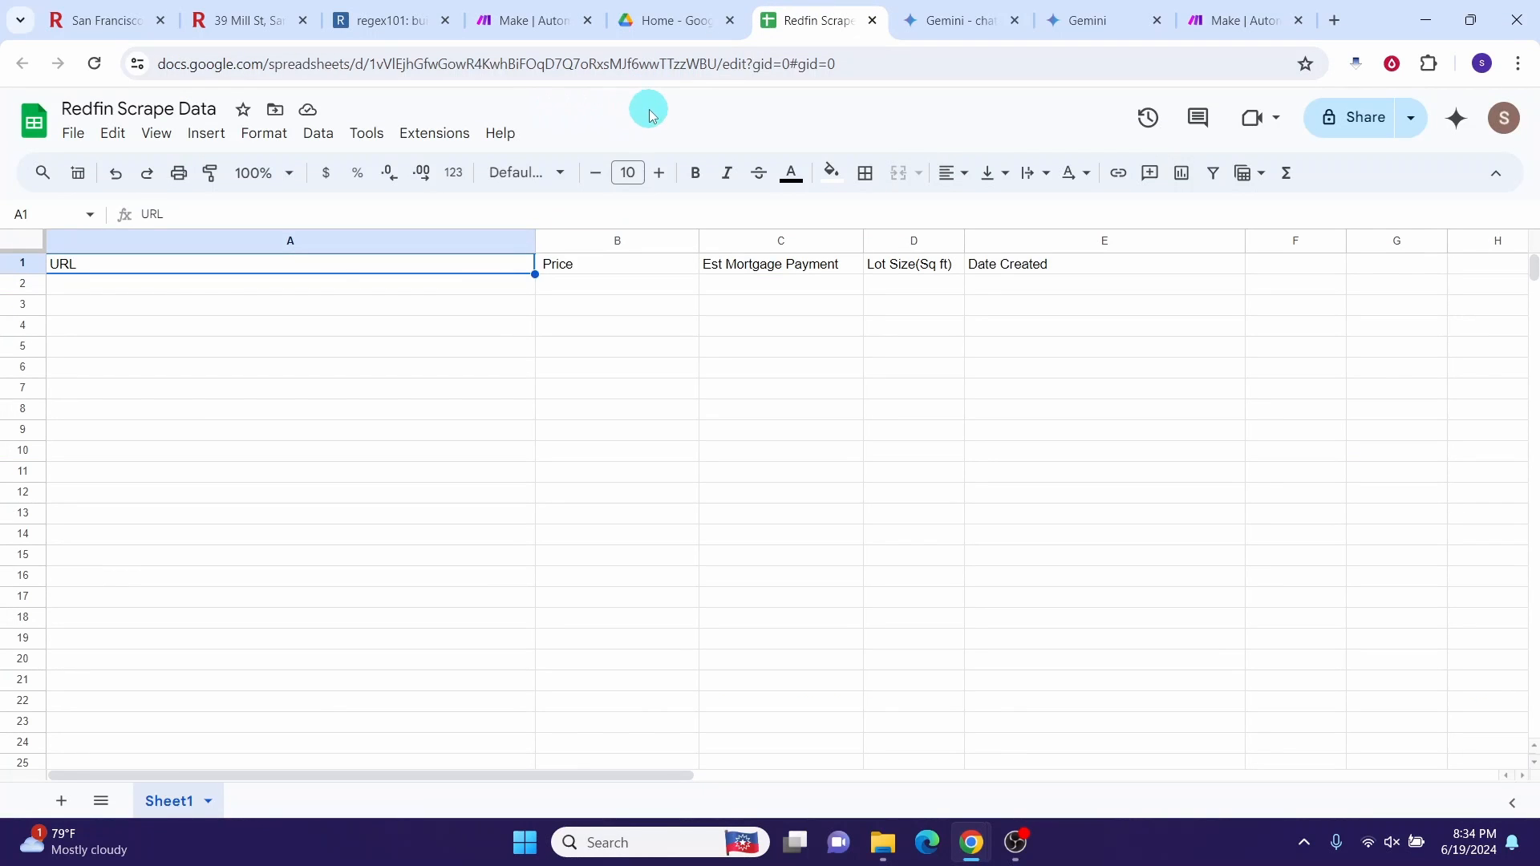
Step: Switch to the empty regex101 expression tester
{"action": "left_click", "coordinate": [371, 25]}
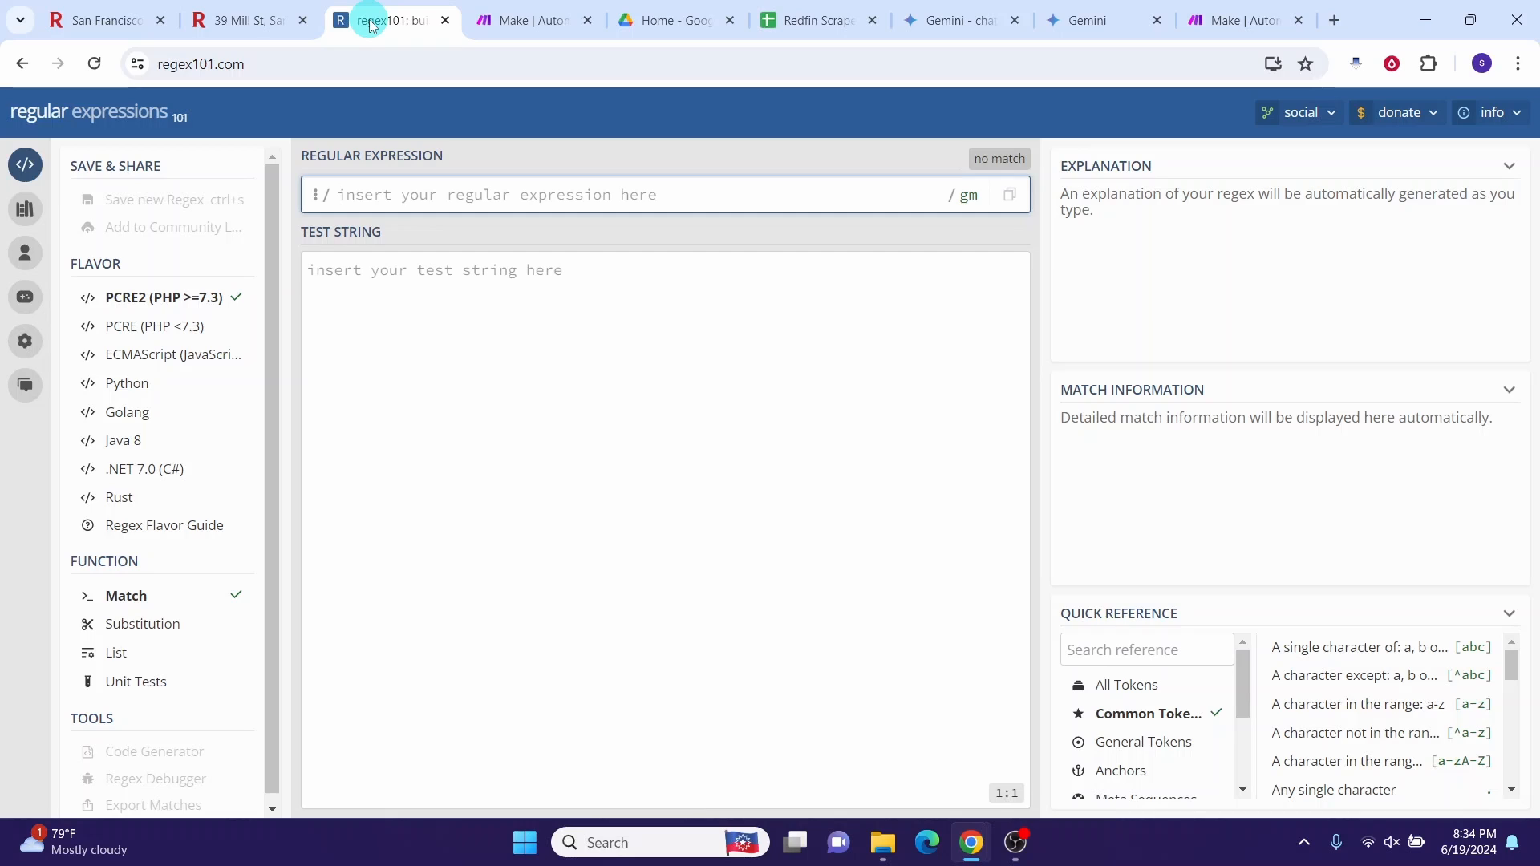
Step: Switch to the Redfin San Francisco listings page
{"action": "left_click", "coordinate": [88, 20]}
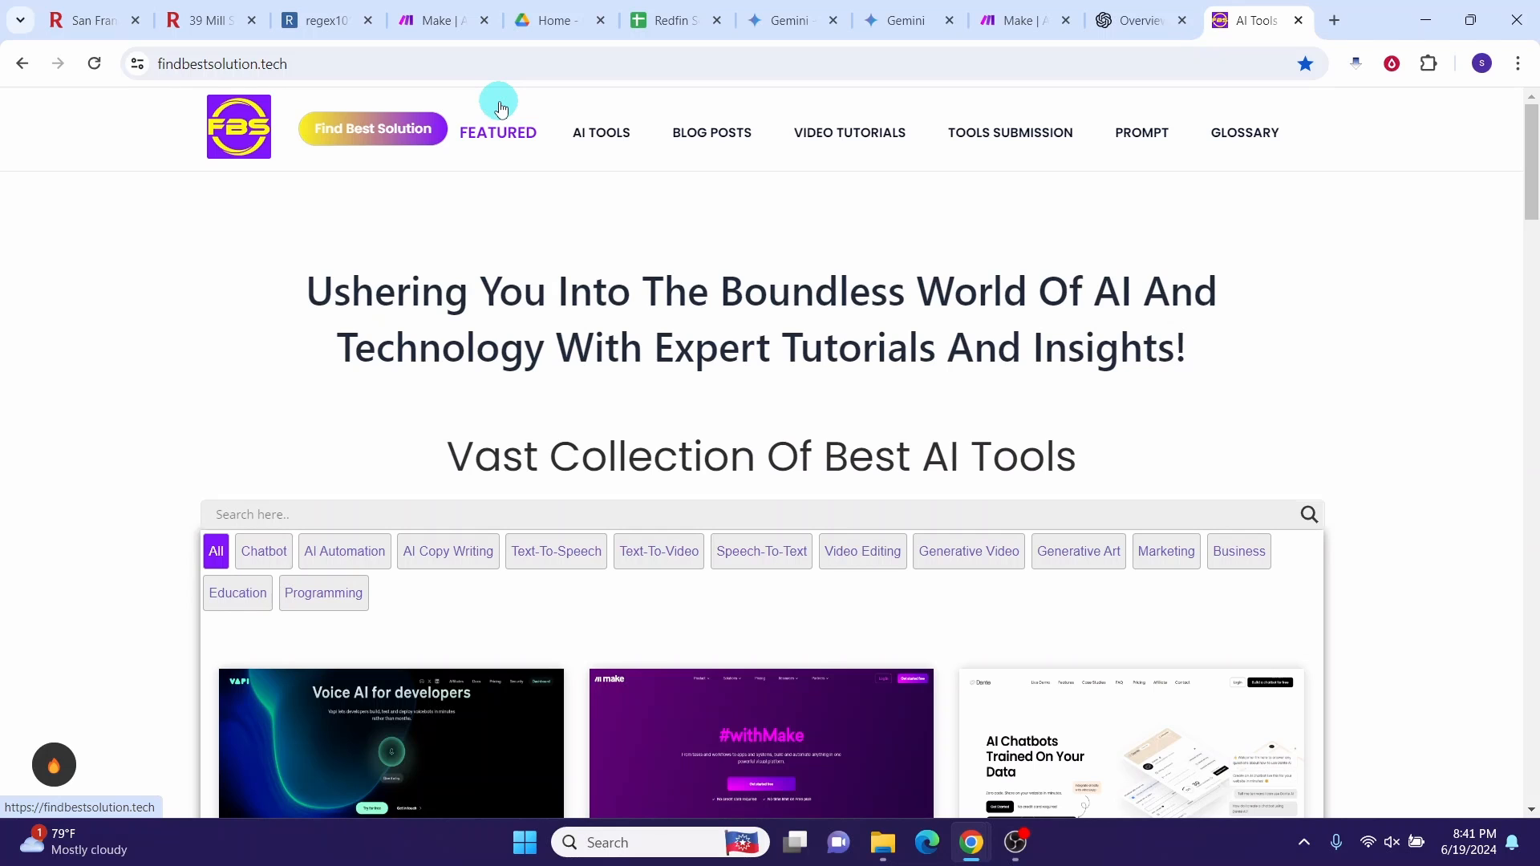
Step: Return to Make and create a blank scenario from the organization dashboard
{"action": "left_click", "coordinate": [997, 22]}
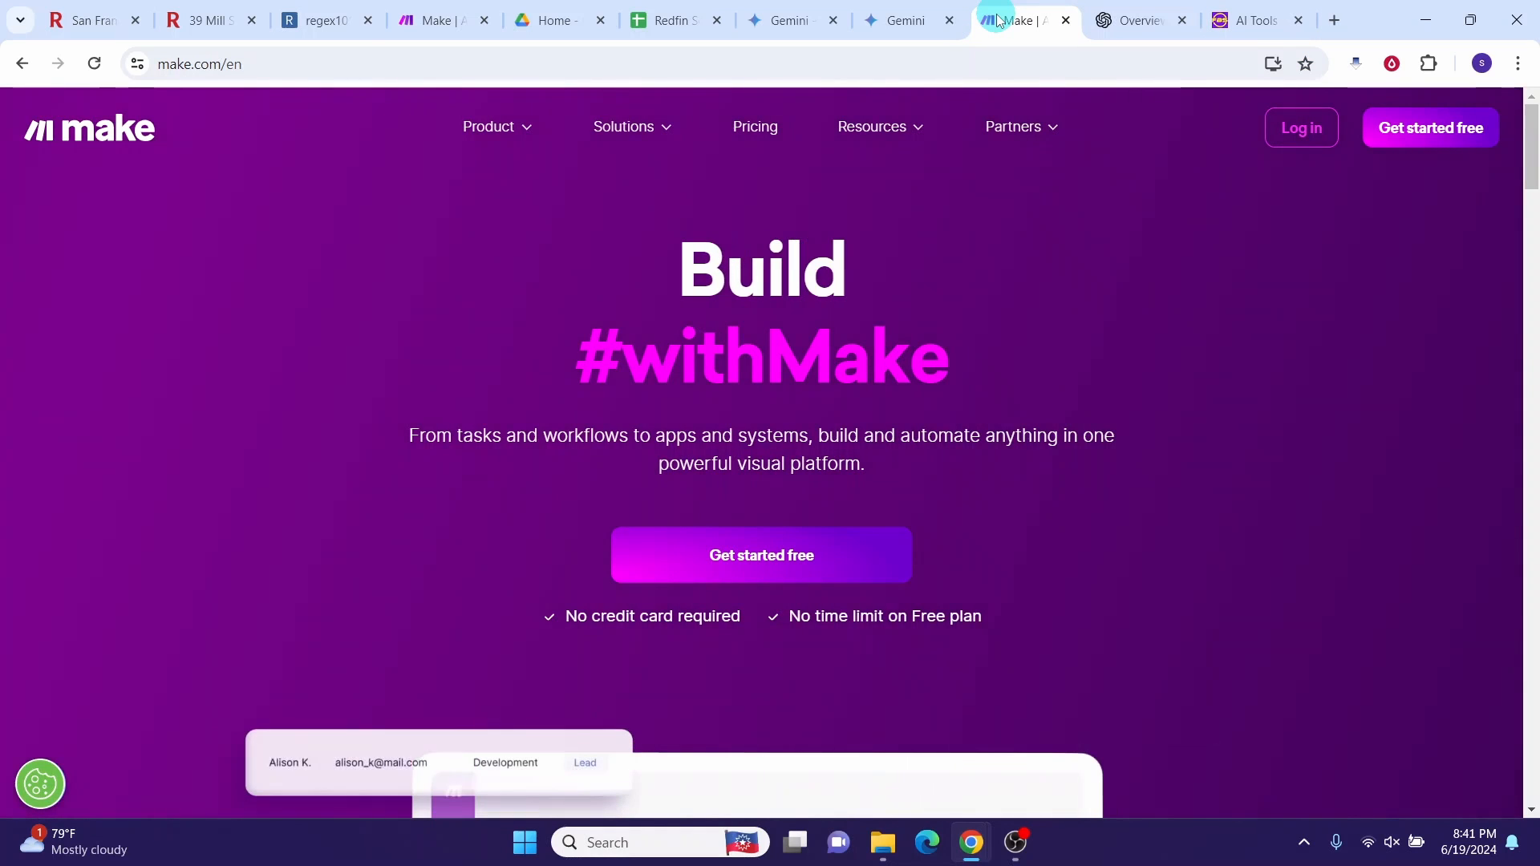
{"action": "left_click", "coordinate": [1299, 130]}
{"action": "left_click", "coordinate": [1355, 138]}
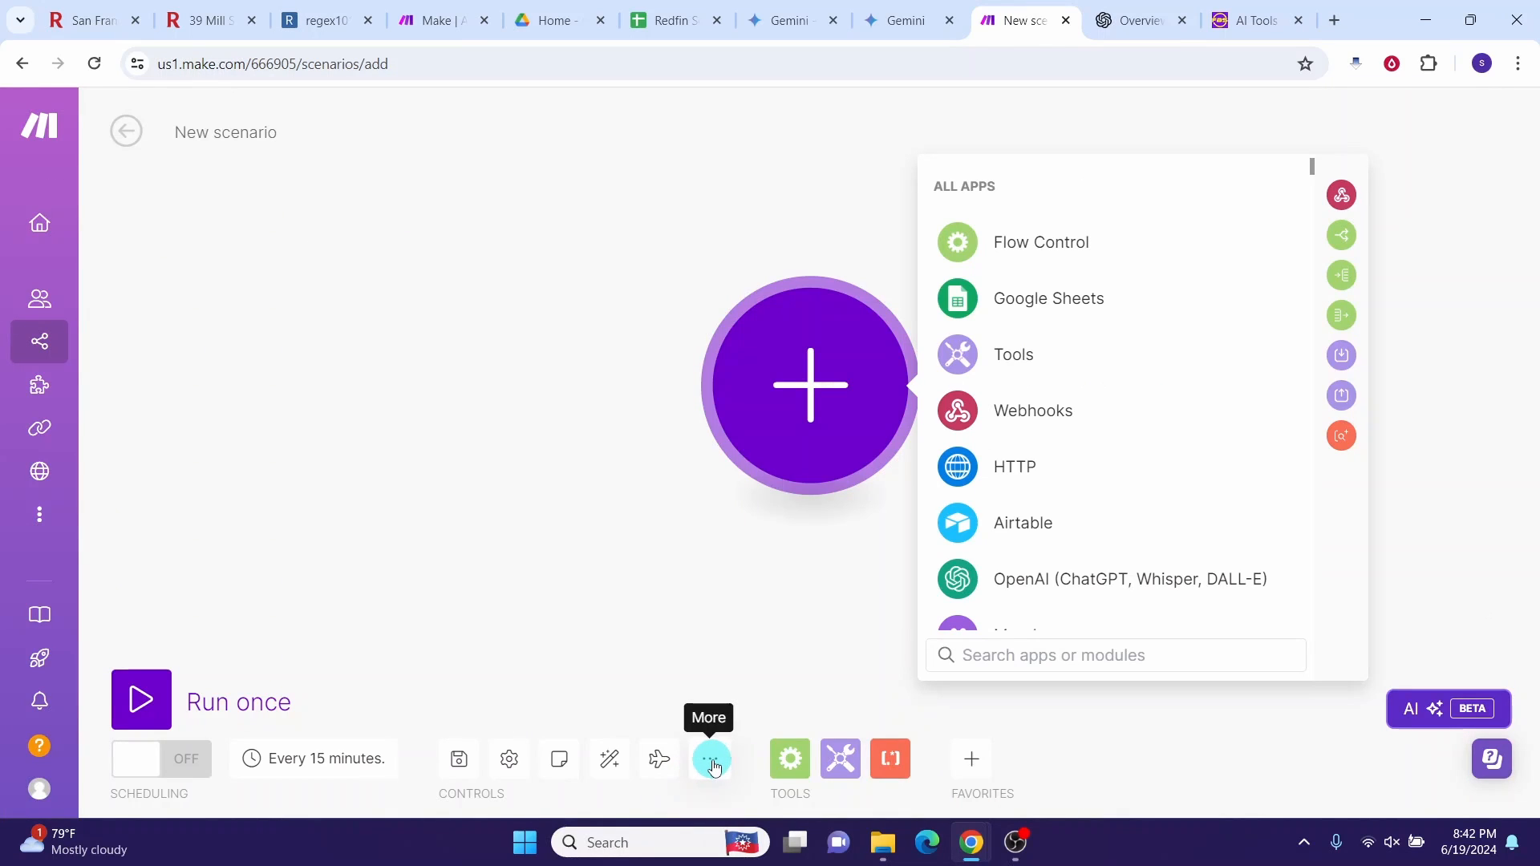
Step: Load FBS Web Scrape AI.json as the file in the Import Blueprint dialog
{"action": "left_click", "coordinate": [712, 762]}
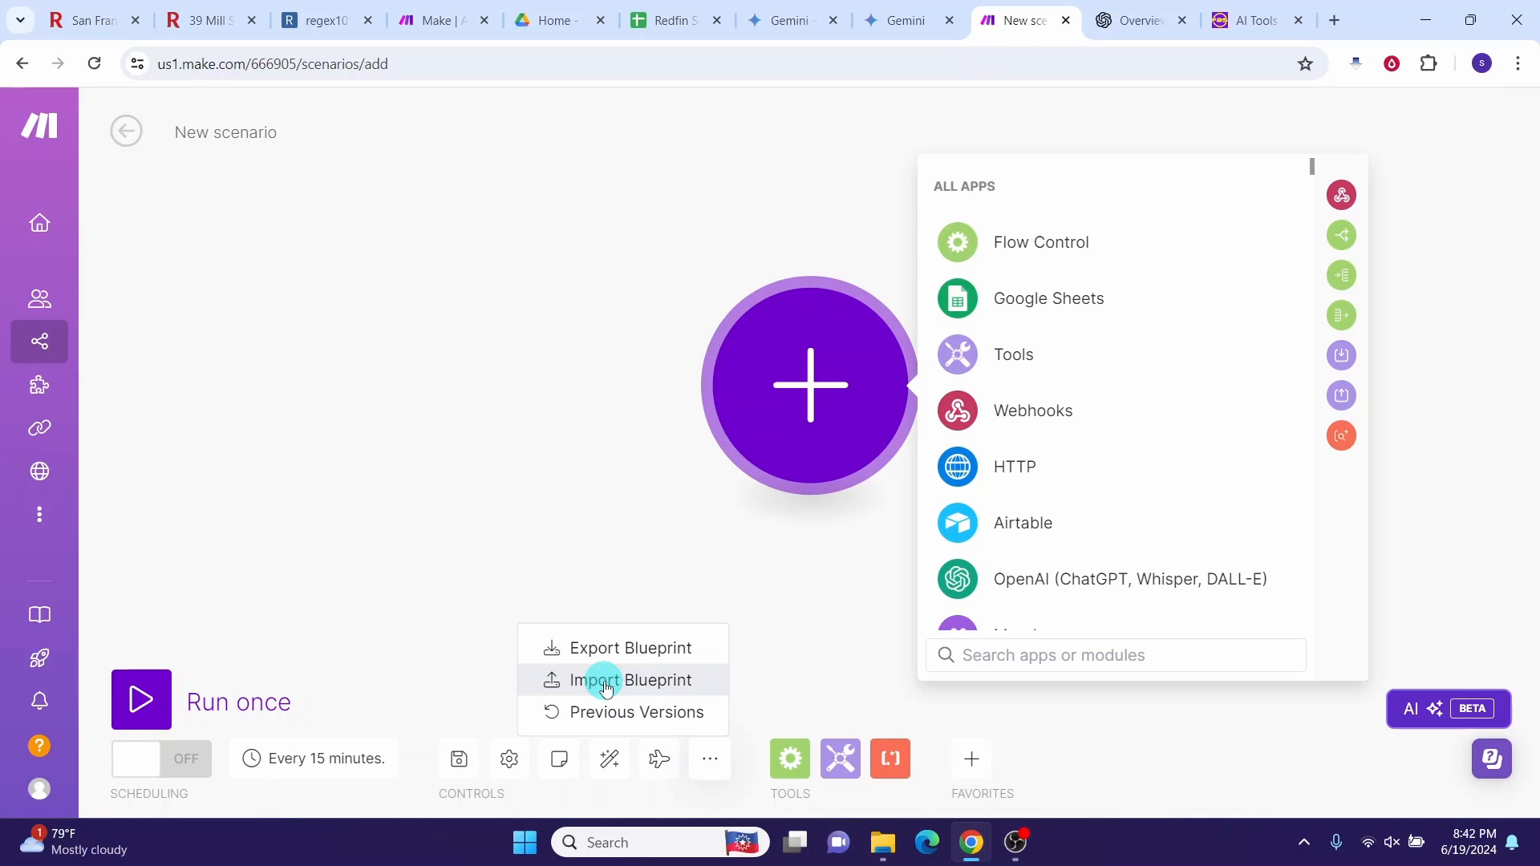
{"action": "left_click", "coordinate": [607, 689]}
{"action": "left_click", "coordinate": [633, 466]}
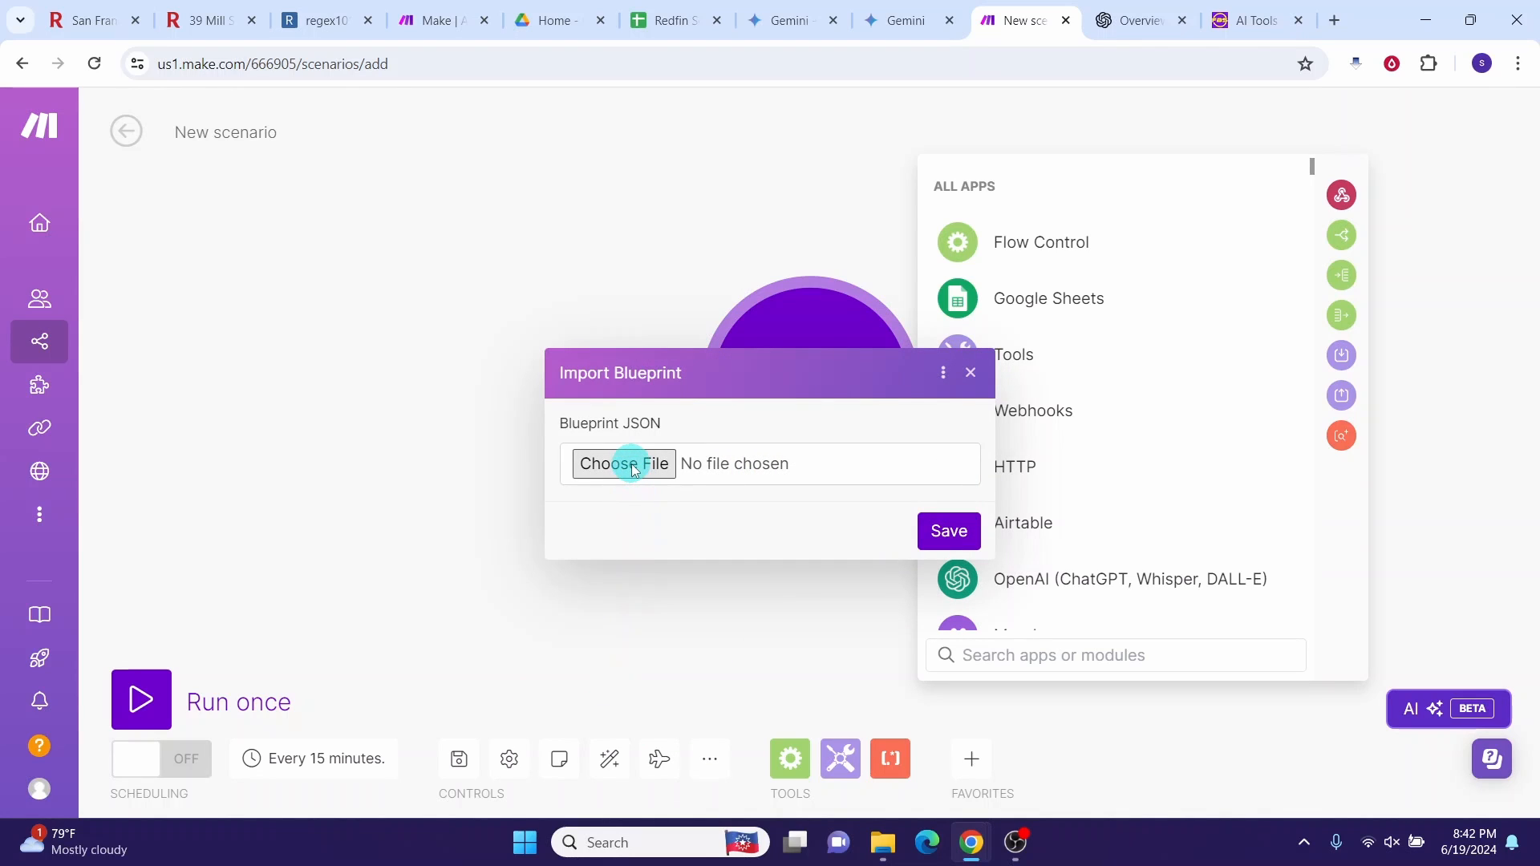
{"action": "left_click", "coordinate": [392, 164]}
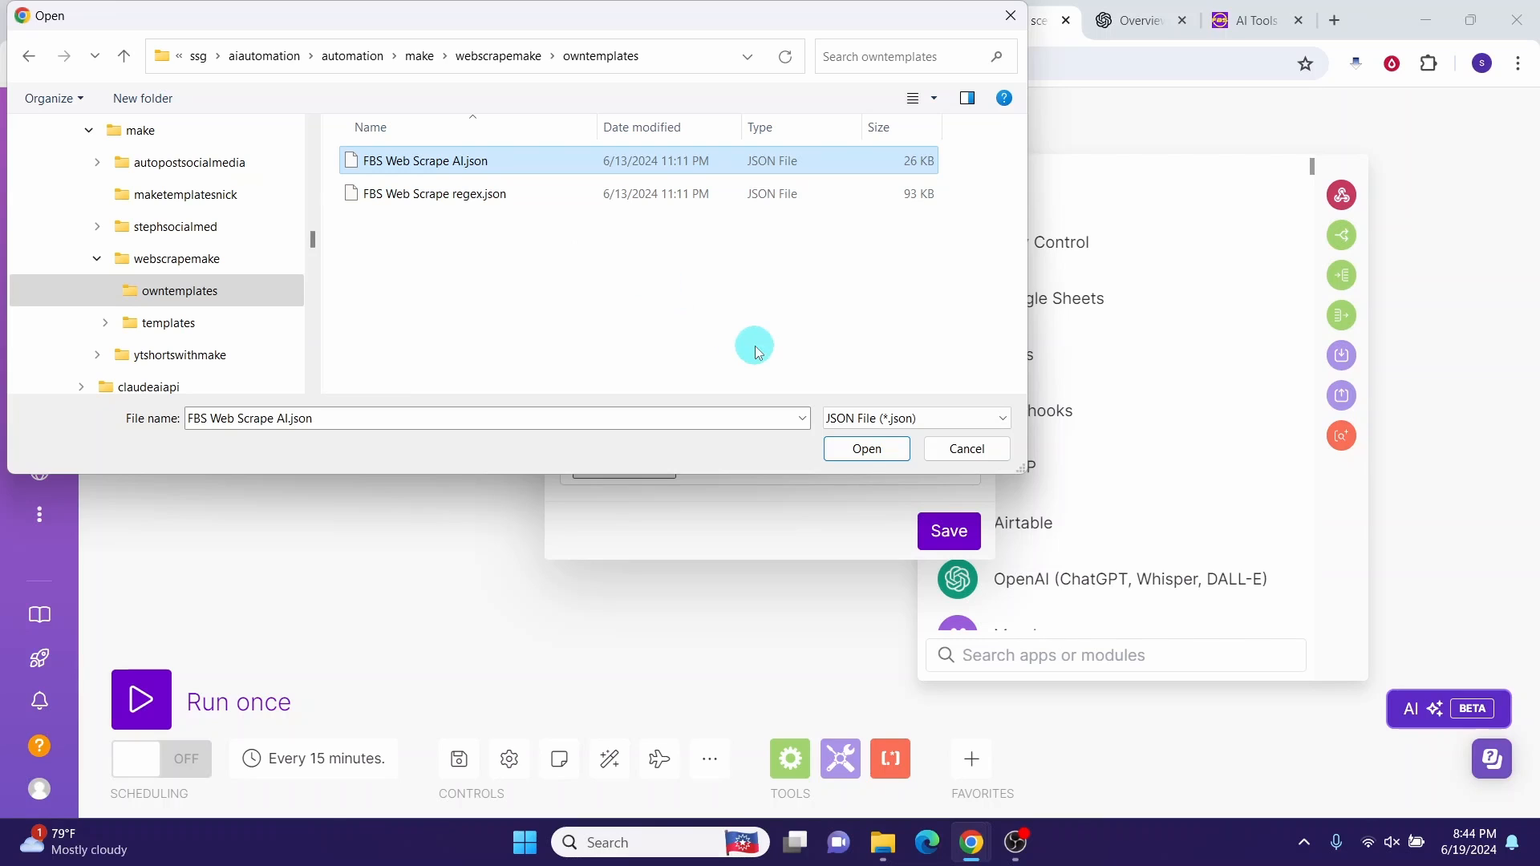
{"action": "left_click", "coordinate": [867, 451]}
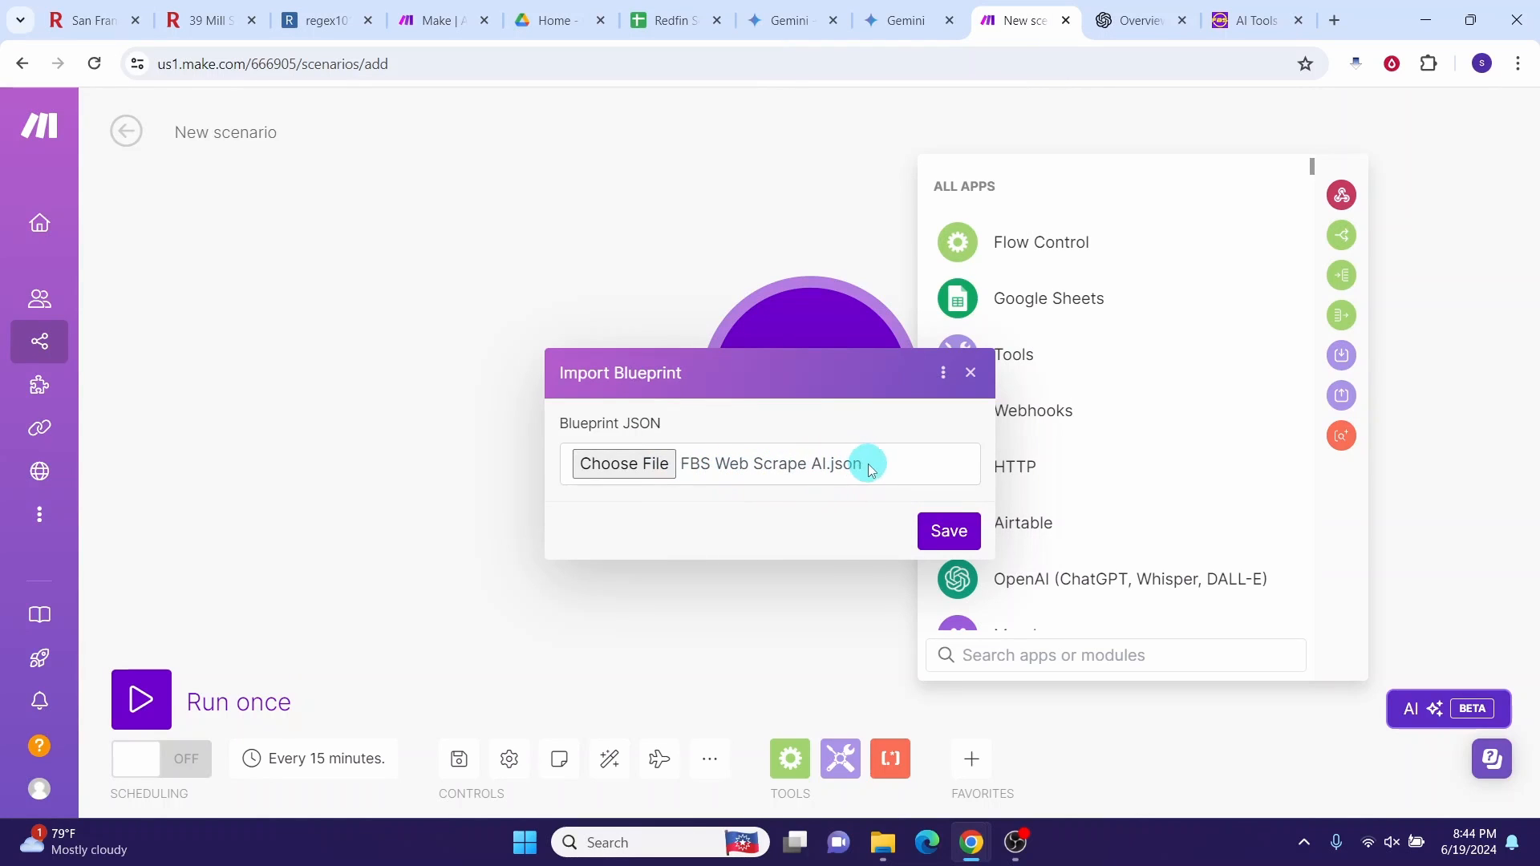
Step: Save the import to build the Get Website, Text parser, OpenAI and JSON module chain
{"action": "left_click", "coordinate": [951, 538]}
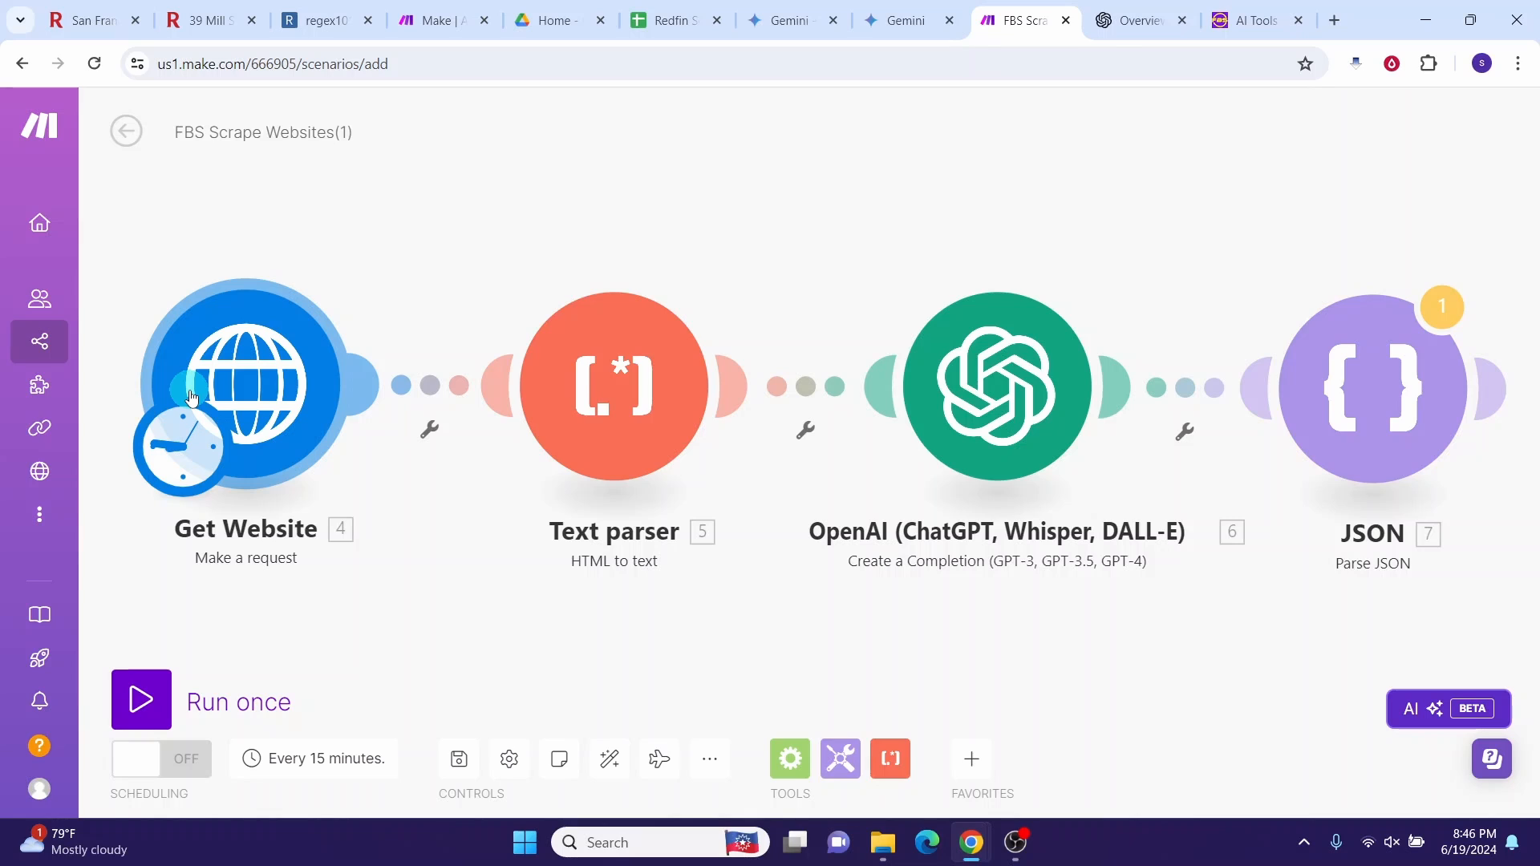
{"action": "left_click", "coordinate": [254, 370]}
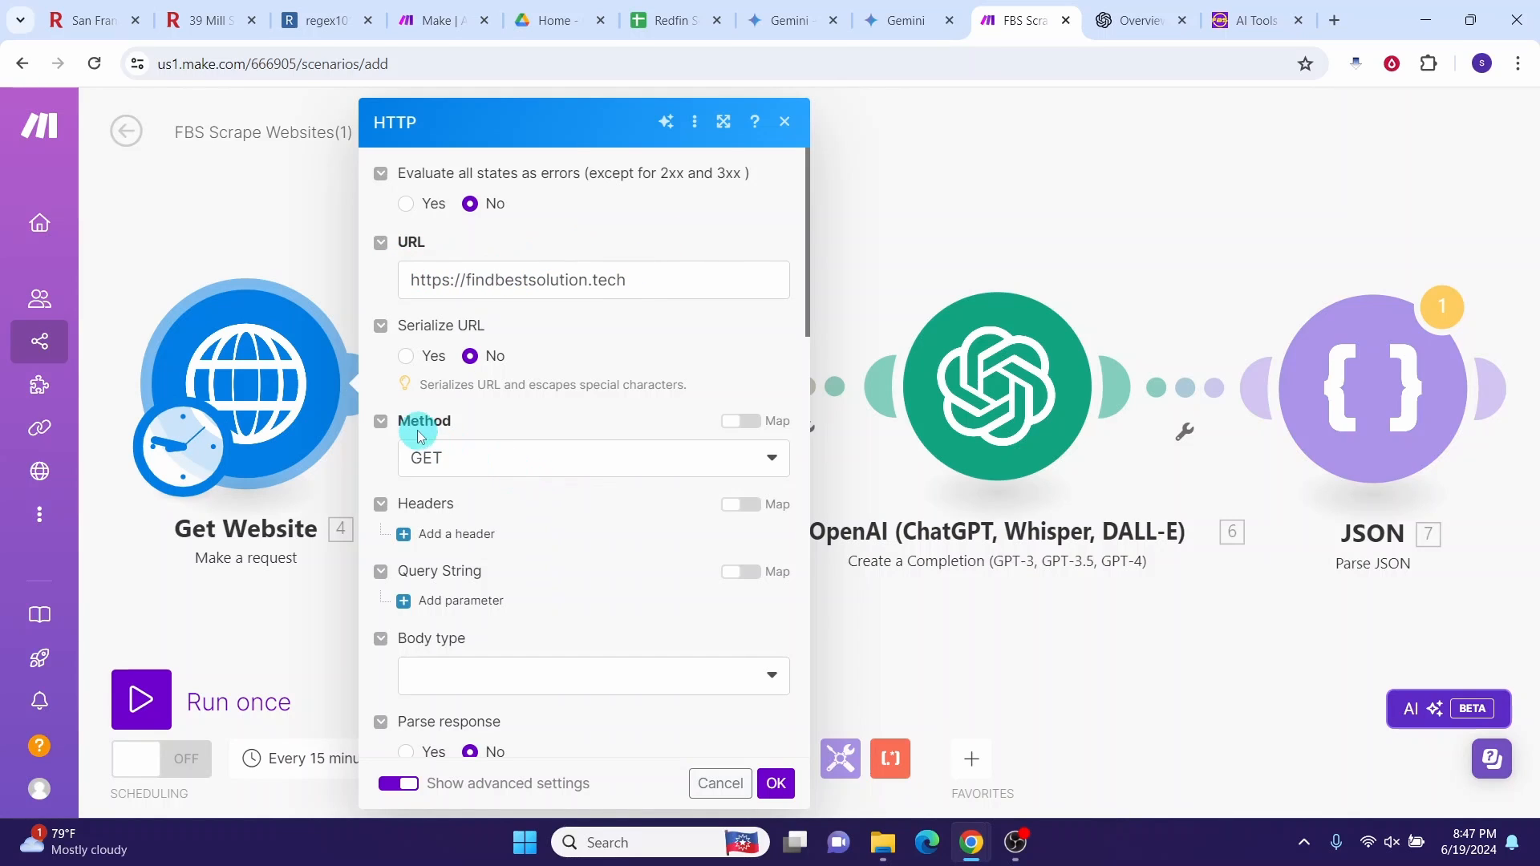
{"action": "scroll", "coordinate": [648, 384], "scroll_direction": "down", "scroll_amount": 7}
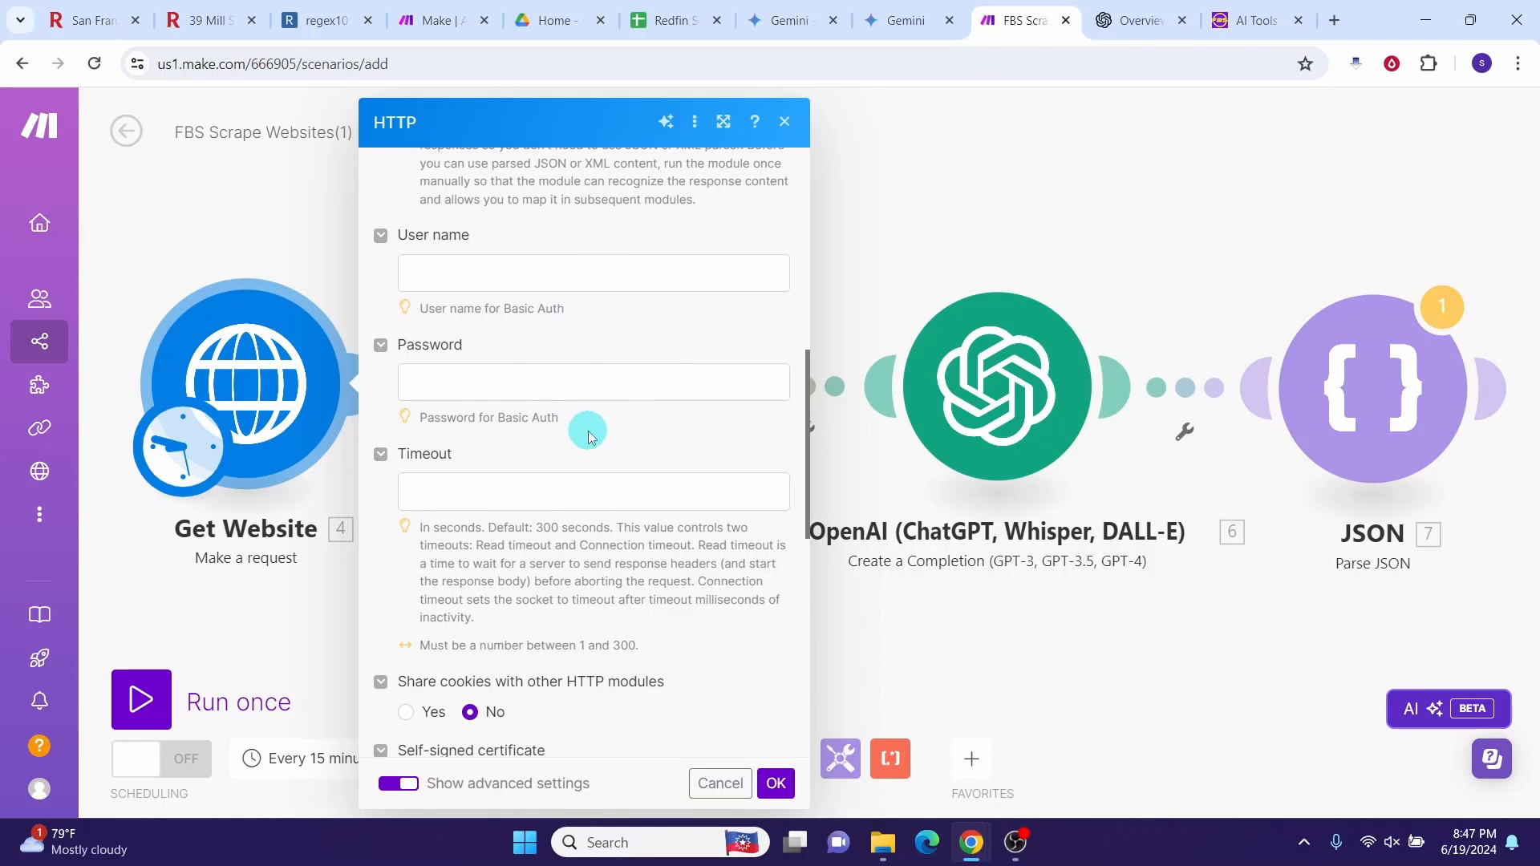
{"action": "left_click", "coordinate": [722, 783]}
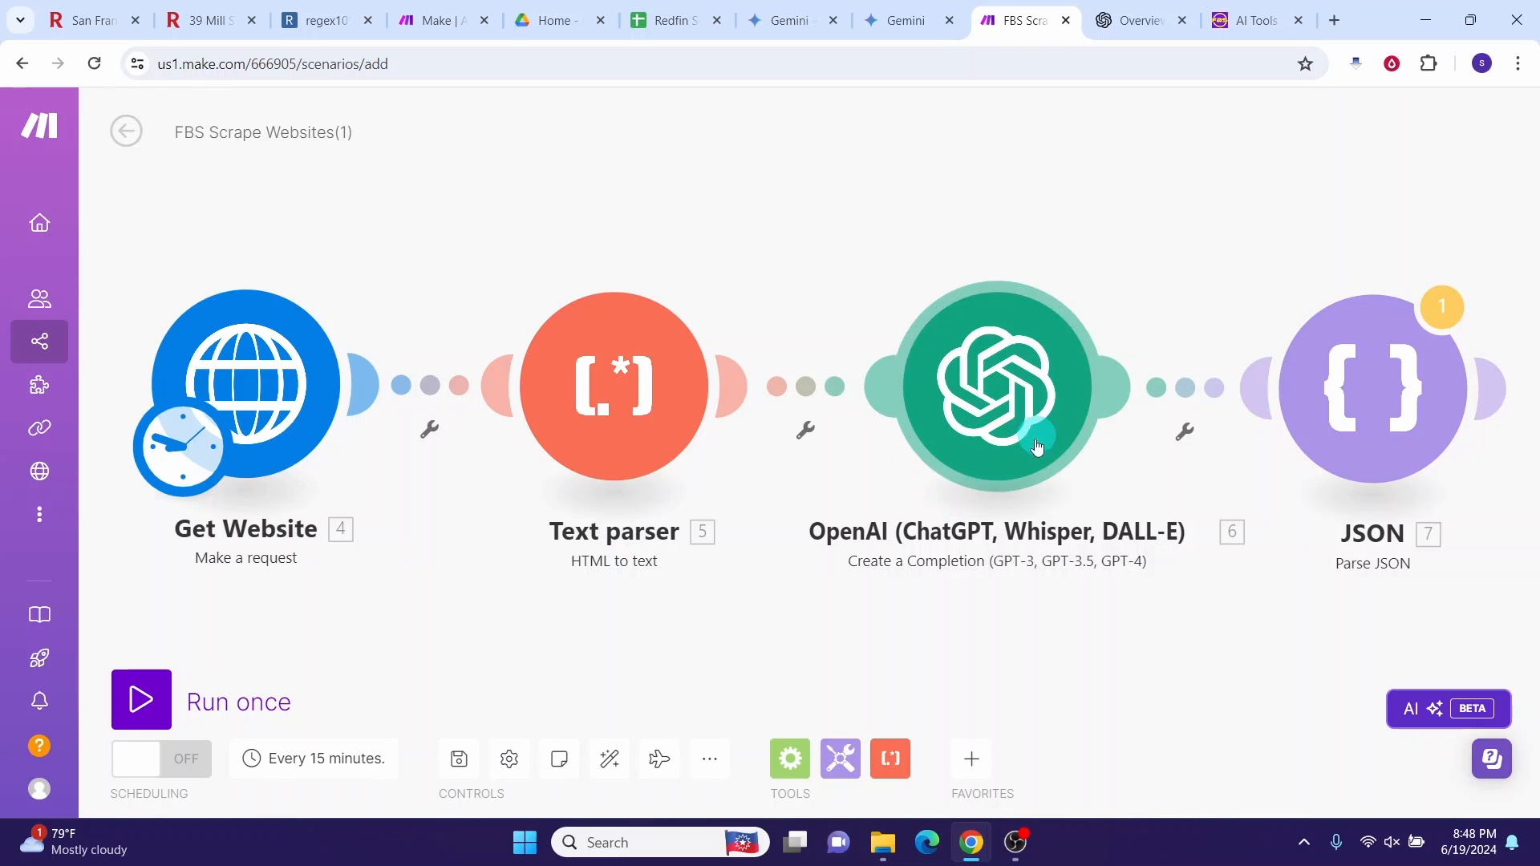
{"action": "left_click", "coordinate": [634, 350]}
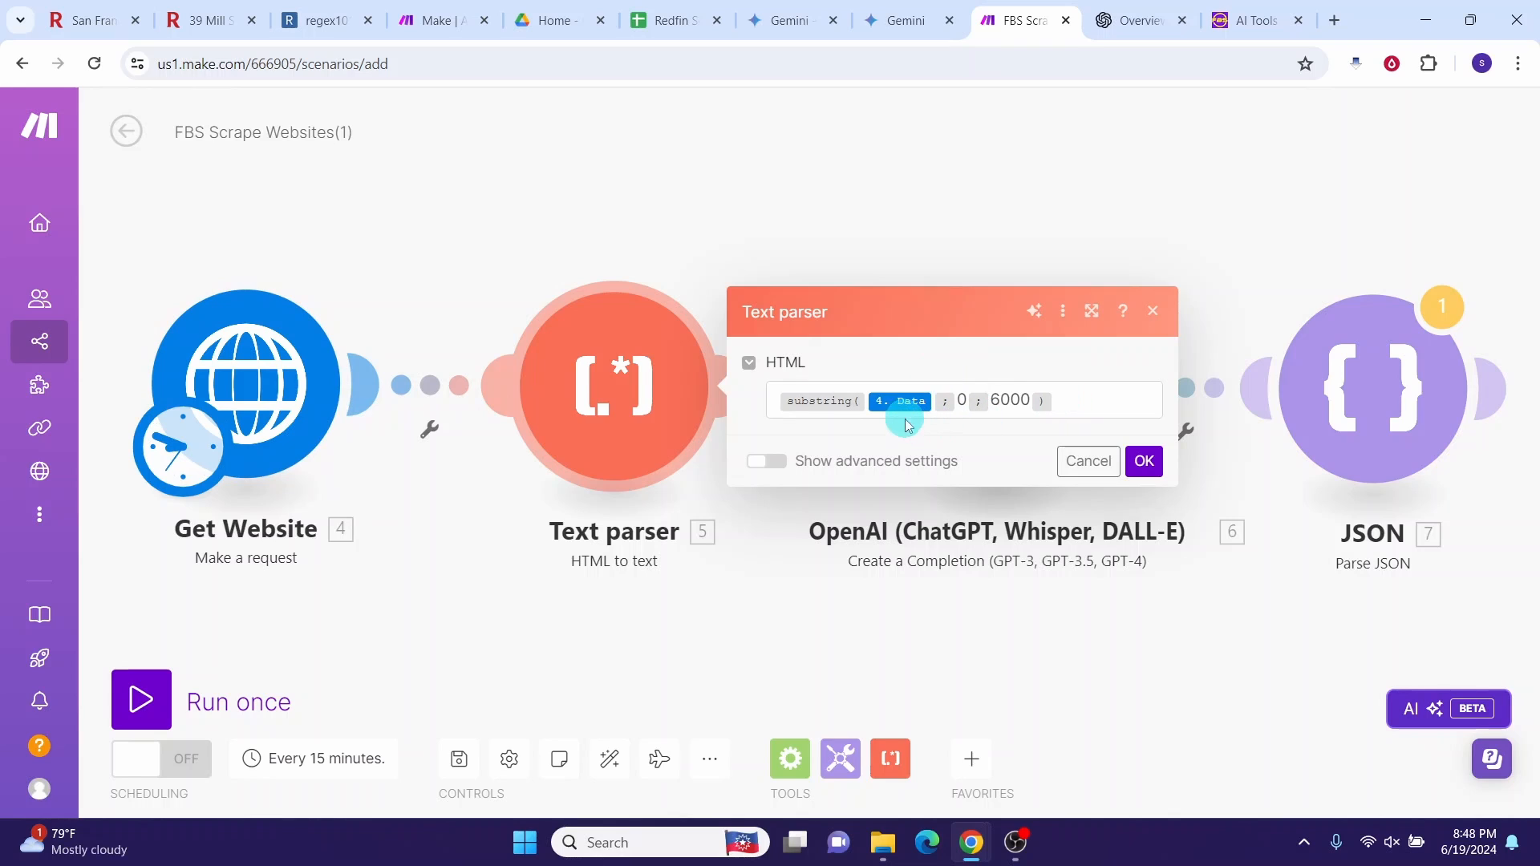
{"action": "left_click", "coordinate": [780, 399]}
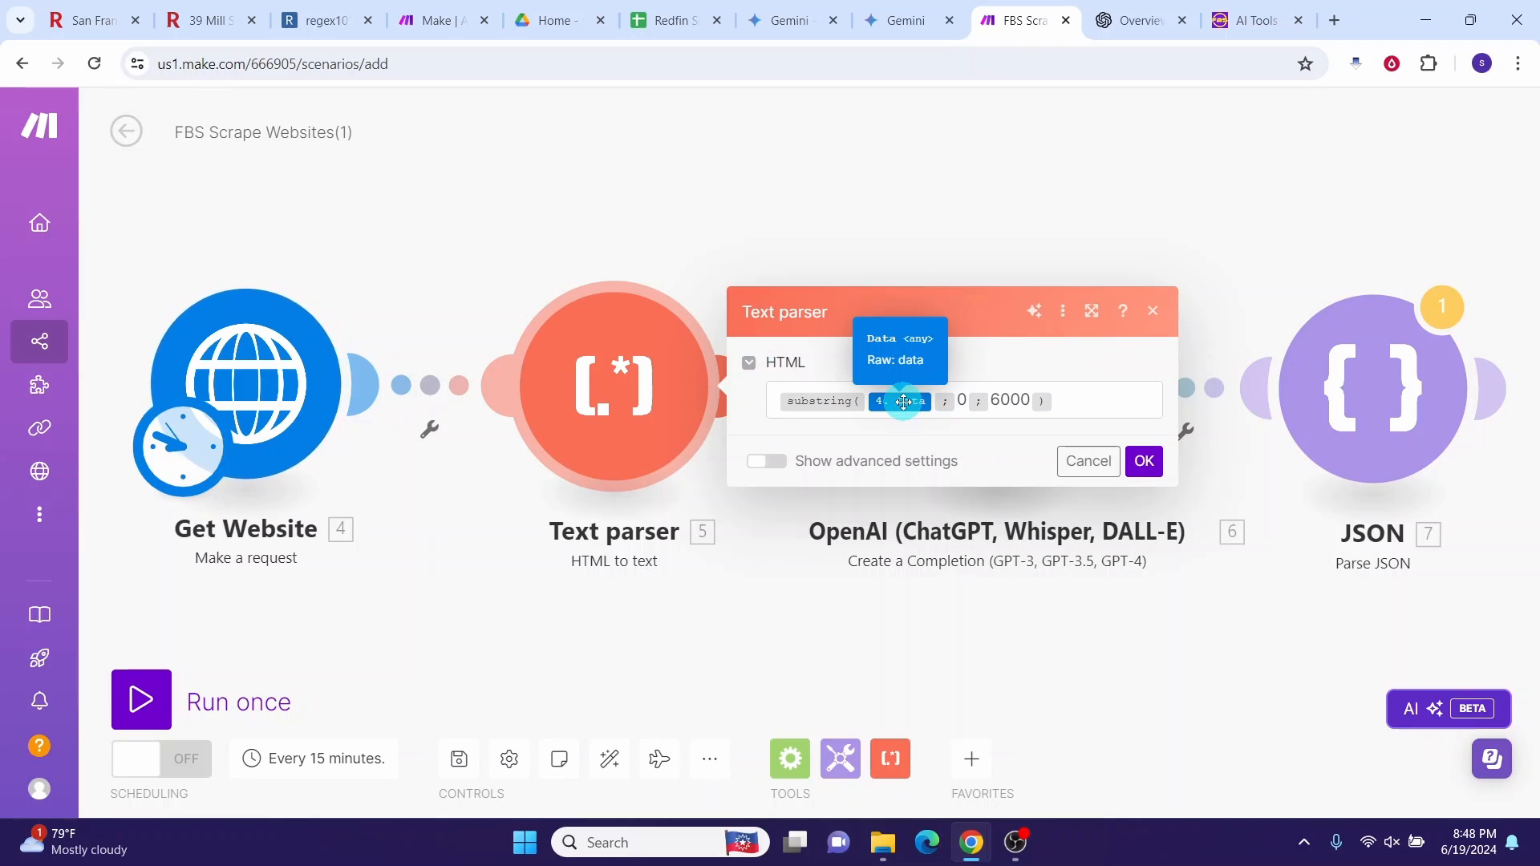
{"action": "left_click", "coordinate": [1144, 462]}
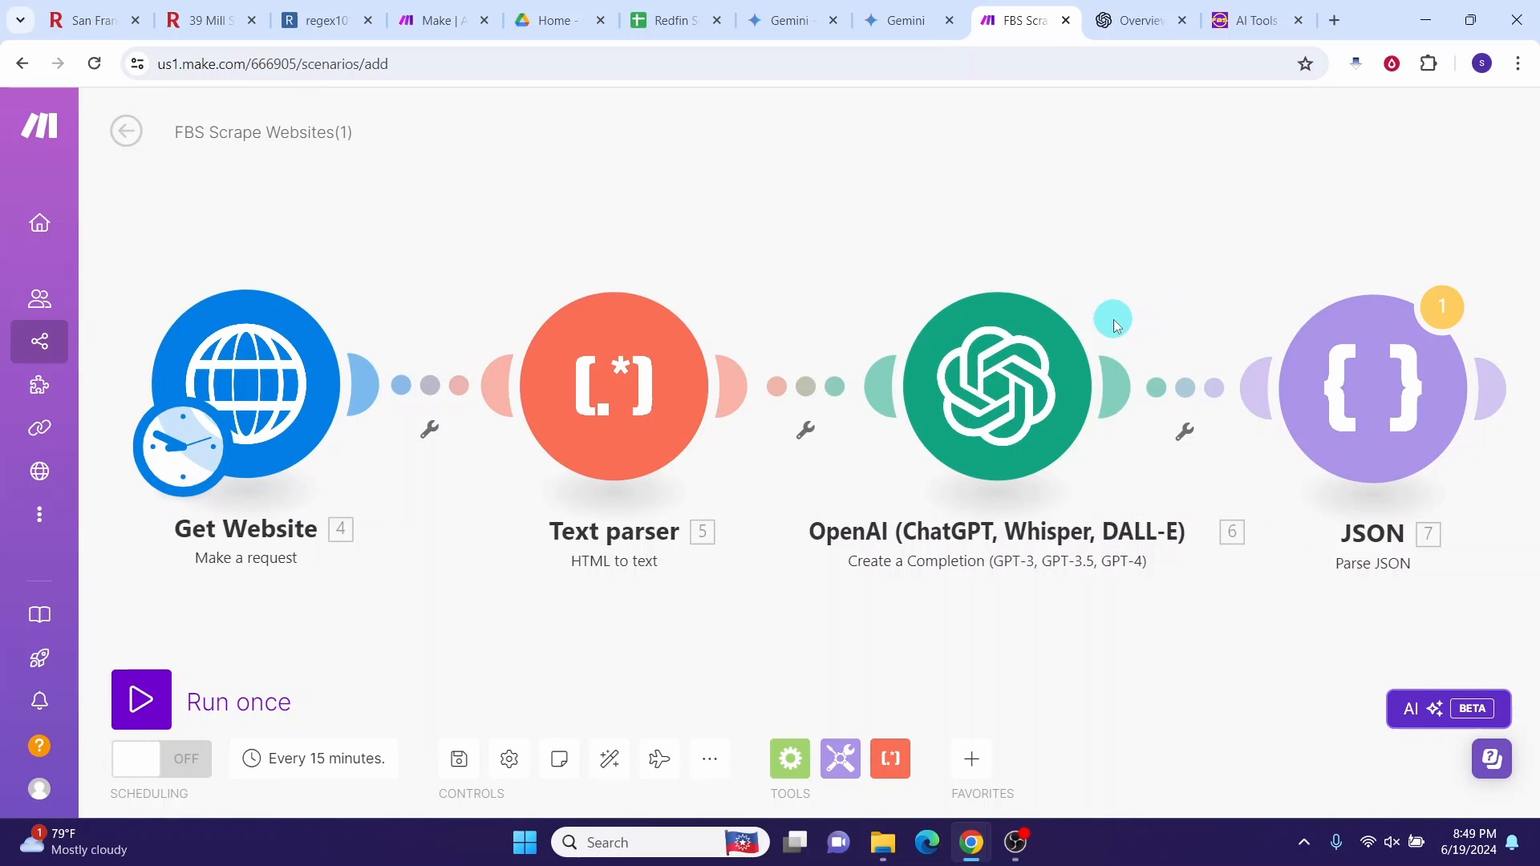
{"action": "left_click", "coordinate": [1001, 388]}
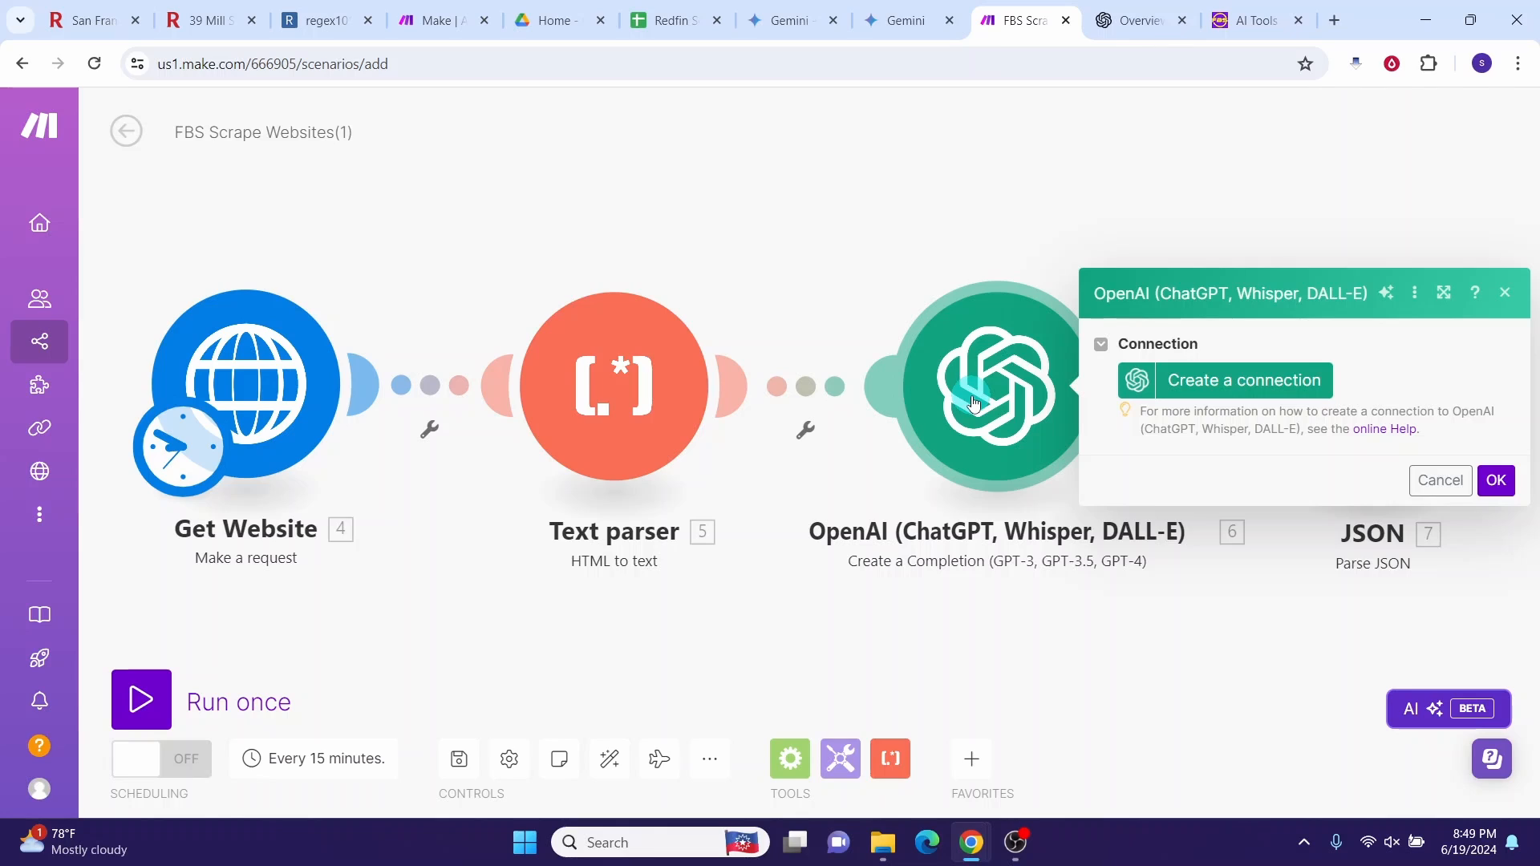
Step: Create and save the openaiconn connection for the OpenAI module
{"action": "left_click", "coordinate": [1240, 382]}
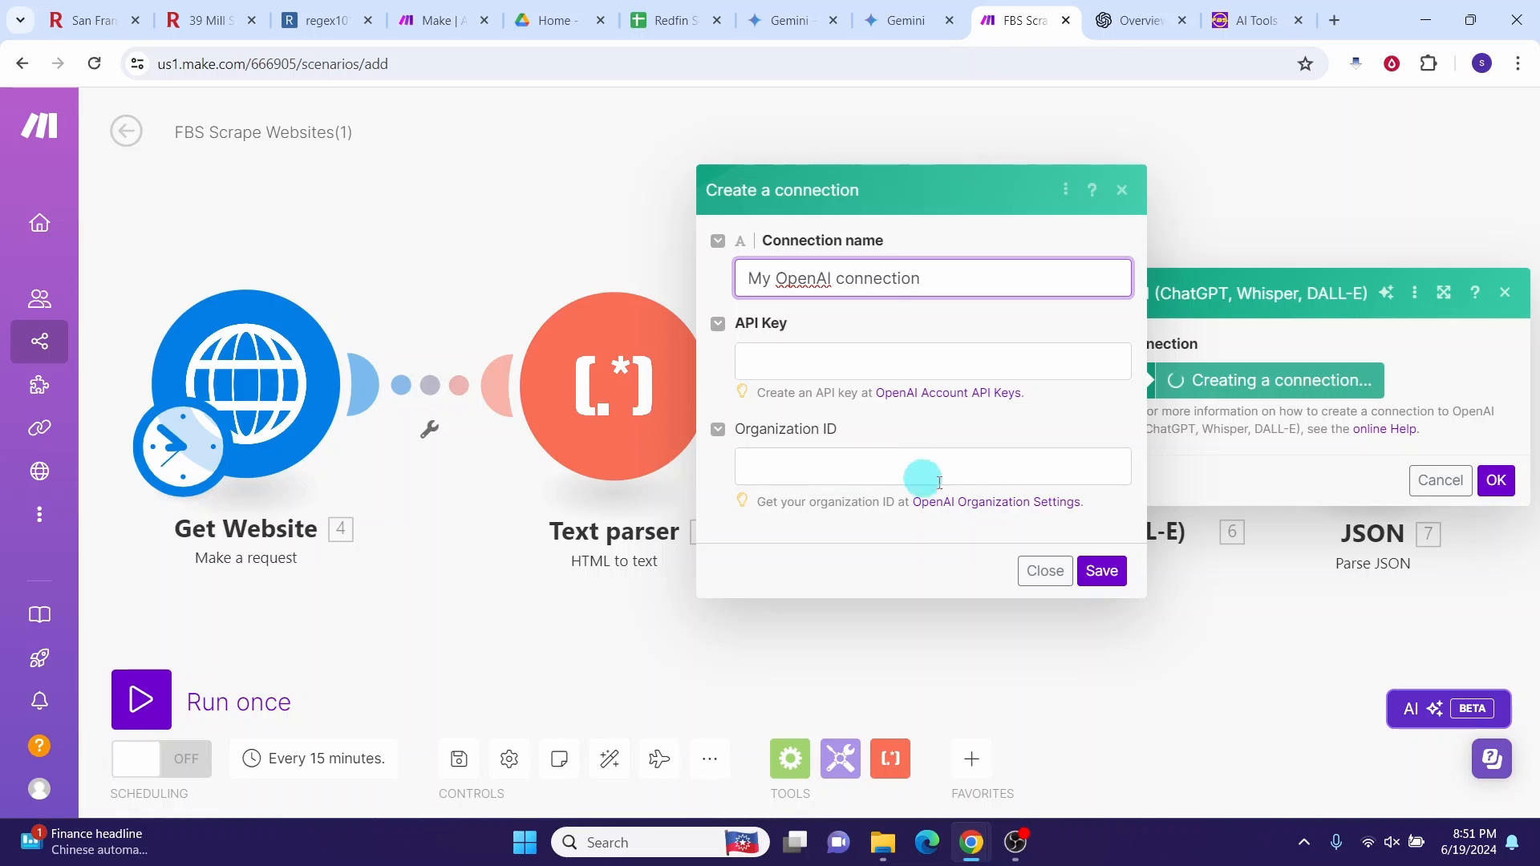
{"action": "left_click", "coordinate": [1098, 574]}
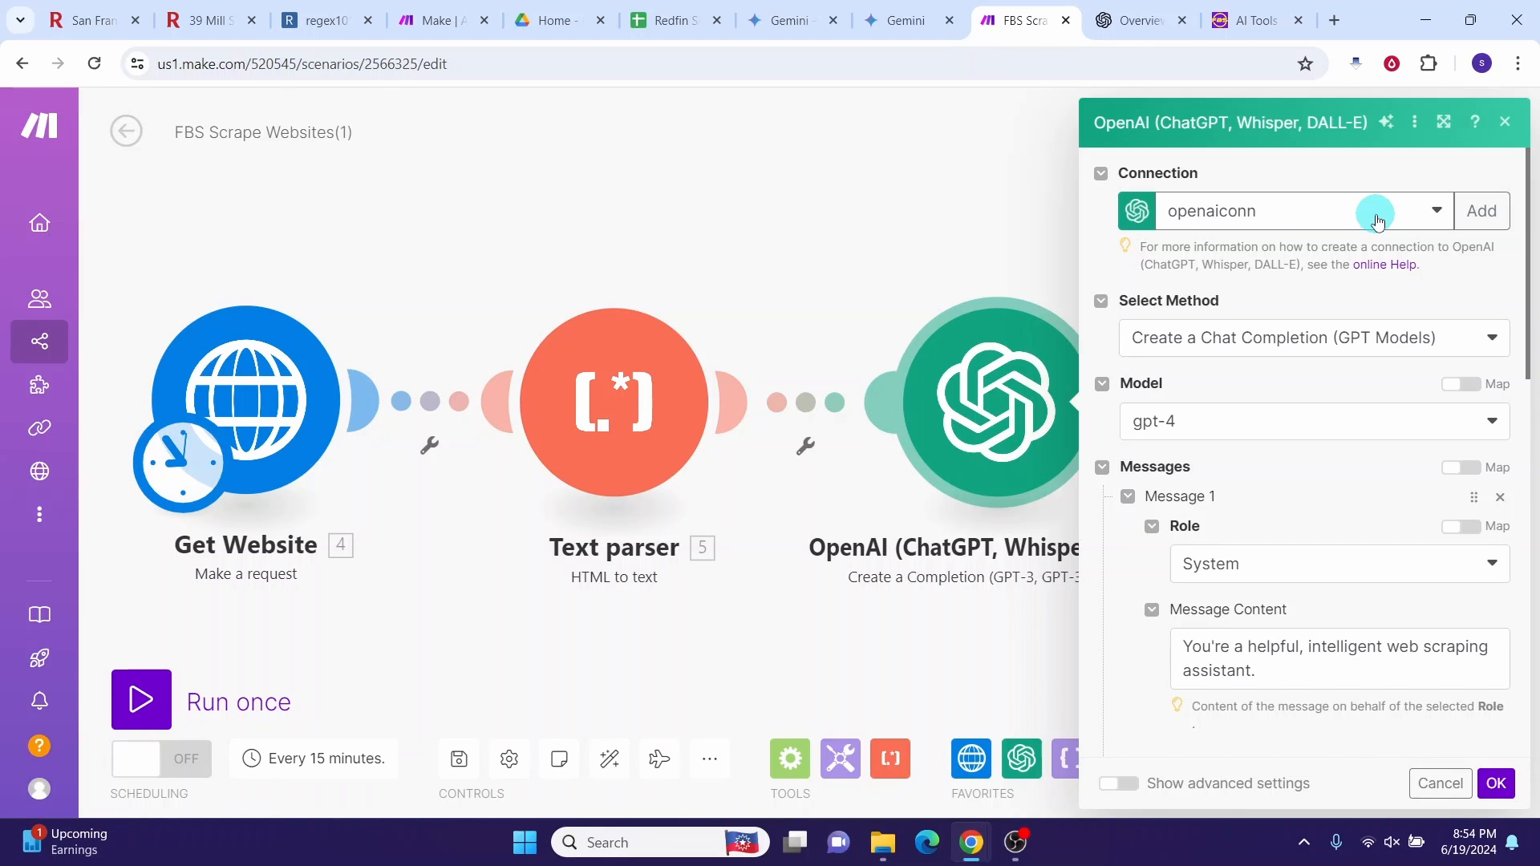
Step: Keep Create a Chat Completion with gpt-4 and review the prompt messages and Max Tokens 300
{"action": "left_click", "coordinate": [1490, 339]}
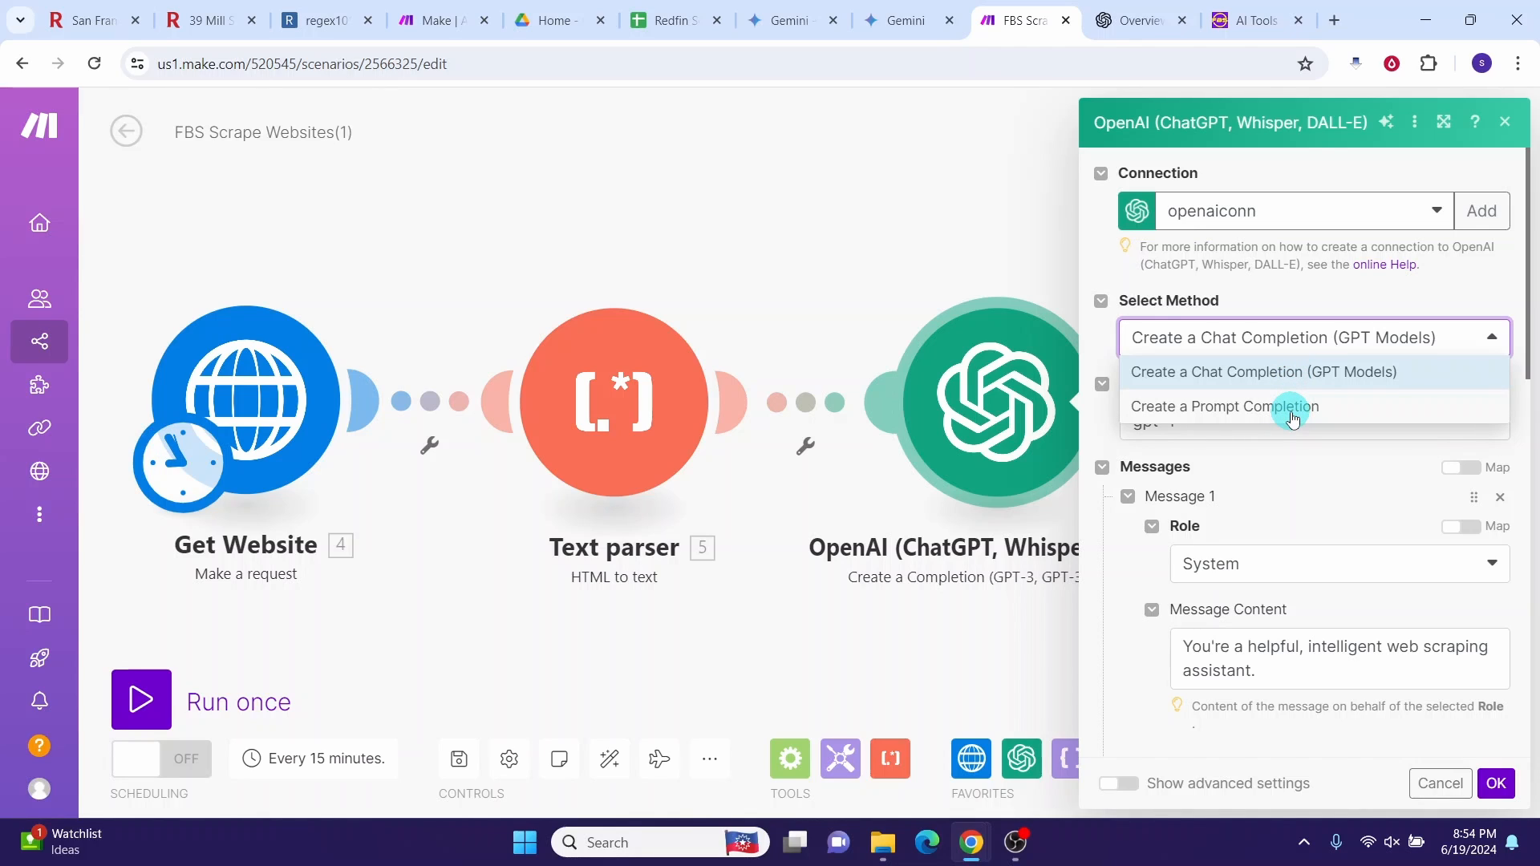
{"action": "left_click", "coordinate": [1293, 368]}
{"action": "scroll", "coordinate": [1216, 359], "scroll_direction": "down", "scroll_amount": 2}
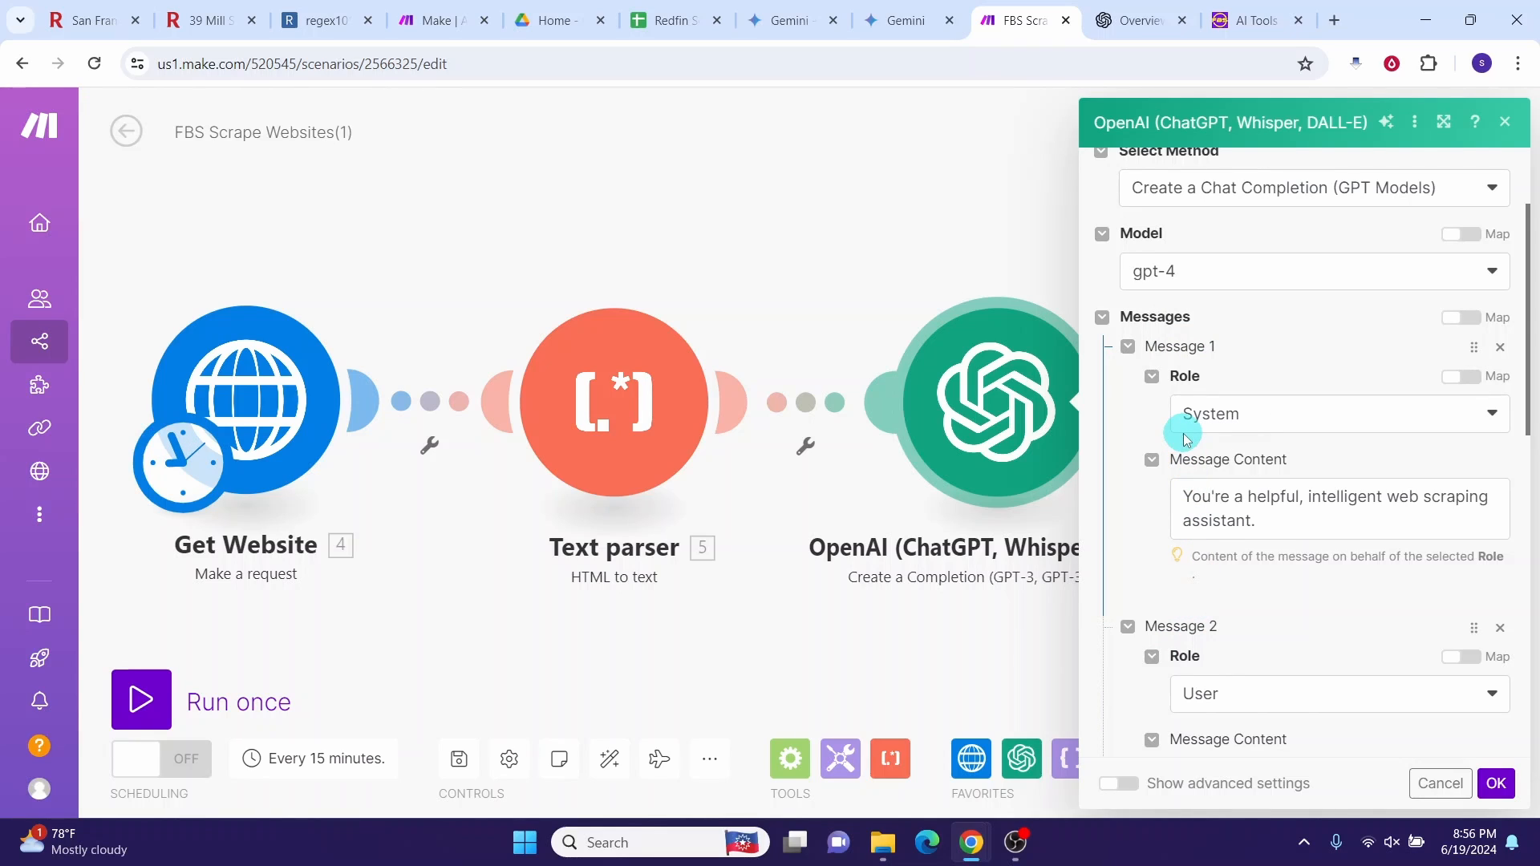
{"action": "left_click", "coordinate": [1490, 276]}
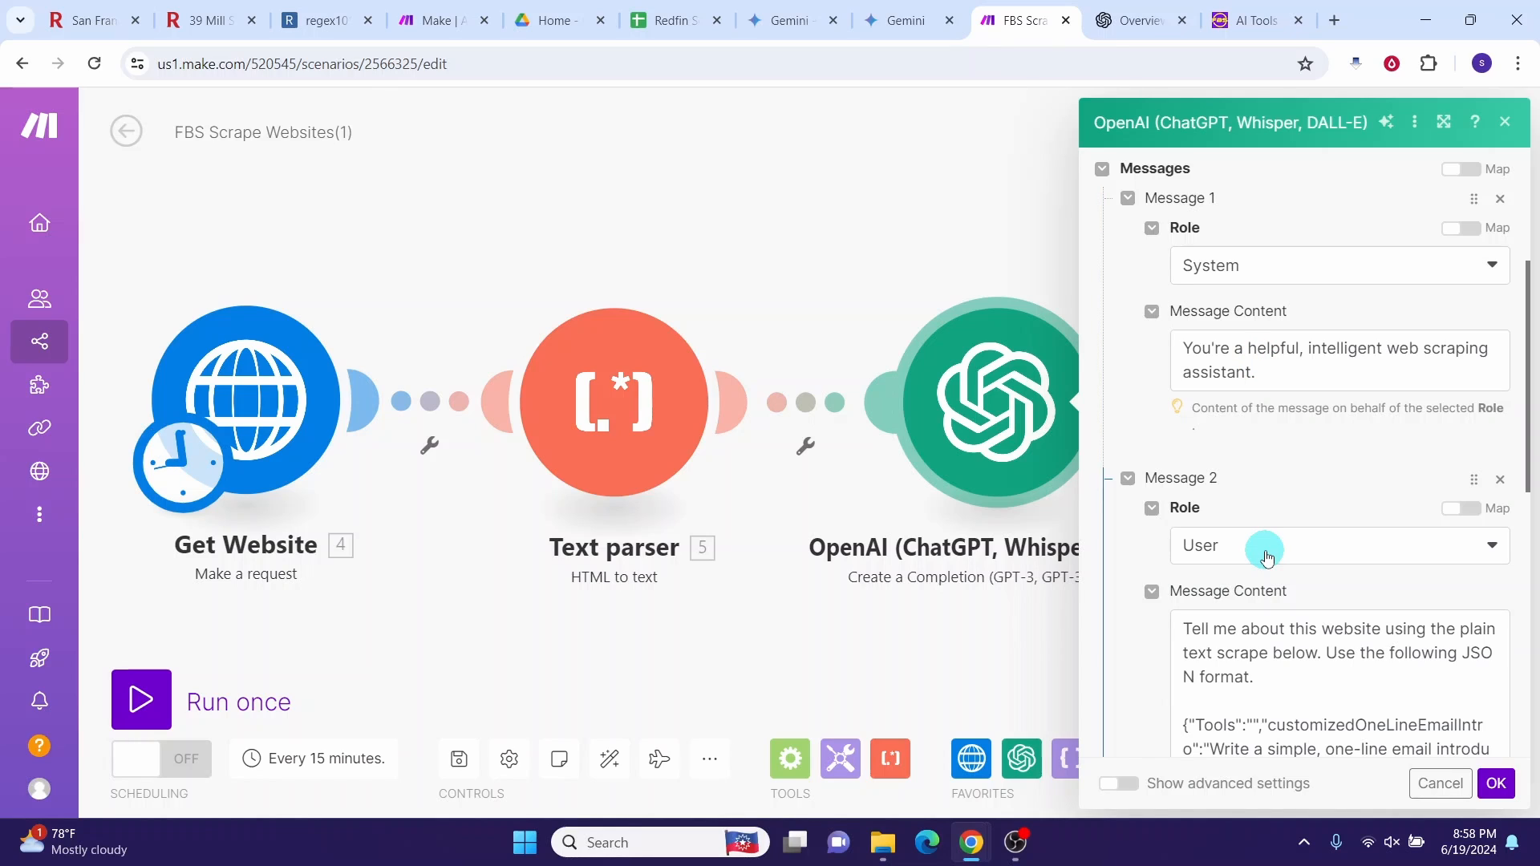
{"action": "scroll", "coordinate": [1268, 554], "scroll_direction": "down", "scroll_amount": 2}
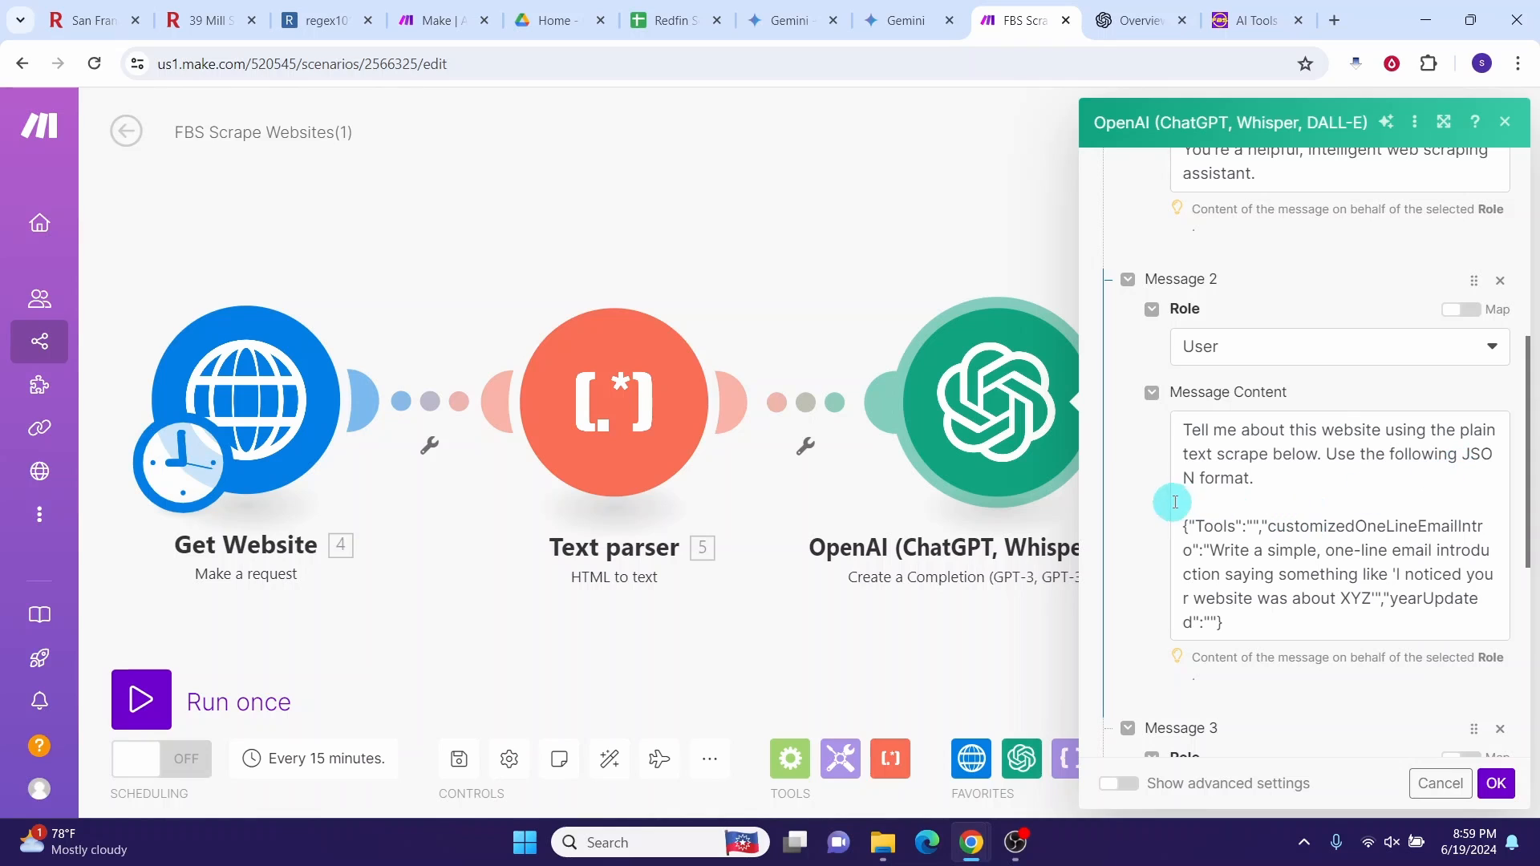
{"action": "scroll", "coordinate": [1203, 328], "scroll_direction": "down", "scroll_amount": 4}
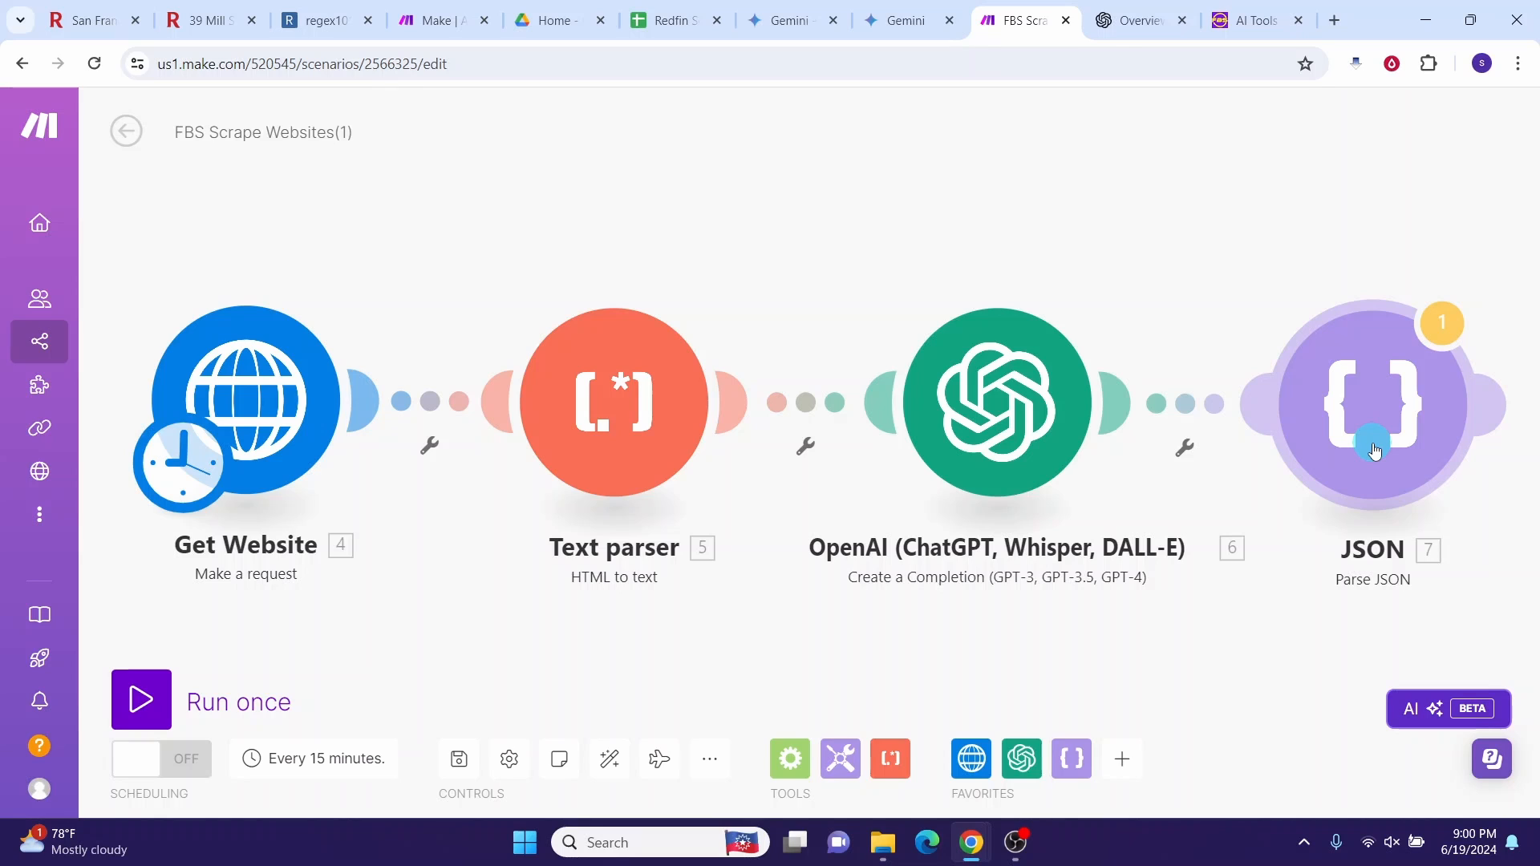
{"action": "left_click", "coordinate": [1375, 452]}
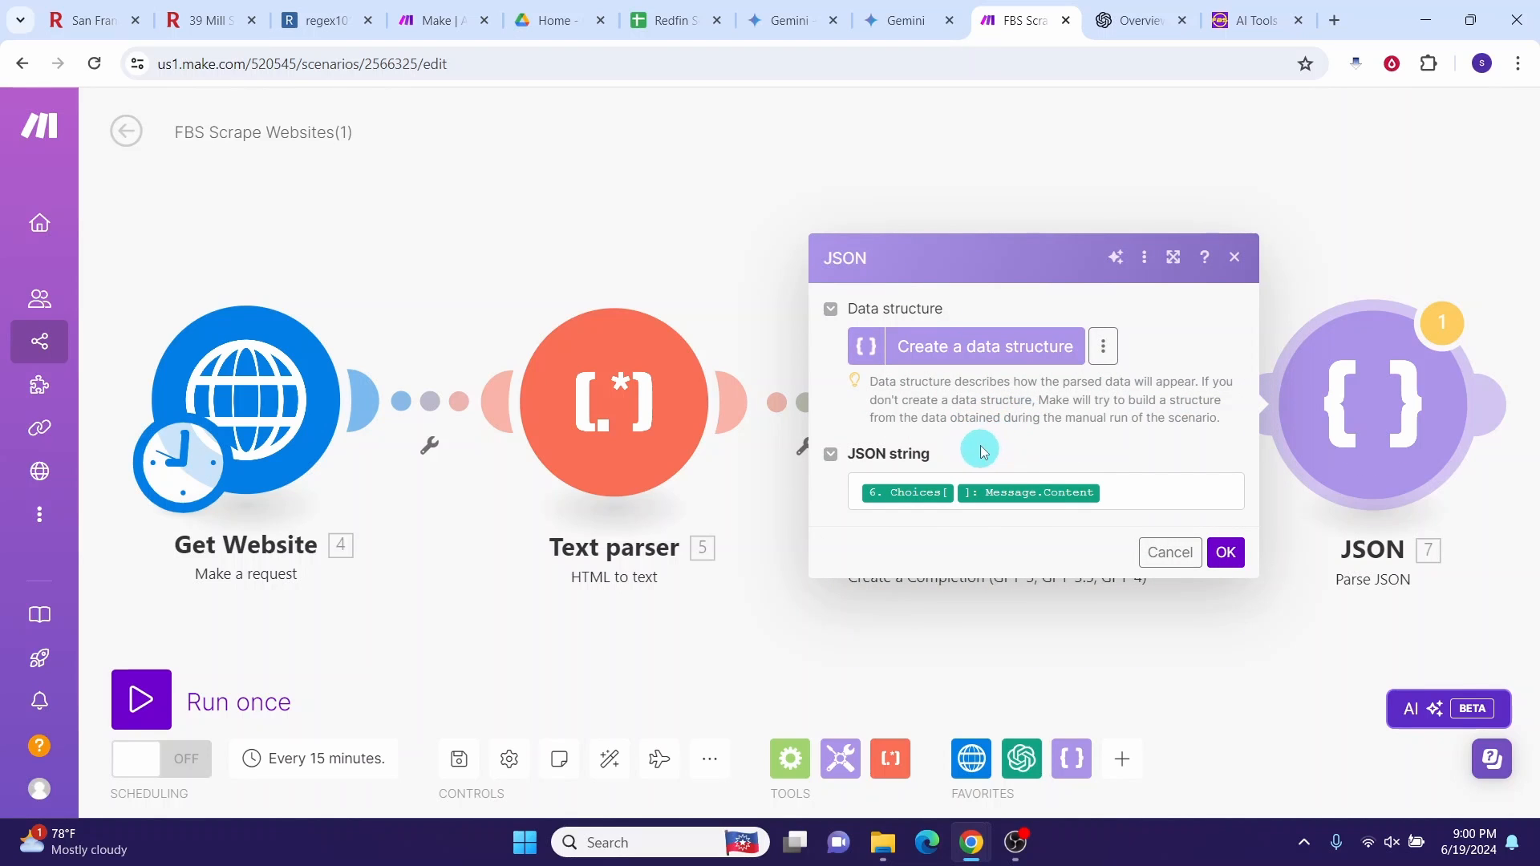
{"action": "left_click", "coordinate": [988, 484]}
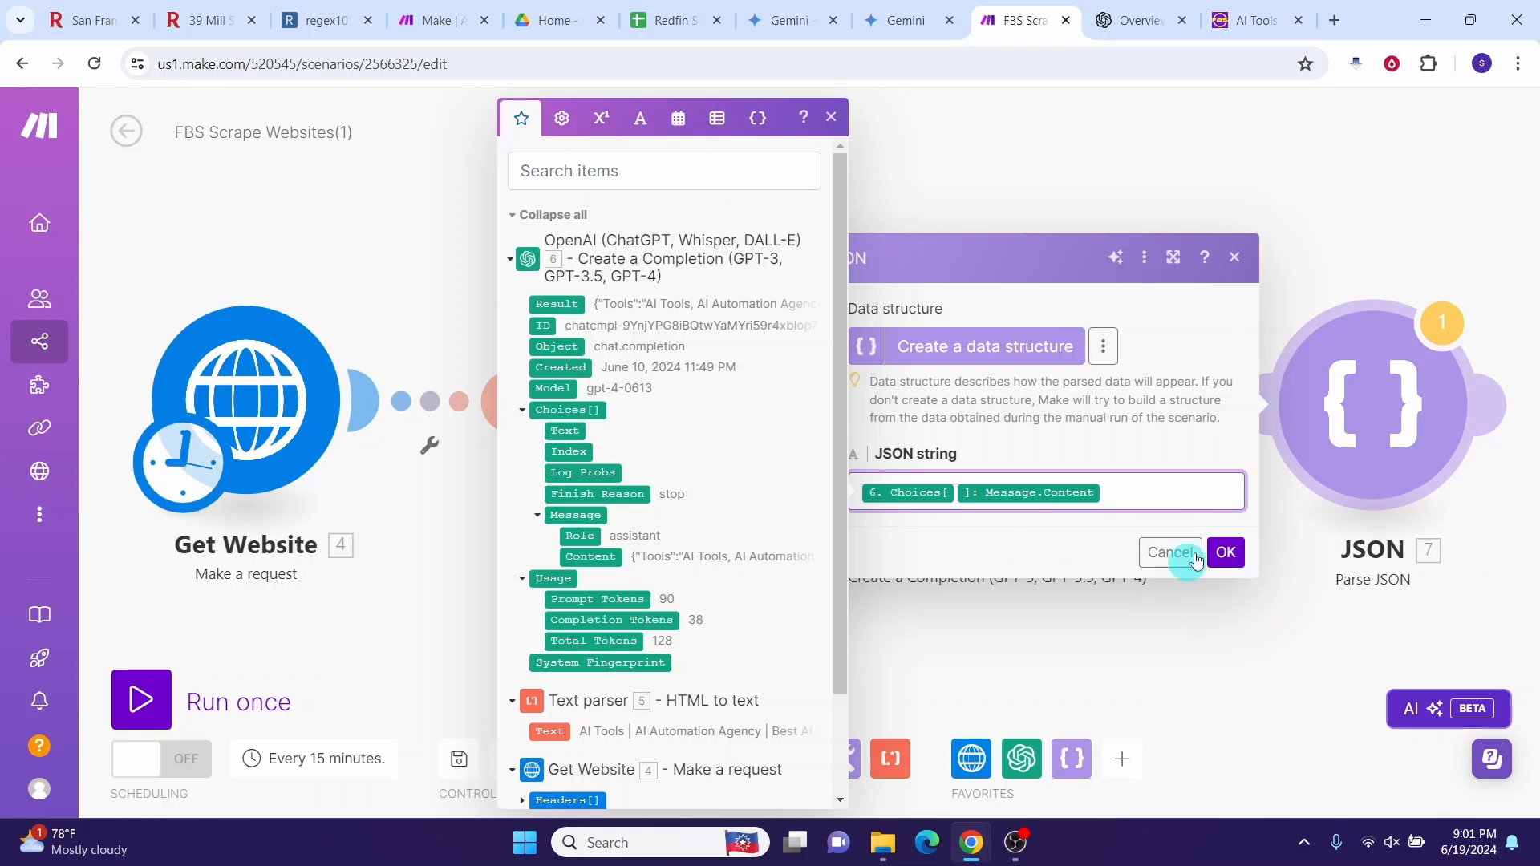
{"action": "left_click", "coordinate": [1226, 552]}
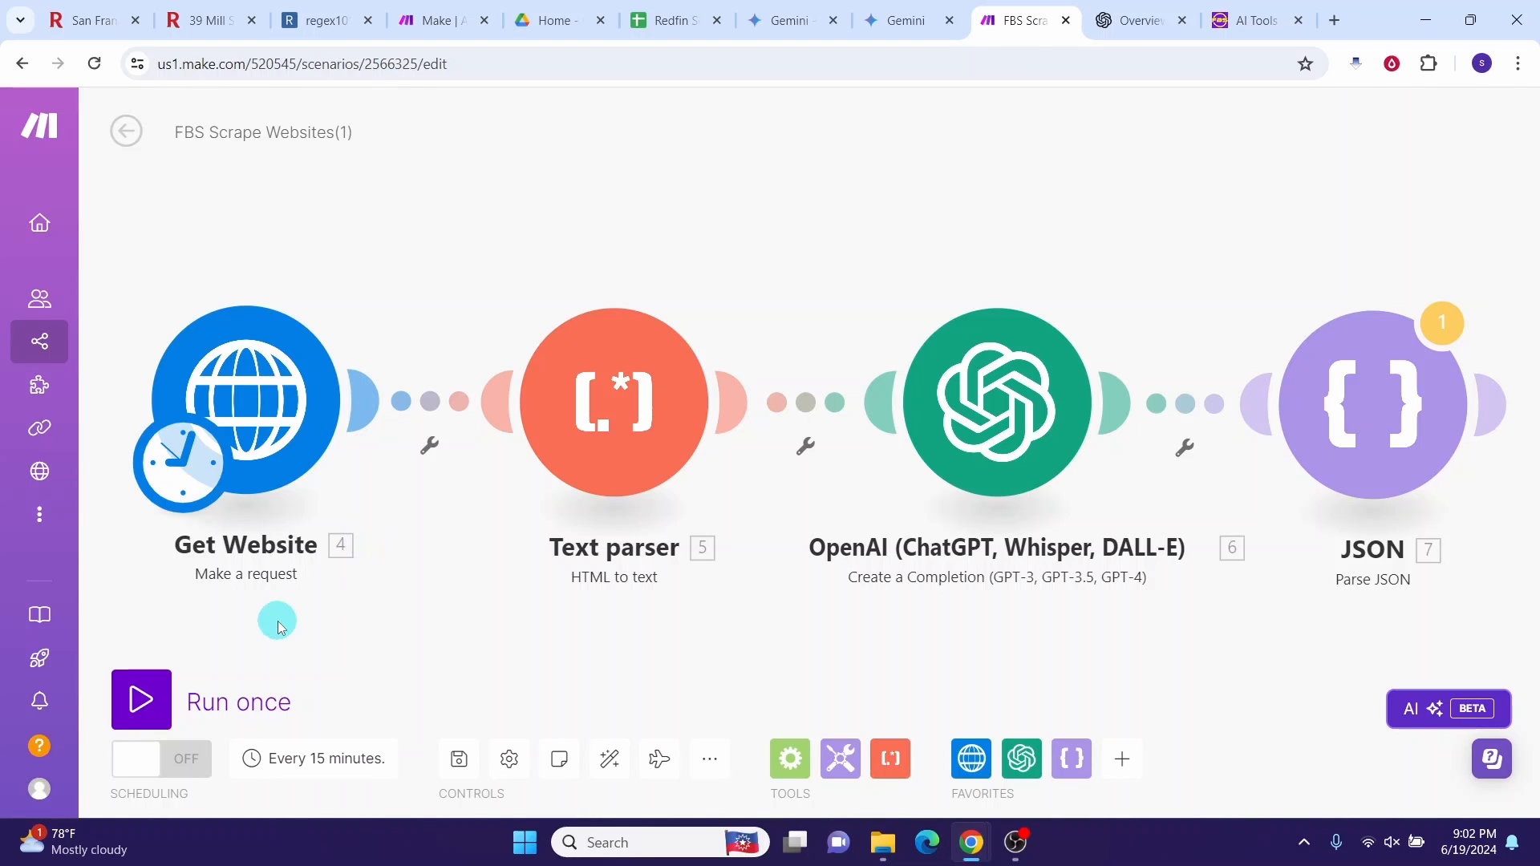
Step: Run the scenario once with warnings ignored and inspect the JSON module's output
{"action": "left_click", "coordinate": [143, 705]}
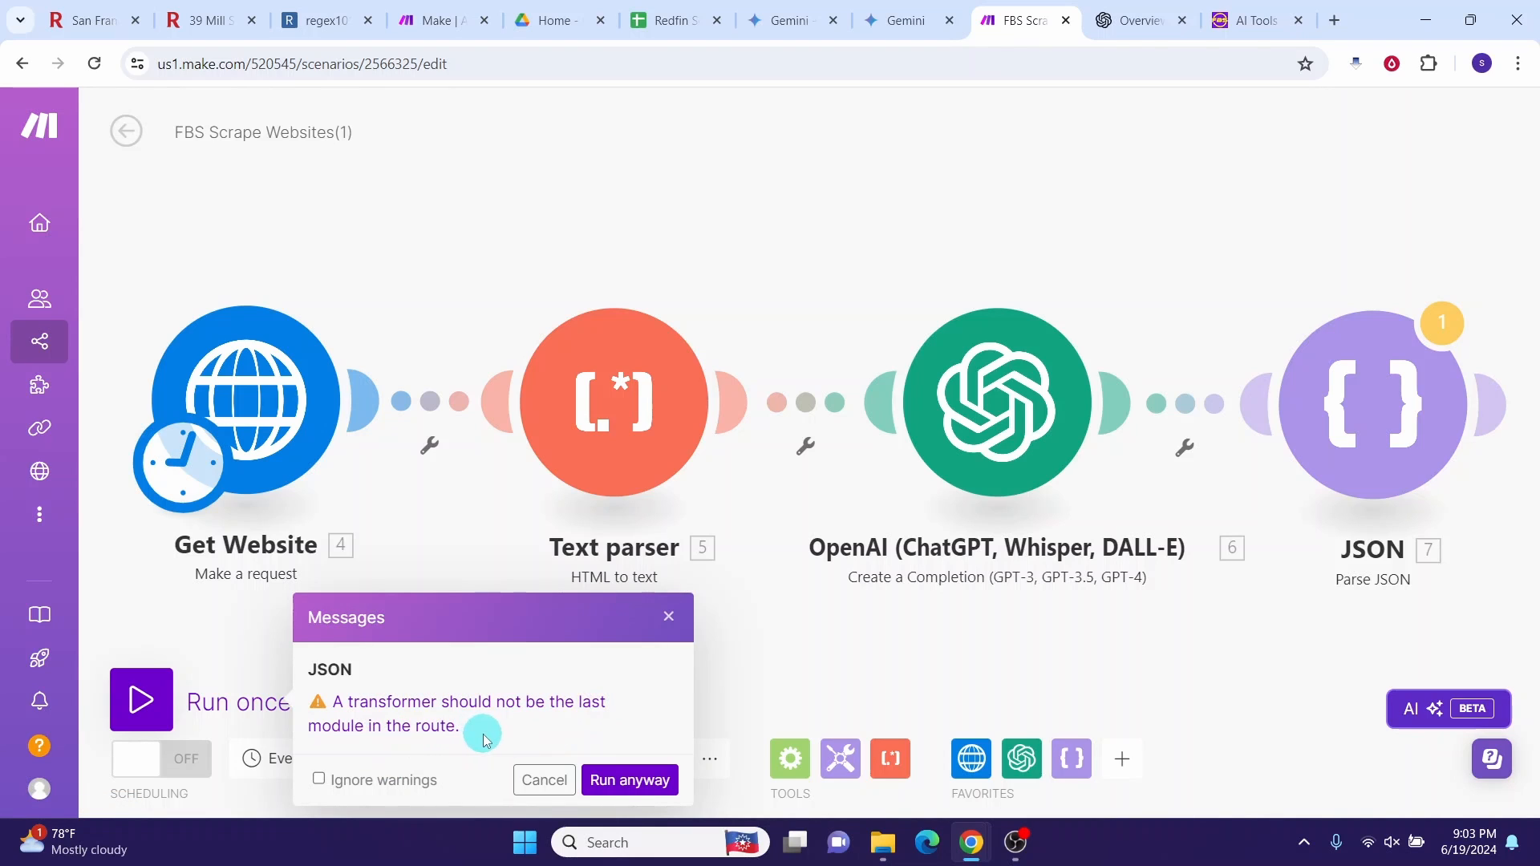
{"action": "left_click", "coordinate": [320, 781]}
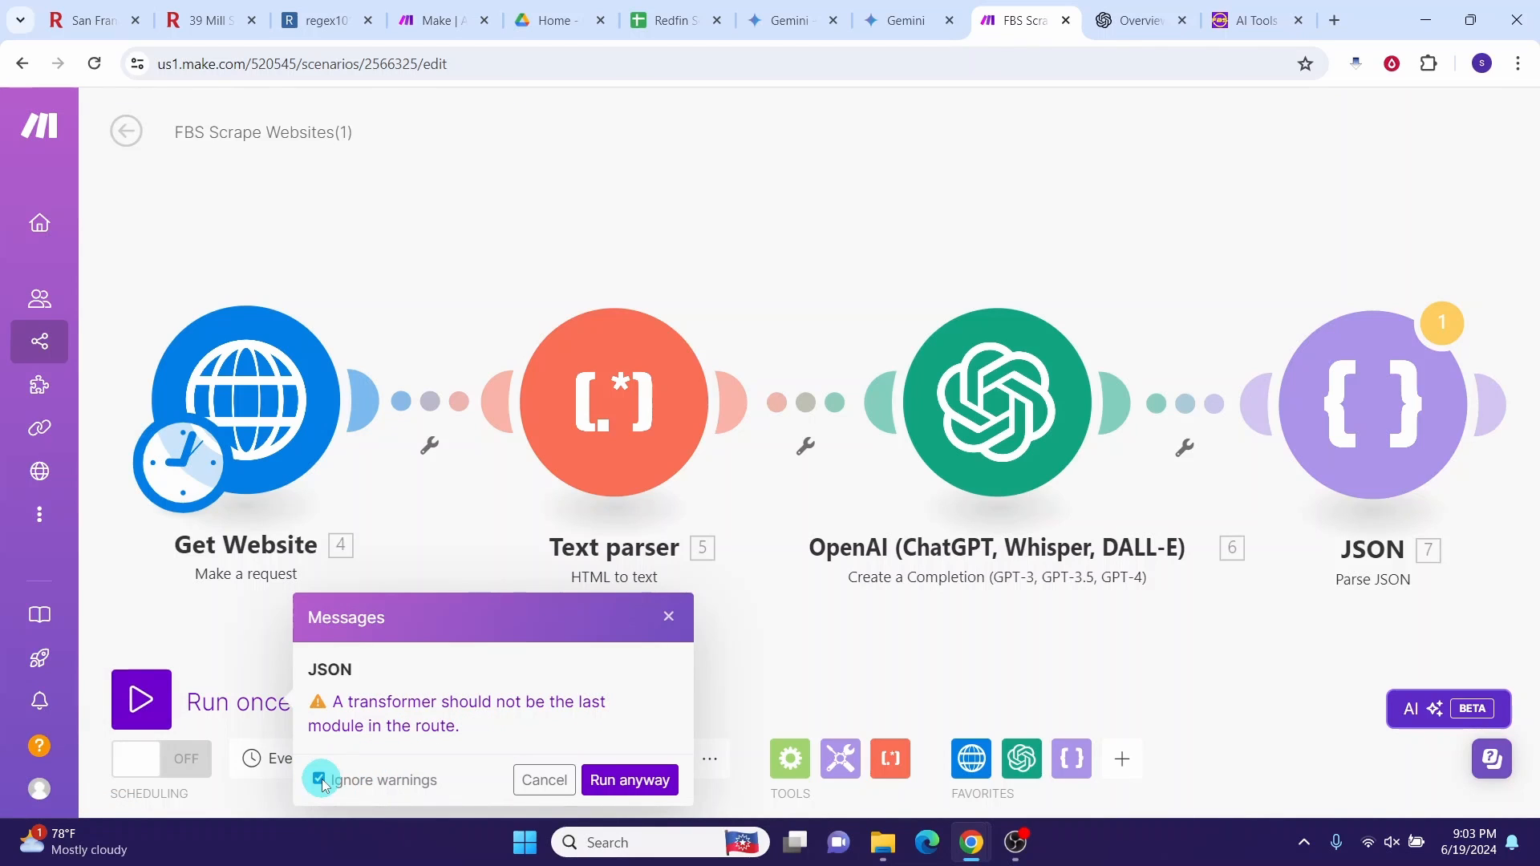
{"action": "left_click", "coordinate": [628, 781]}
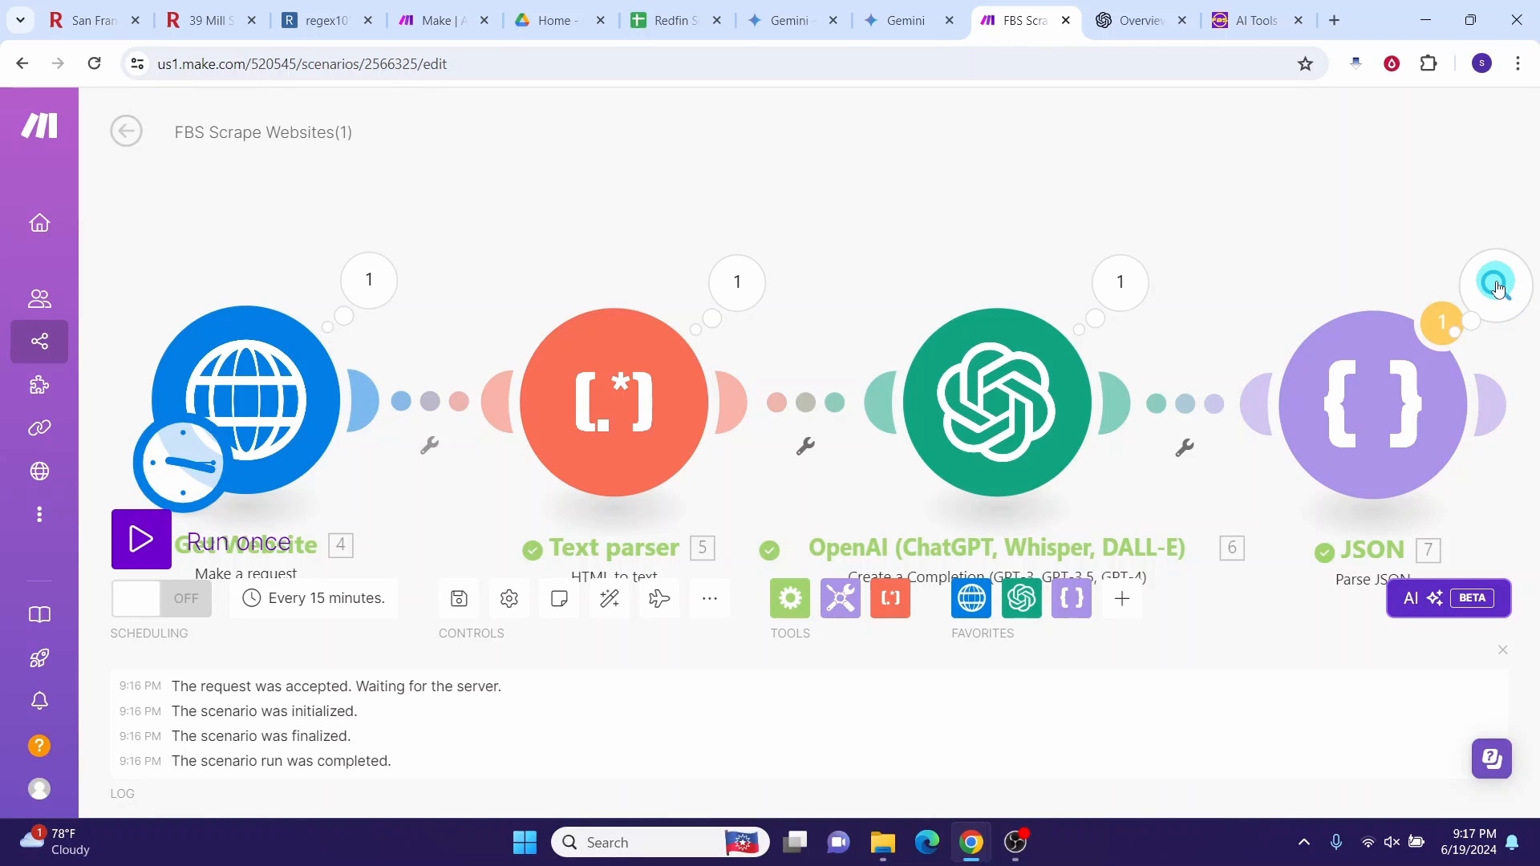
{"action": "left_click", "coordinate": [1497, 287]}
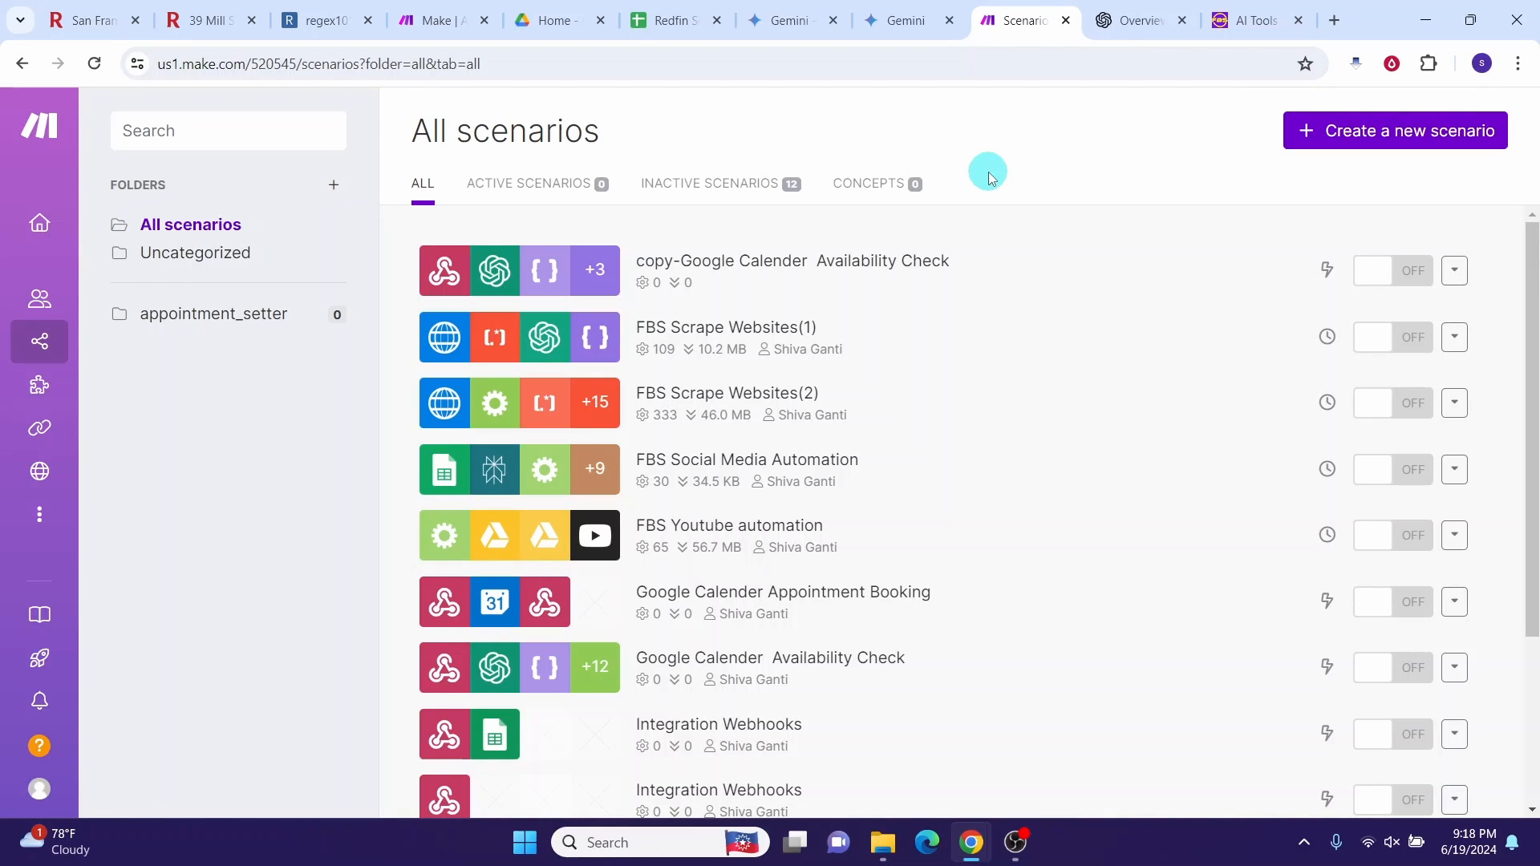
Step: Create another scenario and import FBS Web Scrape regex.json as FBS Scrape Websites(2)
{"action": "left_click", "coordinate": [1390, 144]}
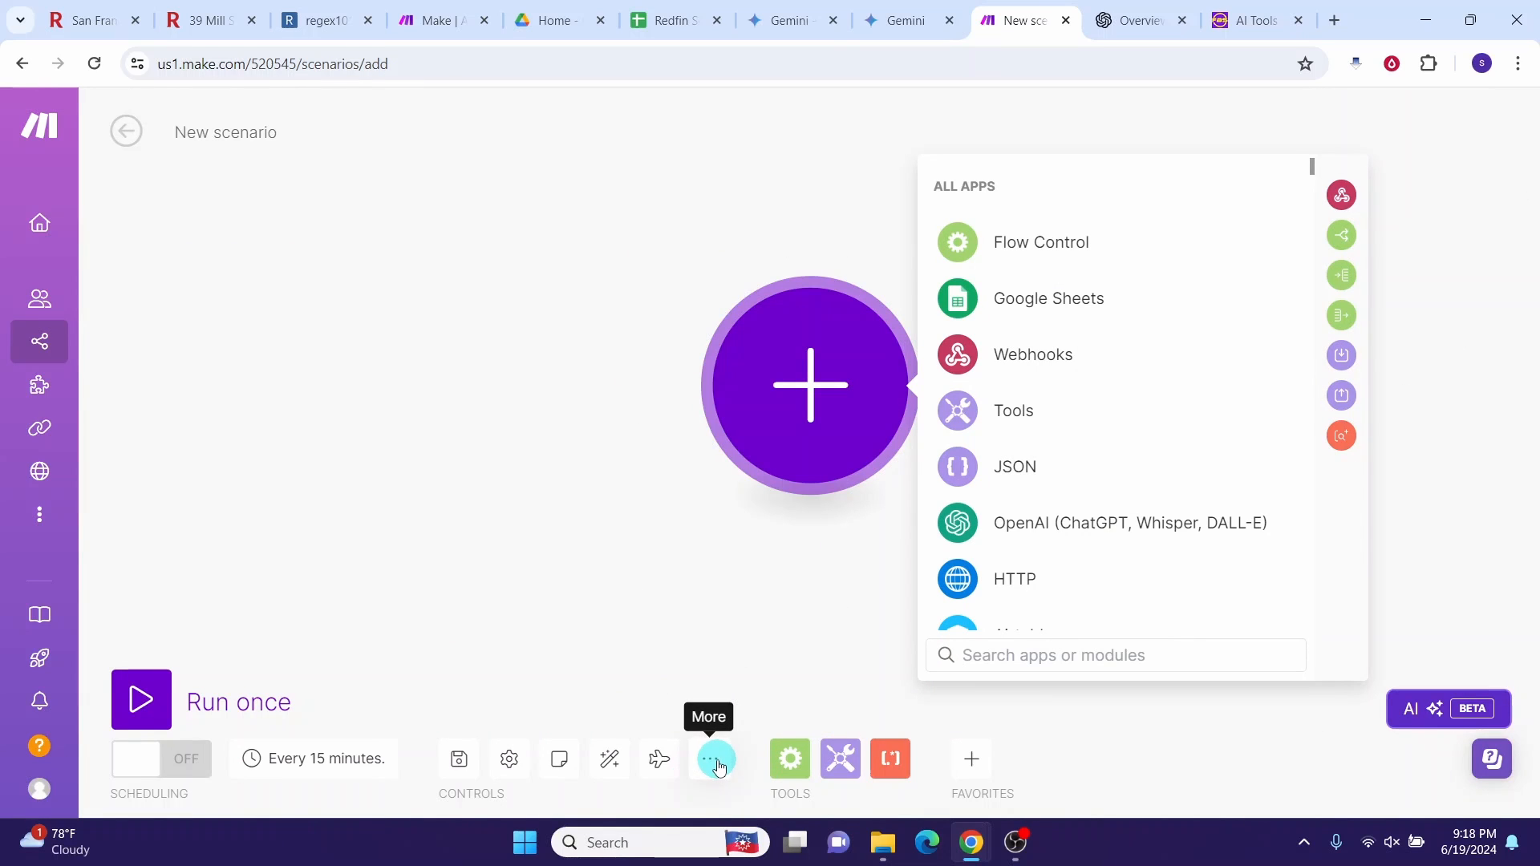
{"action": "left_click", "coordinate": [710, 759]}
{"action": "left_click", "coordinate": [607, 682]}
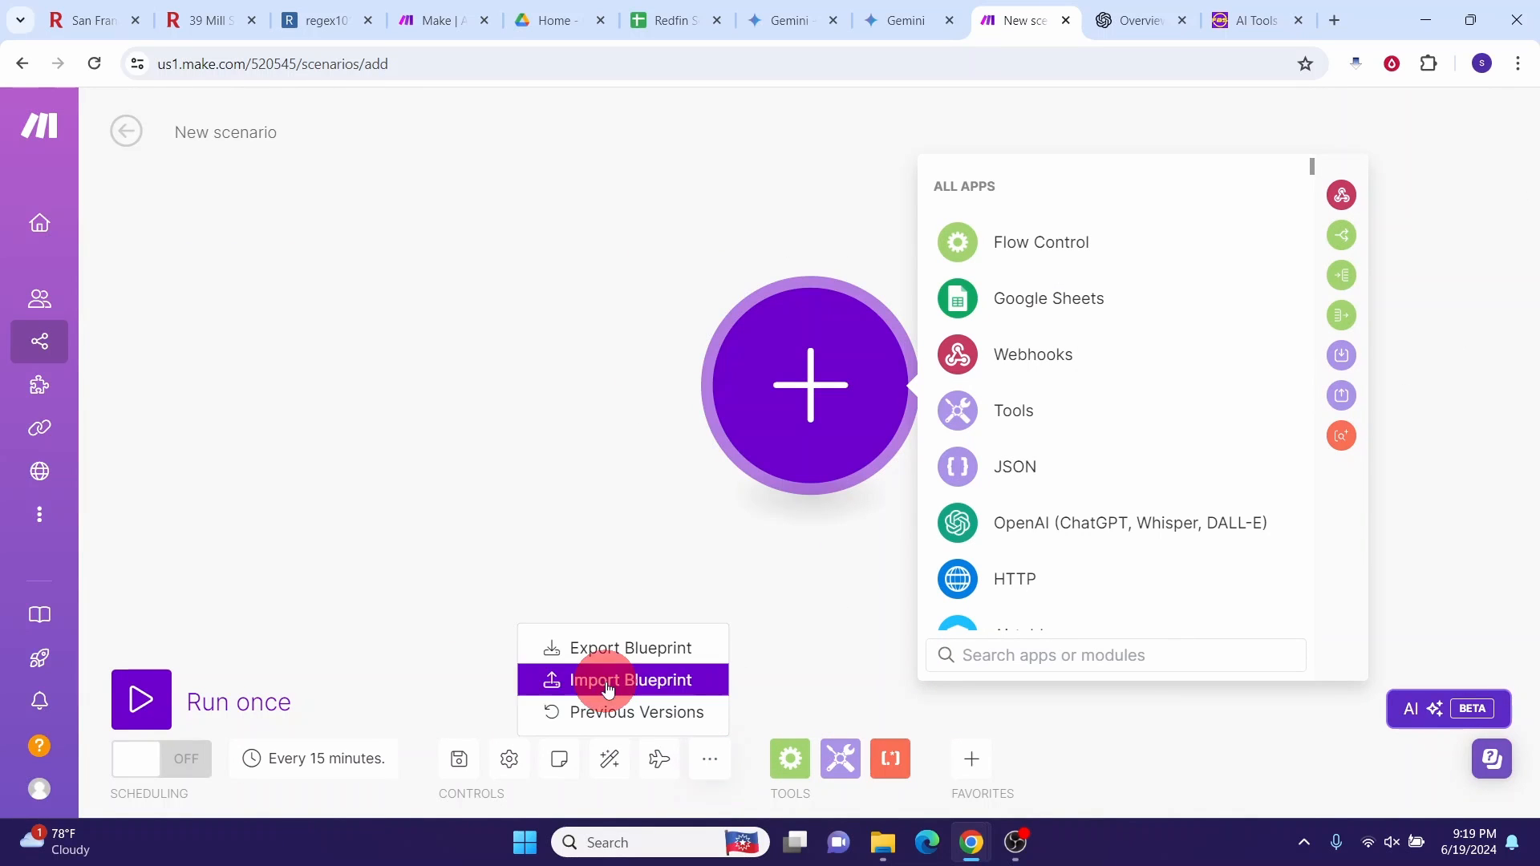
{"action": "left_click", "coordinate": [626, 466]}
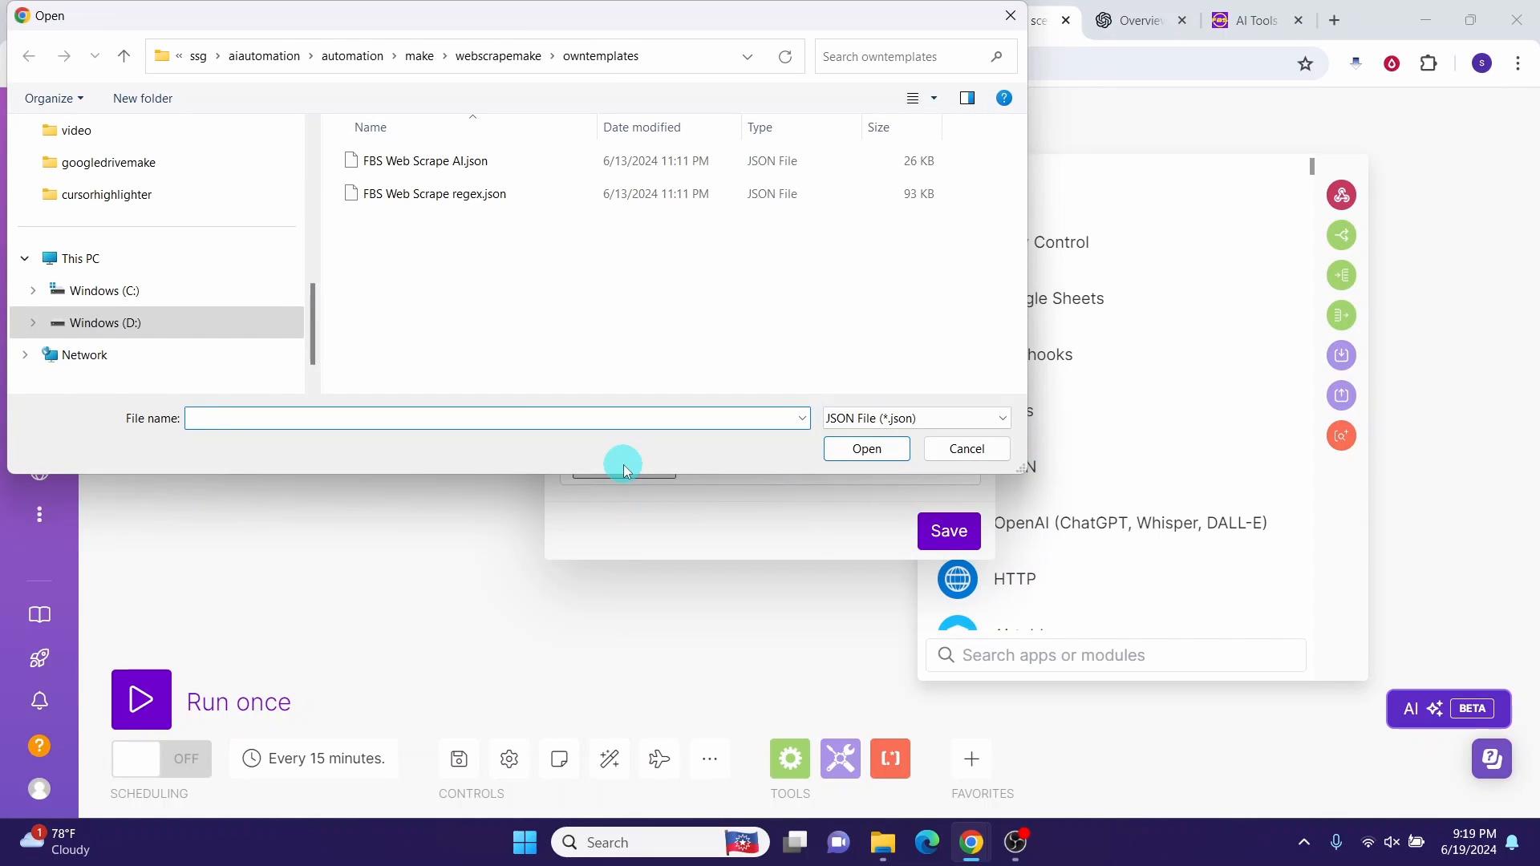
{"action": "left_click", "coordinate": [407, 194]}
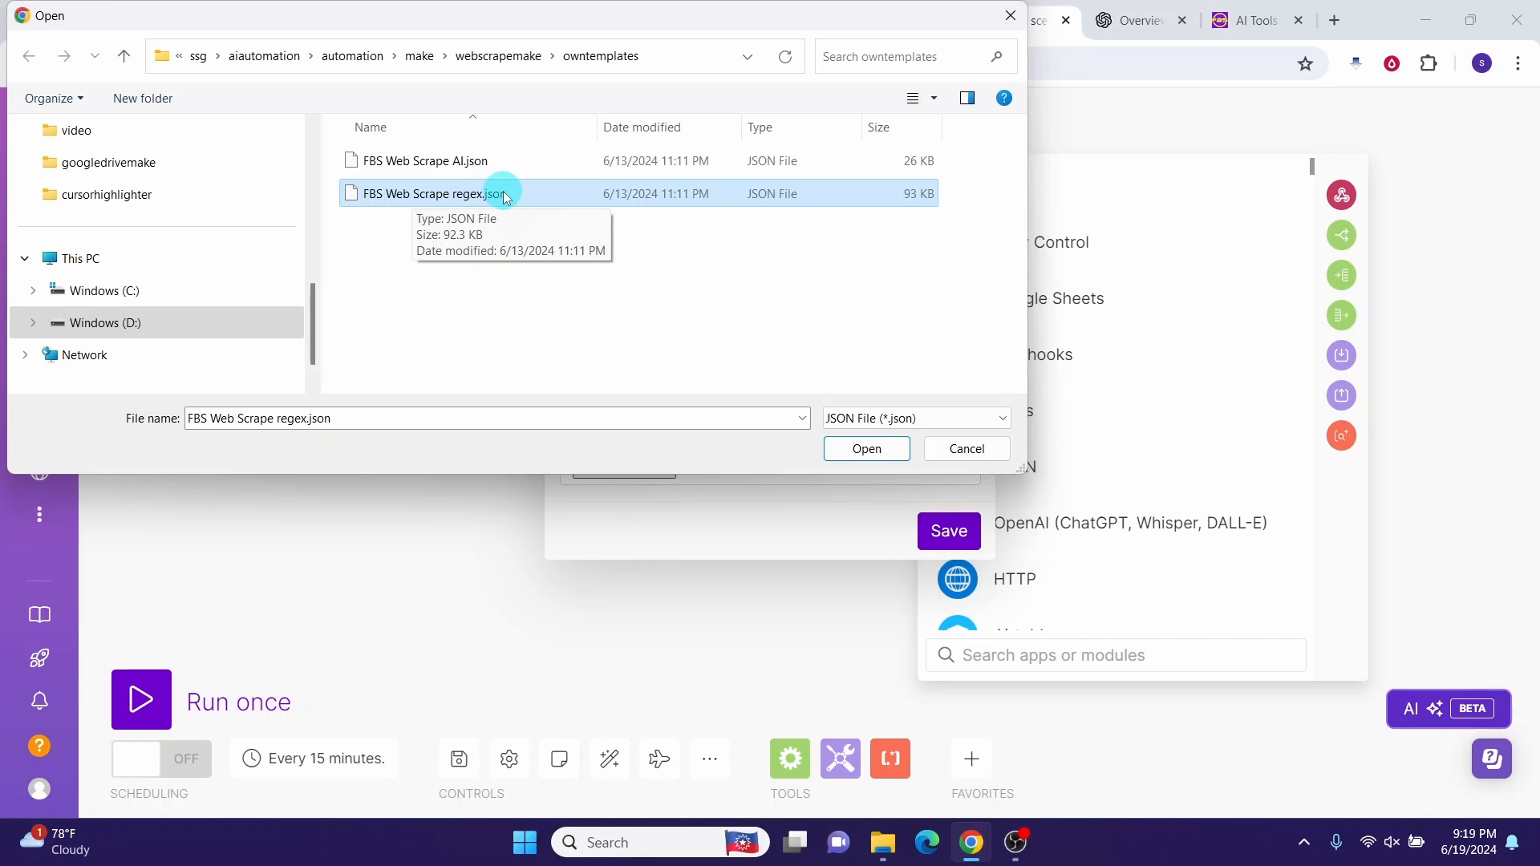
{"action": "left_click", "coordinate": [879, 455]}
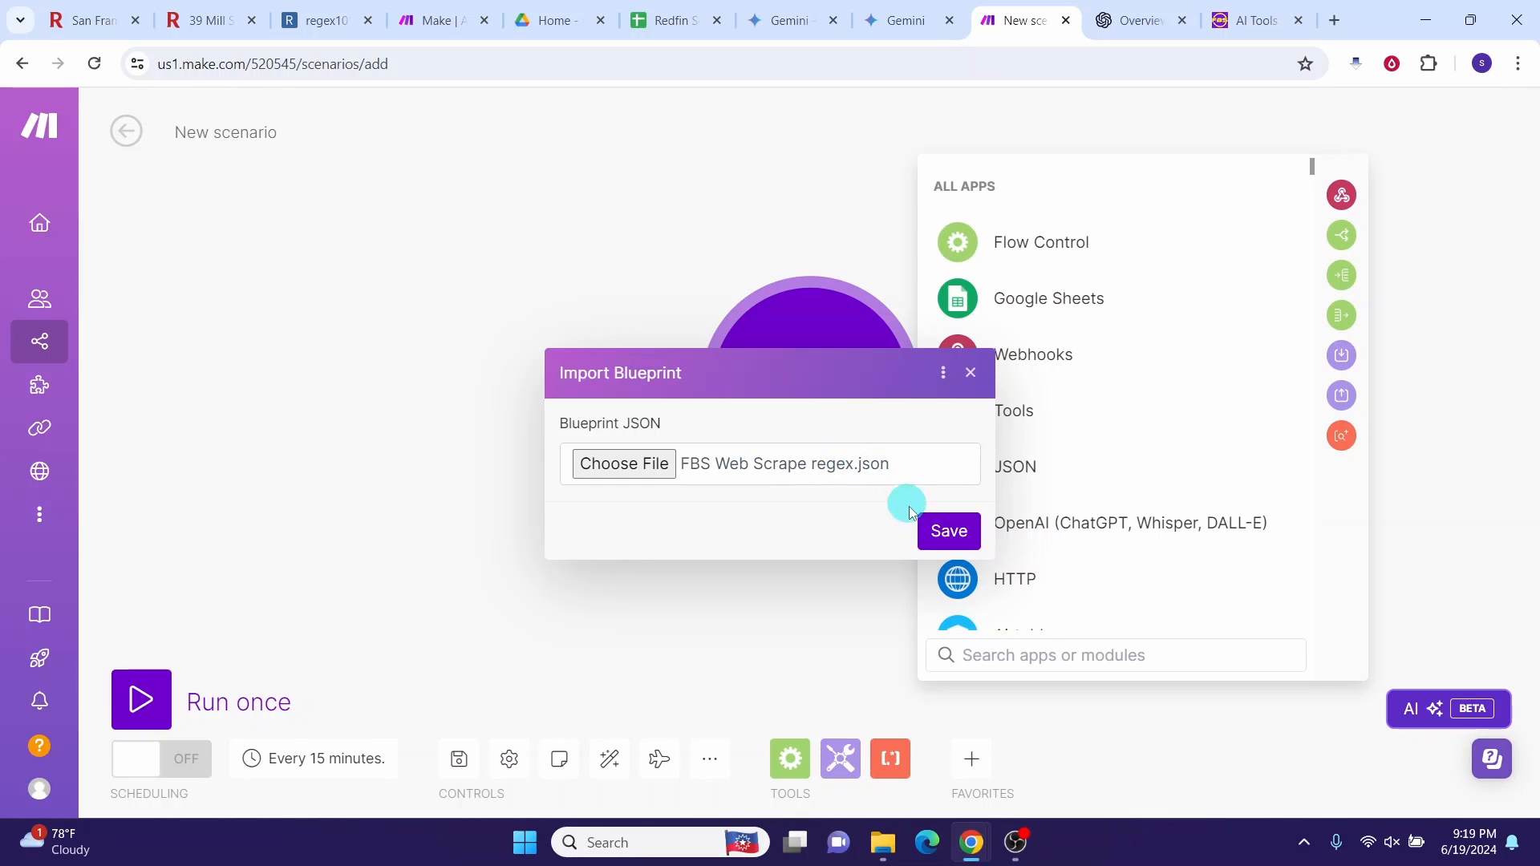
{"action": "left_click", "coordinate": [935, 532]}
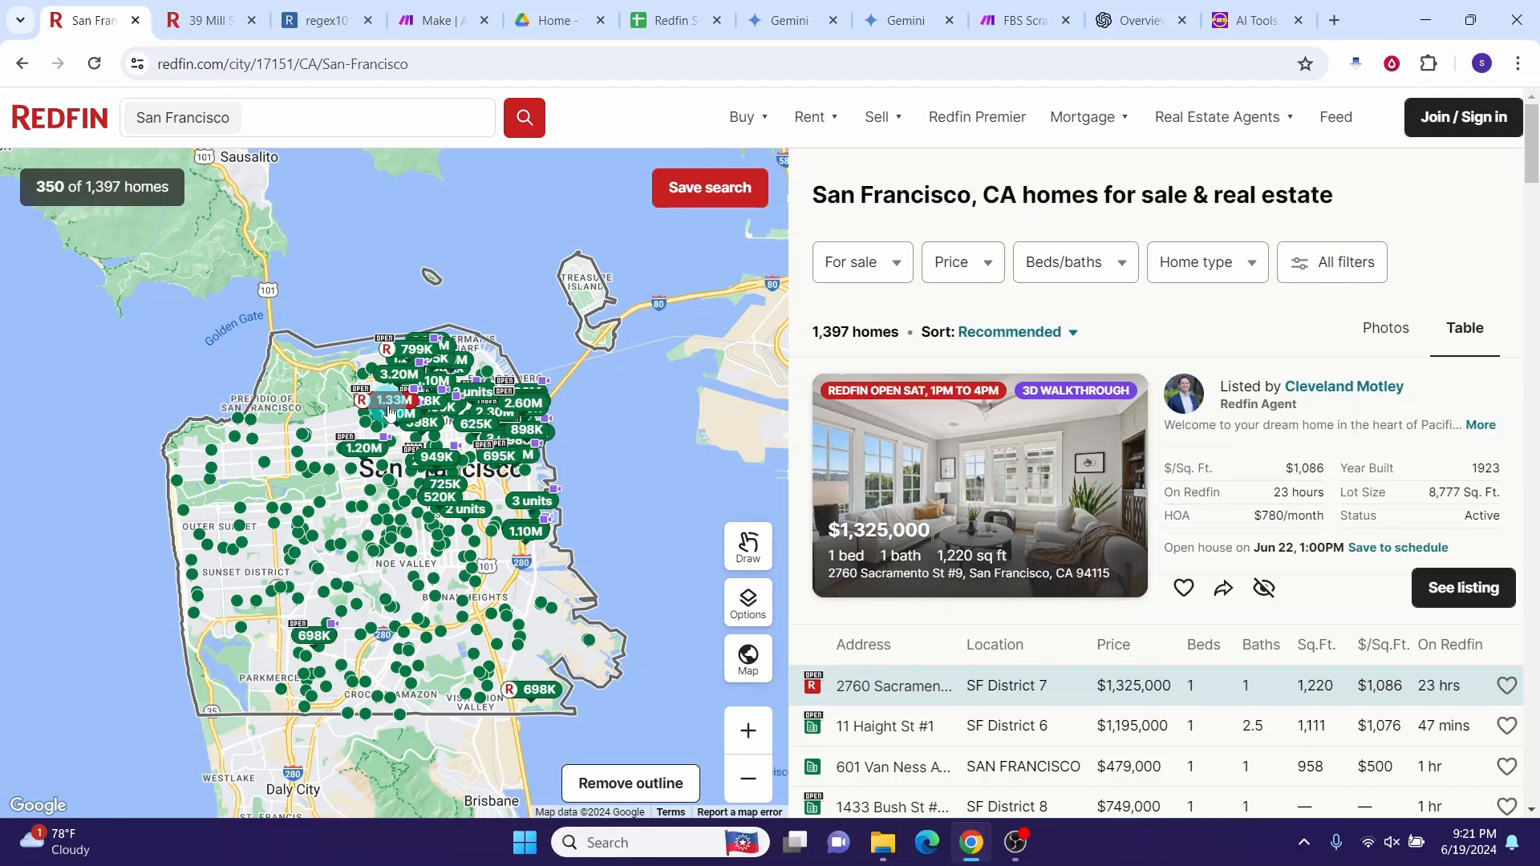
{"action": "key", "text": "ctrl+Tab"}
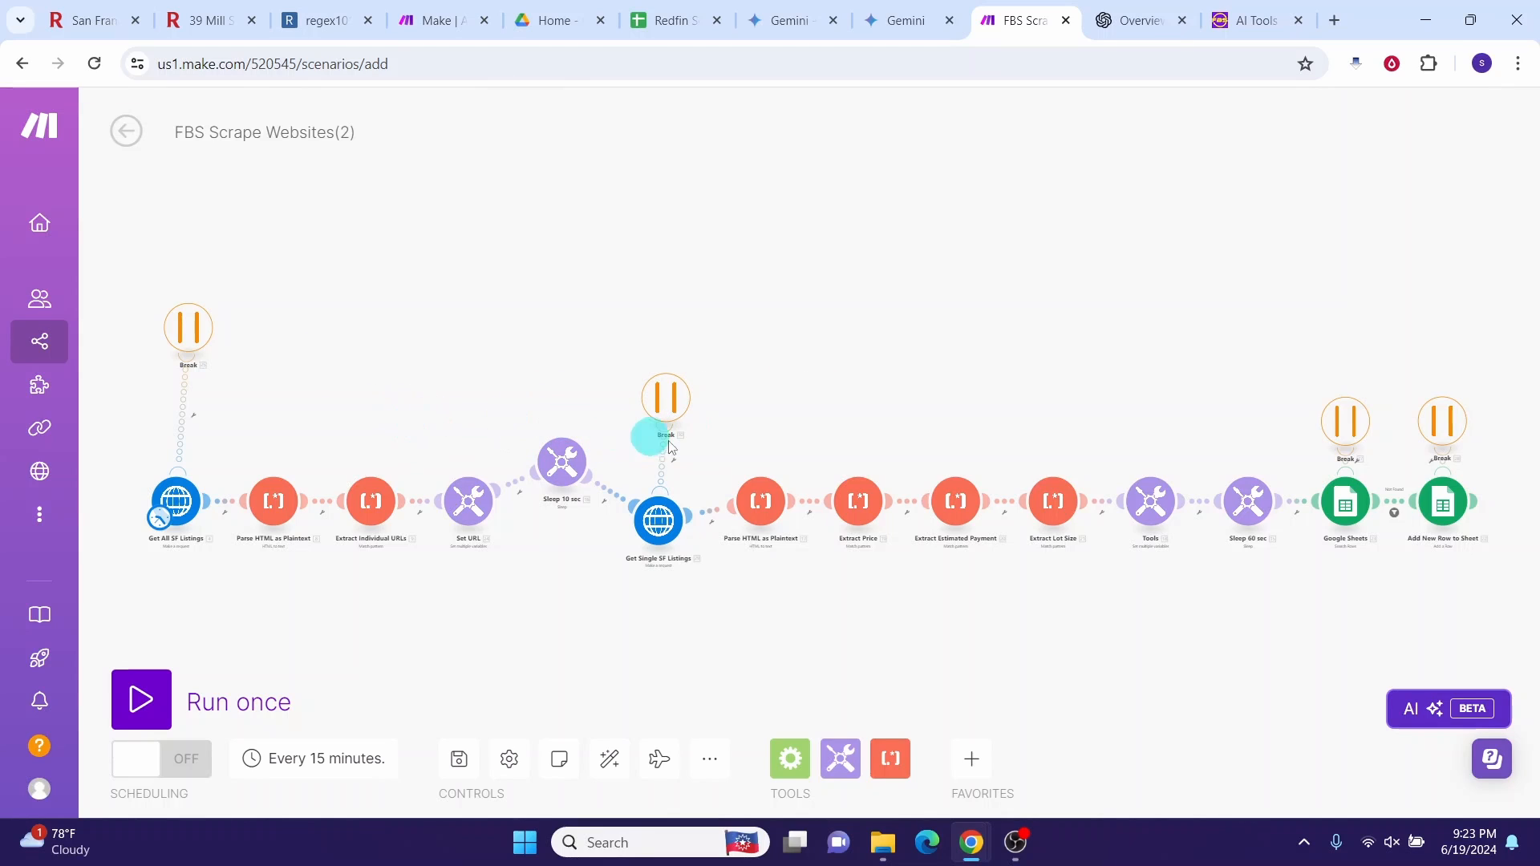
{"action": "left_click", "coordinate": [181, 519]}
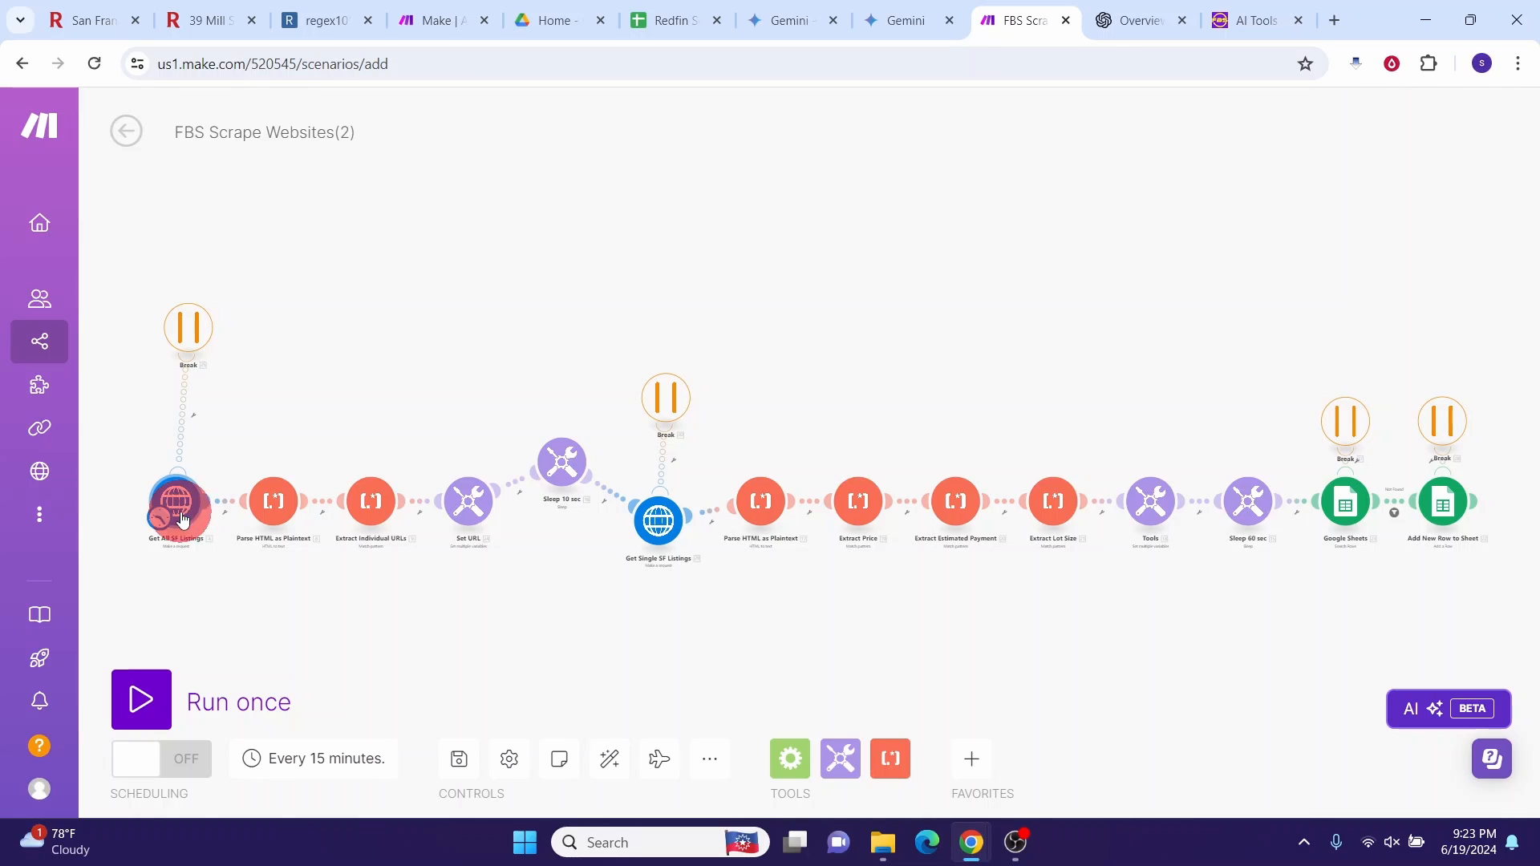
{"action": "left_click", "coordinate": [412, 294]}
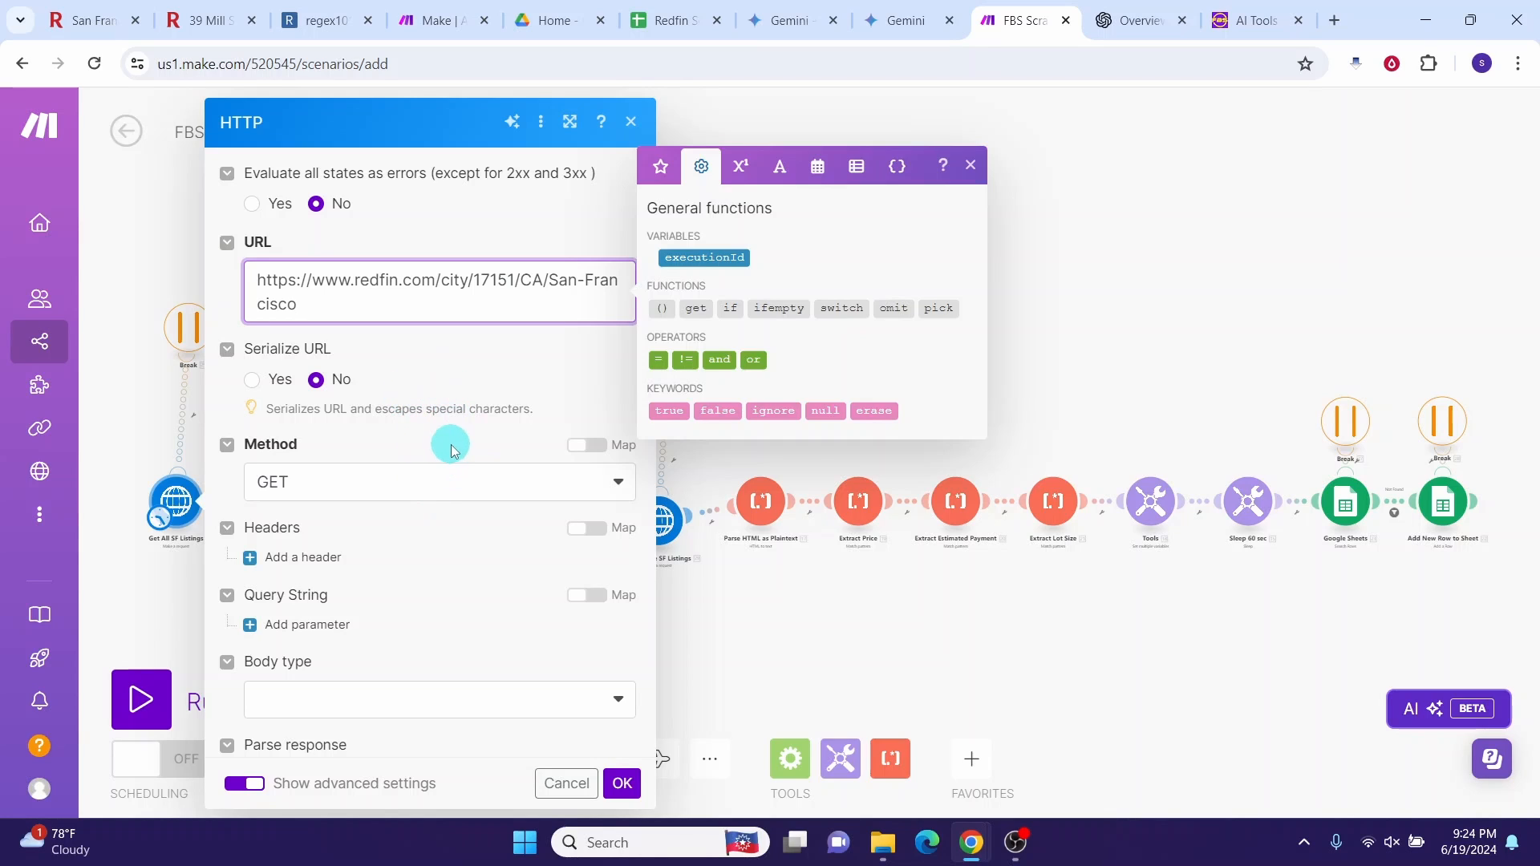
{"action": "left_click", "coordinate": [623, 784]}
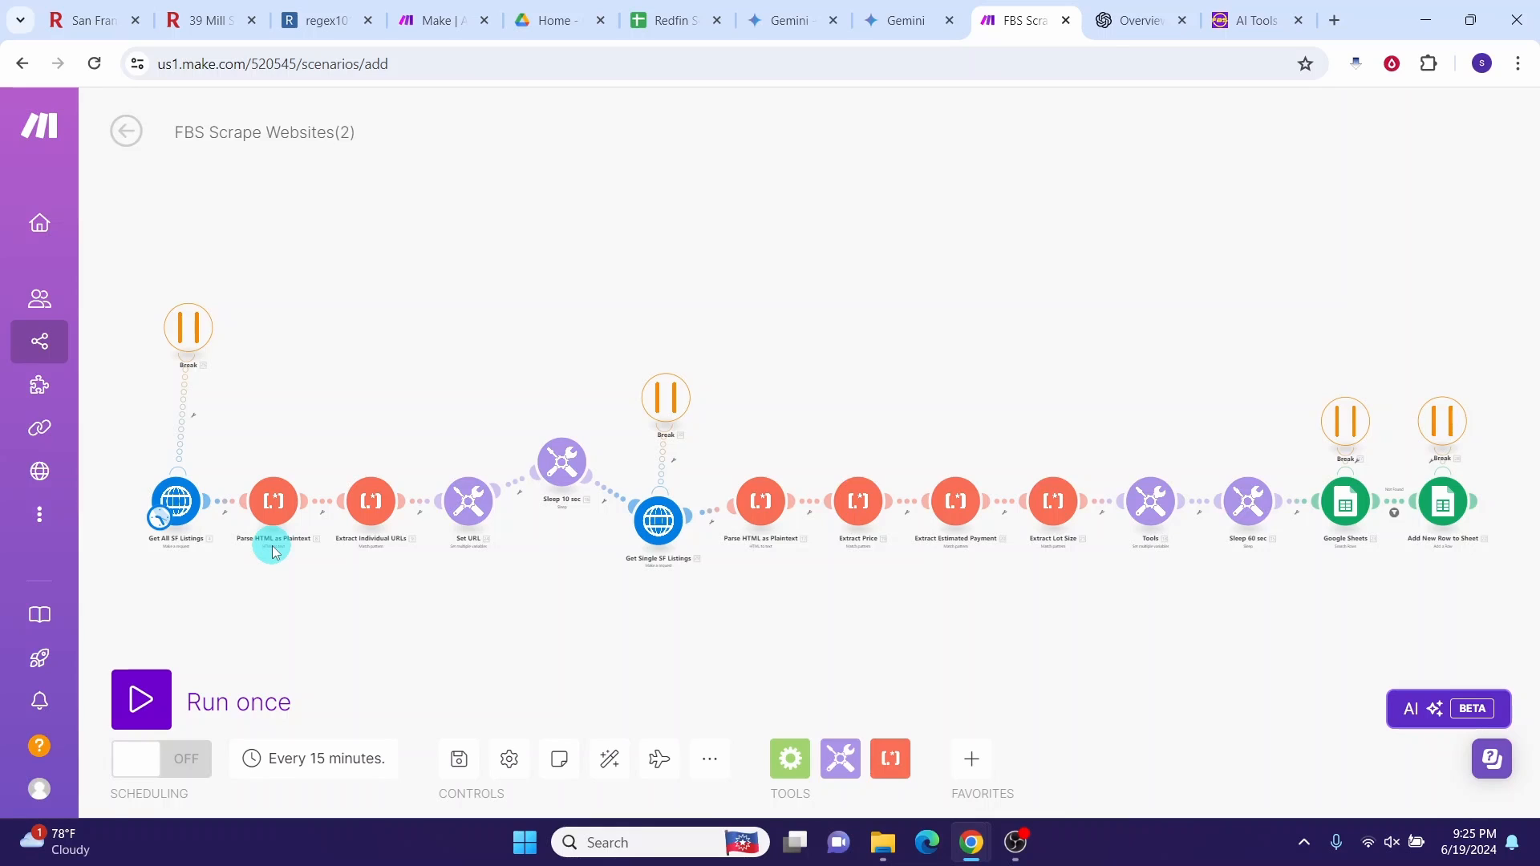
Step: Inspect the Parse HTML as Plaintext settings, then open the Extract Individual URLs text parser
{"action": "left_click", "coordinate": [277, 505]}
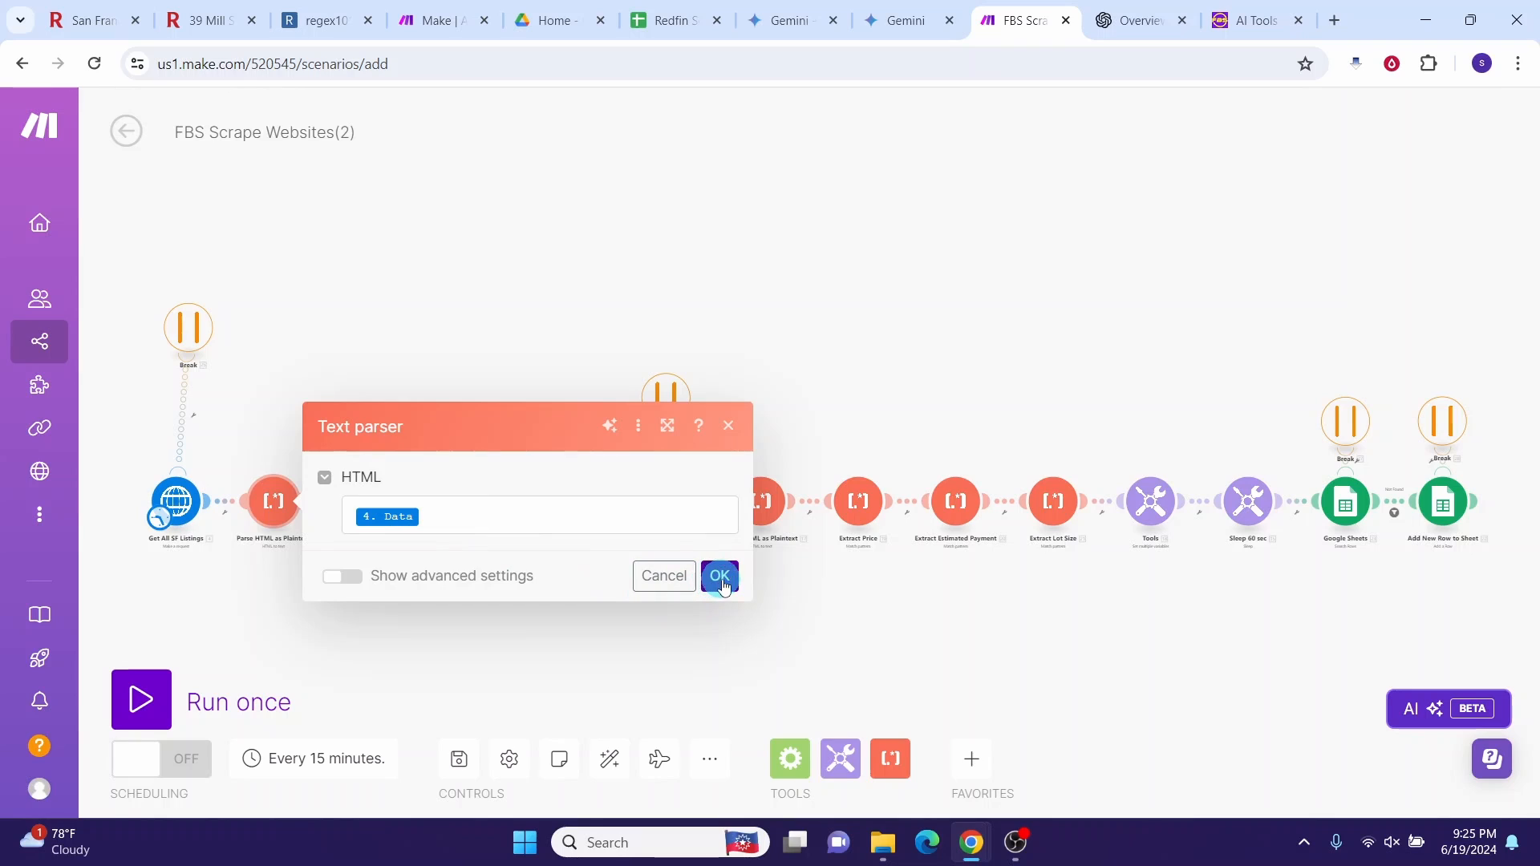
{"action": "left_click", "coordinate": [728, 426]}
{"action": "left_click", "coordinate": [373, 507]}
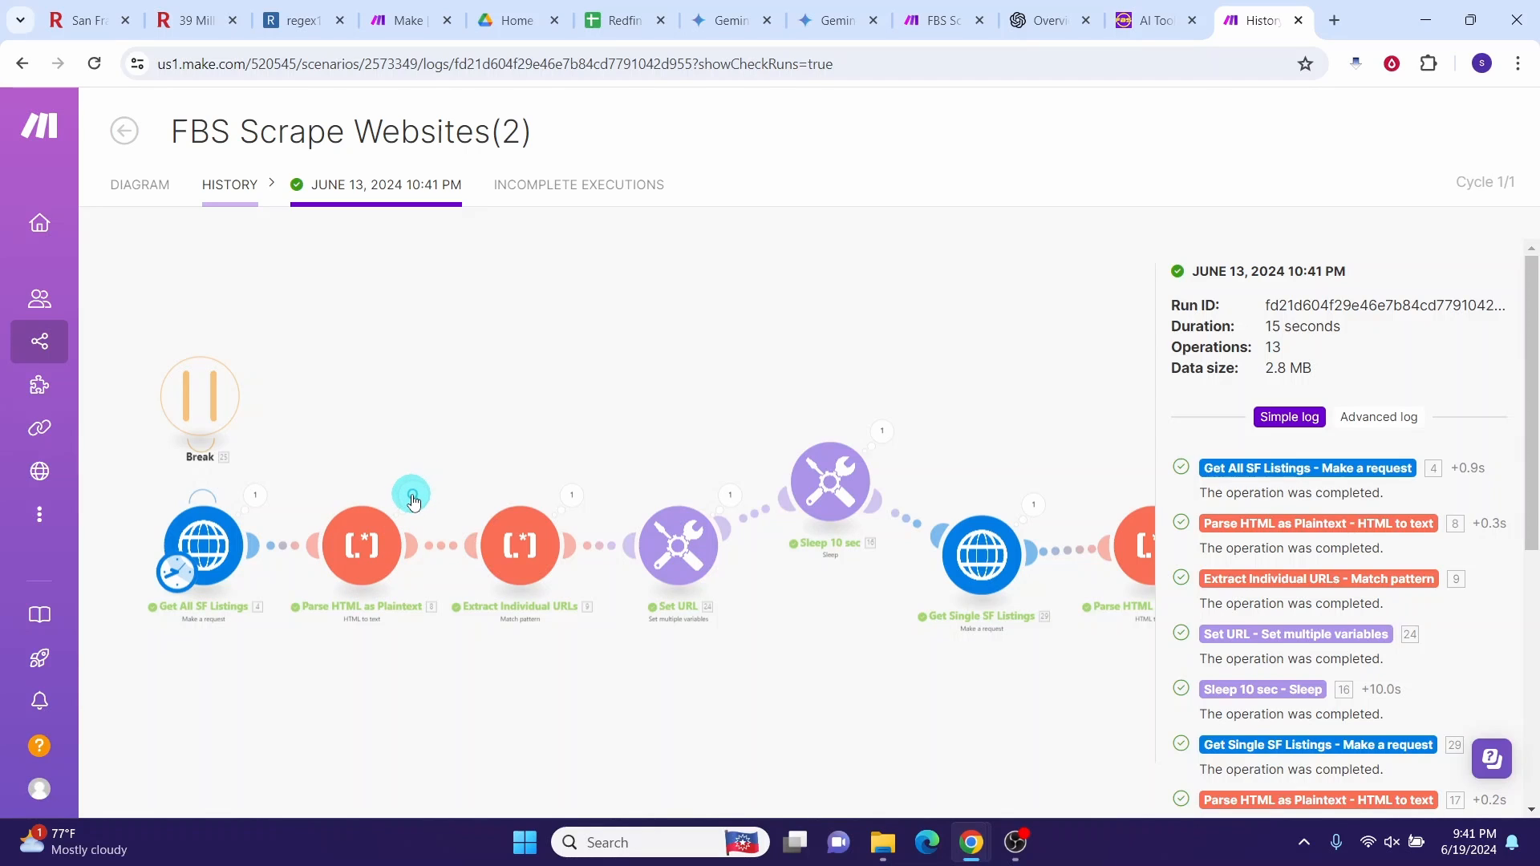
Step: Expand and copy the full Text output of the Parse HTML as Plaintext operation from the run log
{"action": "left_click", "coordinate": [413, 498]}
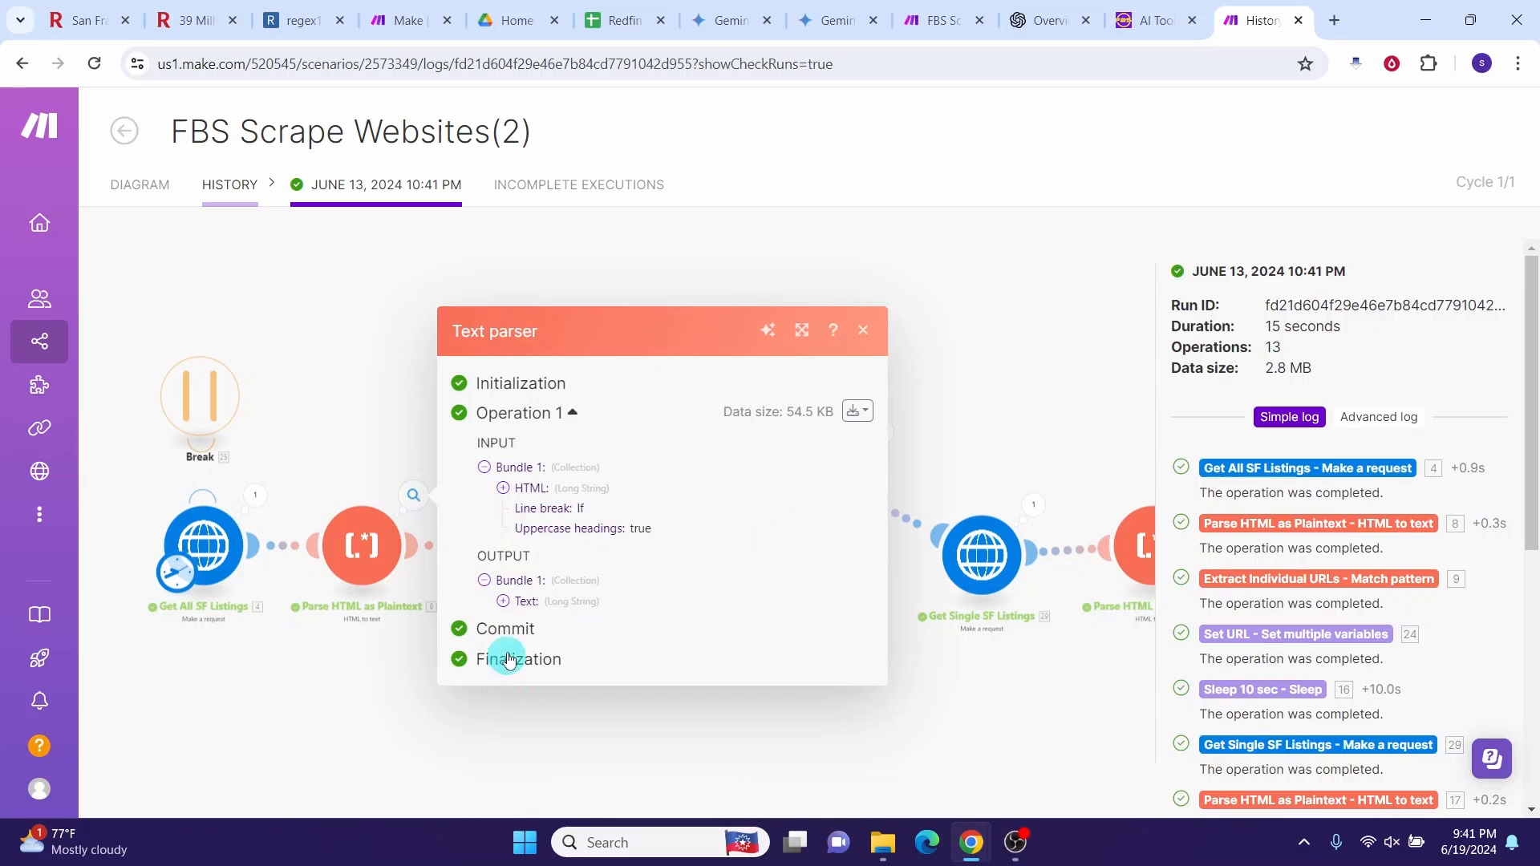
{"action": "left_click", "coordinate": [504, 601]}
{"action": "left_click_drag", "start_coordinate": [522, 446], "coordinate": [778, 857]}
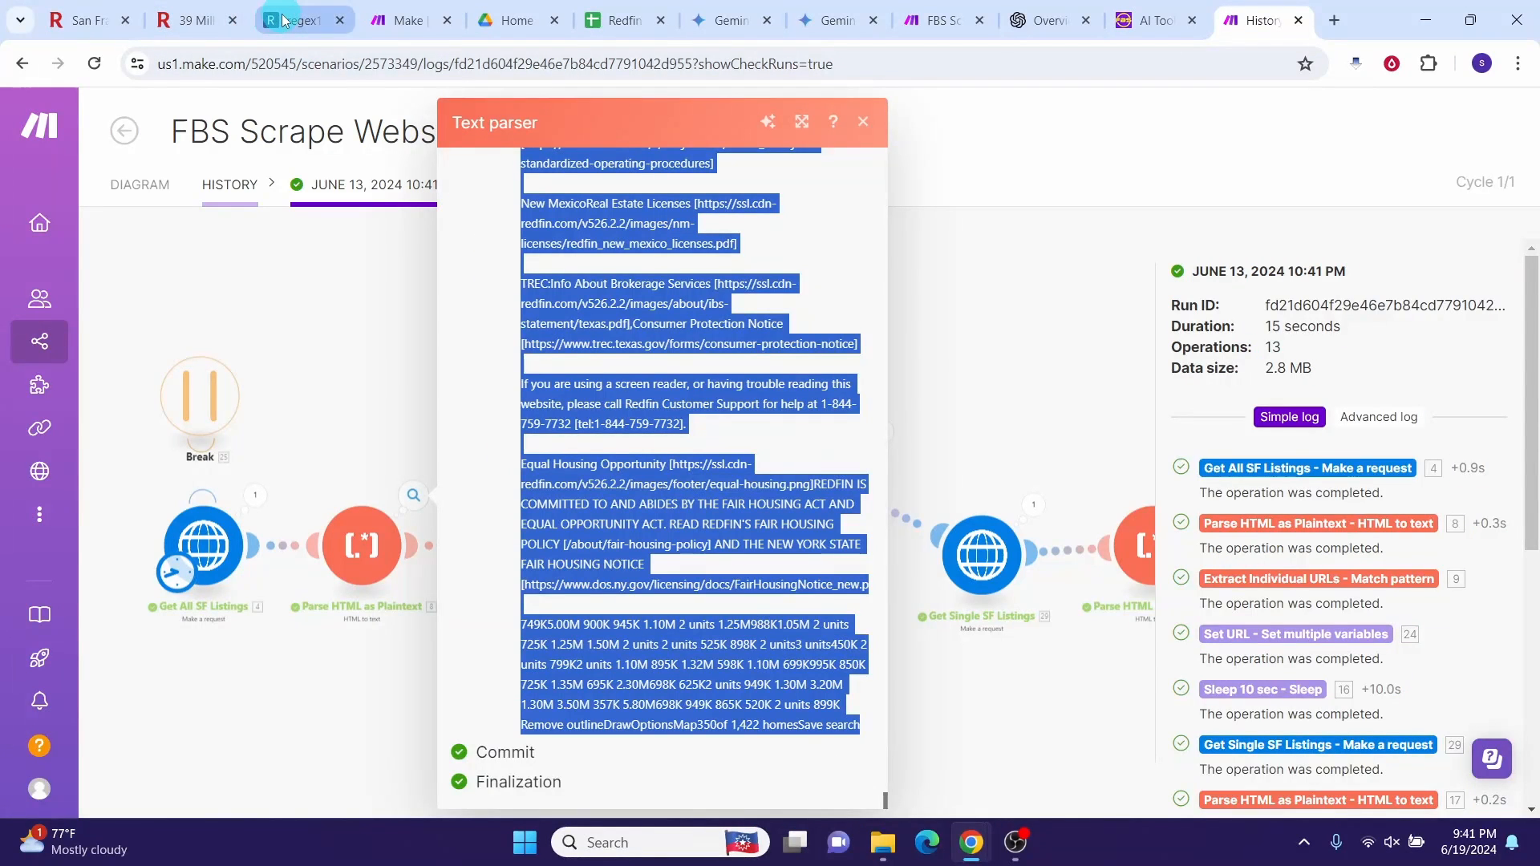
{"action": "left_click", "coordinate": [288, 29]}
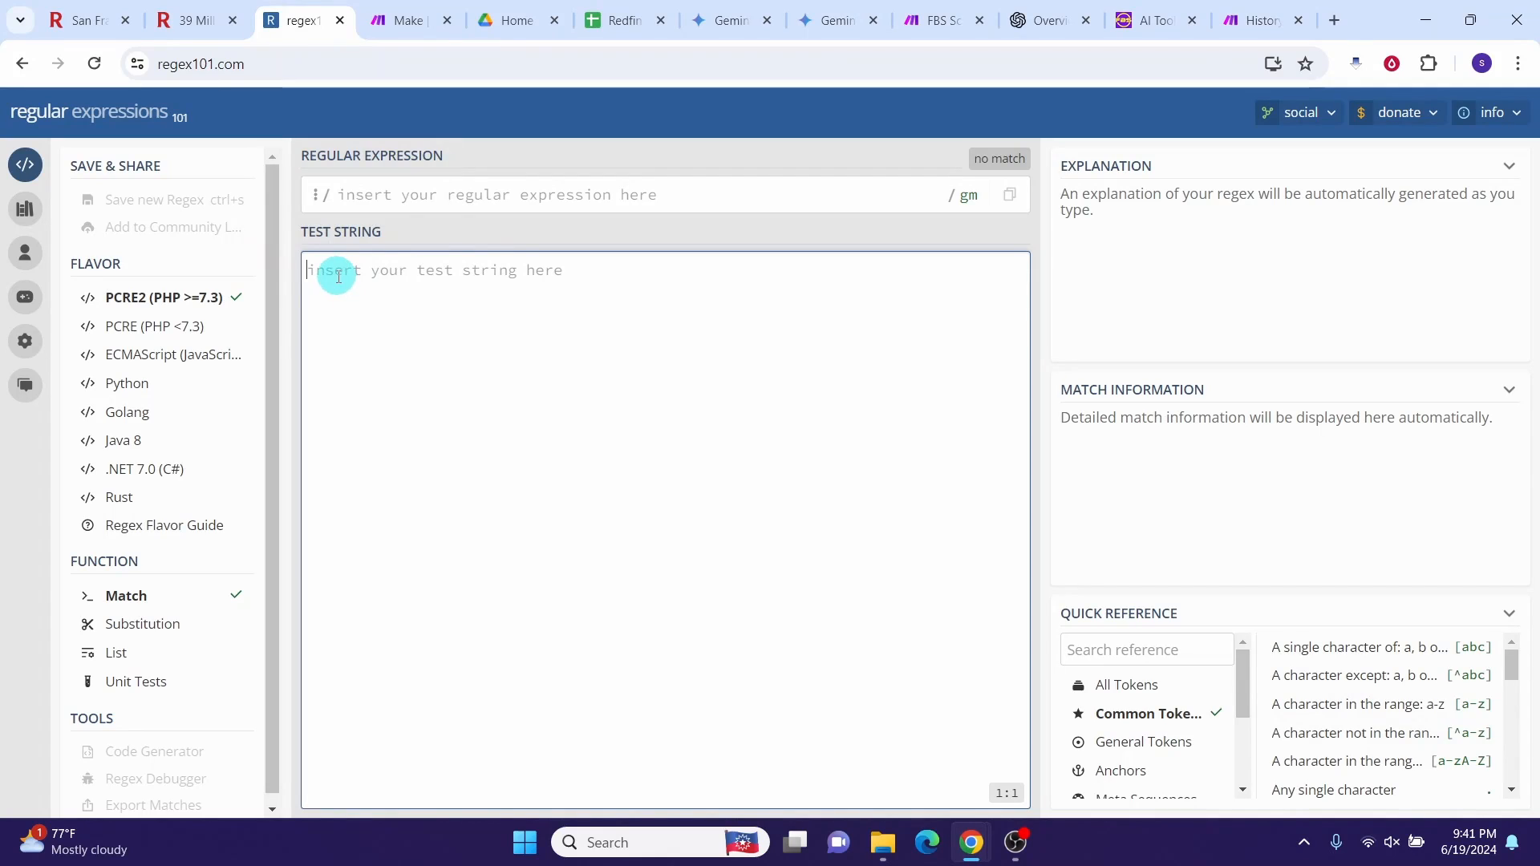
Step: Paste the Redfin page text as test string and Make's \[\/(CA\/San-Francisco\/.*)\] pattern as the expression
{"action": "right_click", "coordinate": [335, 276]}
{"action": "left_click", "coordinate": [629, 482]}
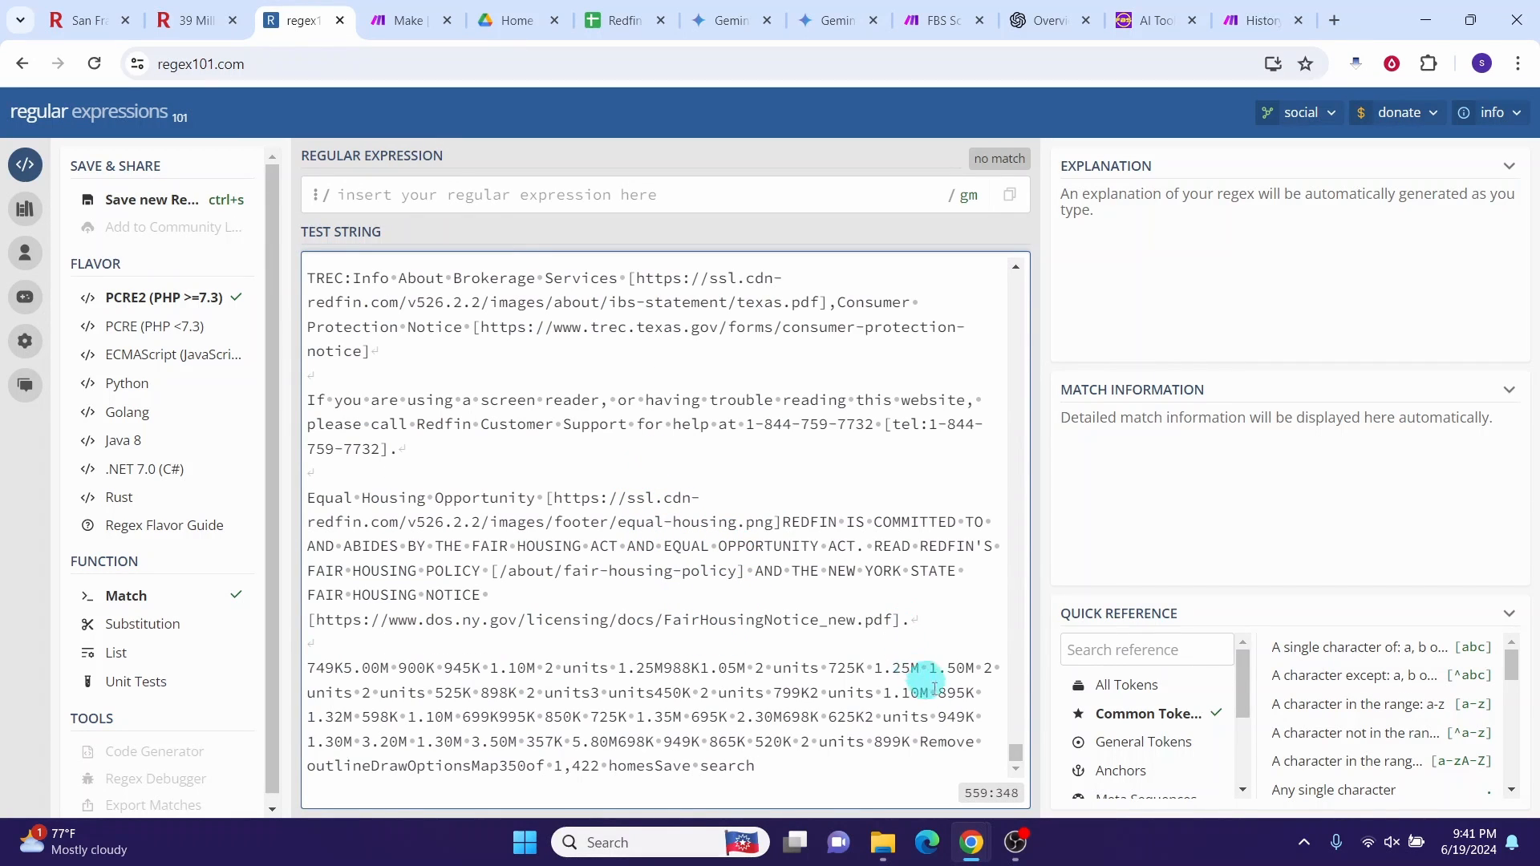
{"action": "left_click", "coordinate": [923, 28]}
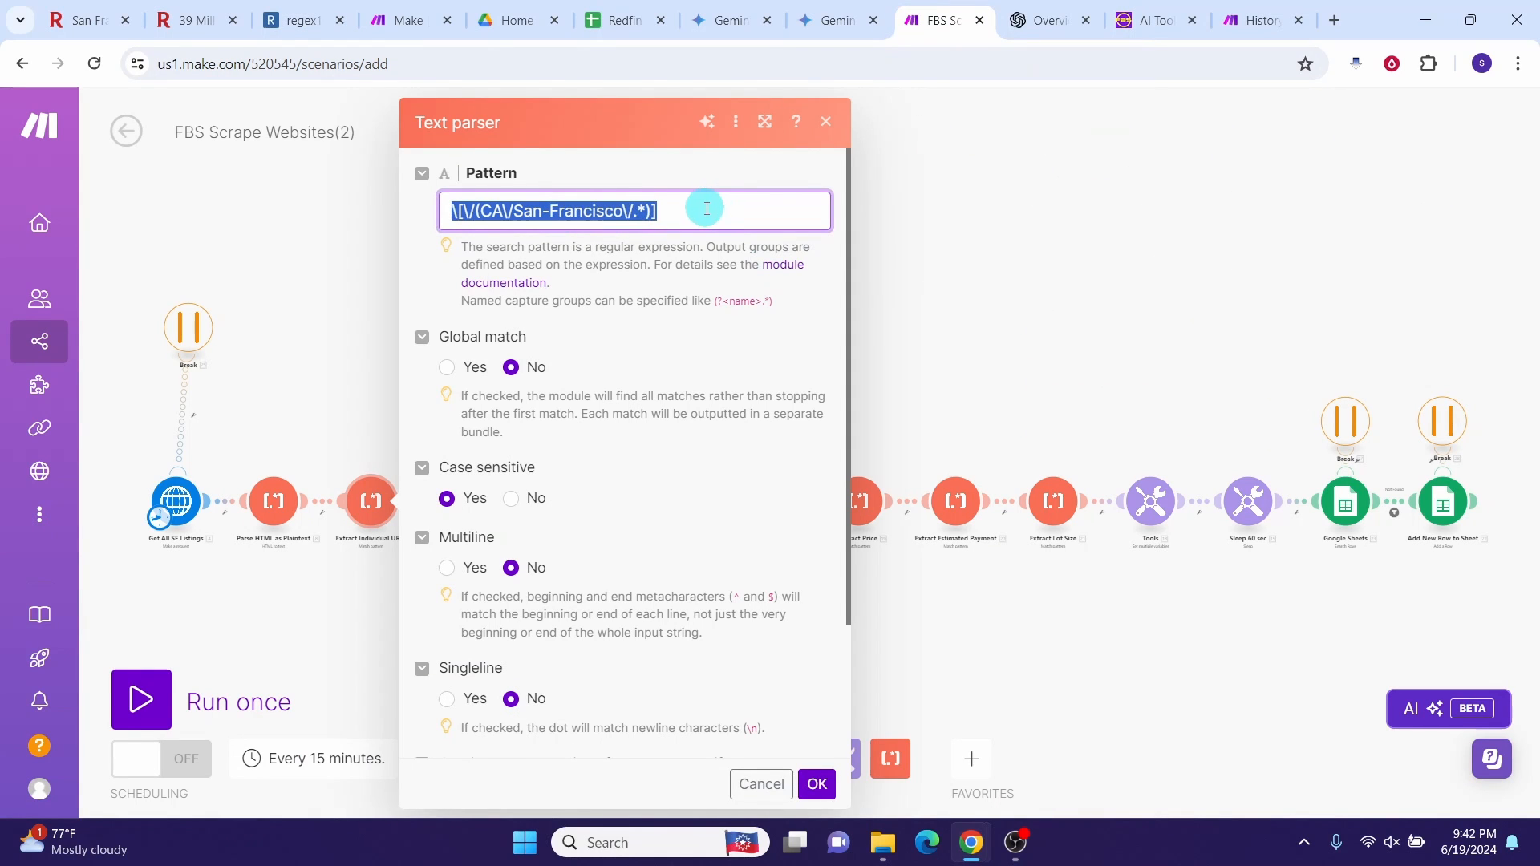
{"action": "left_click_drag", "start_coordinate": [714, 209], "coordinate": [440, 213]}
{"action": "key", "text": "ctrl+c"}
{"action": "left_click", "coordinate": [303, 28]}
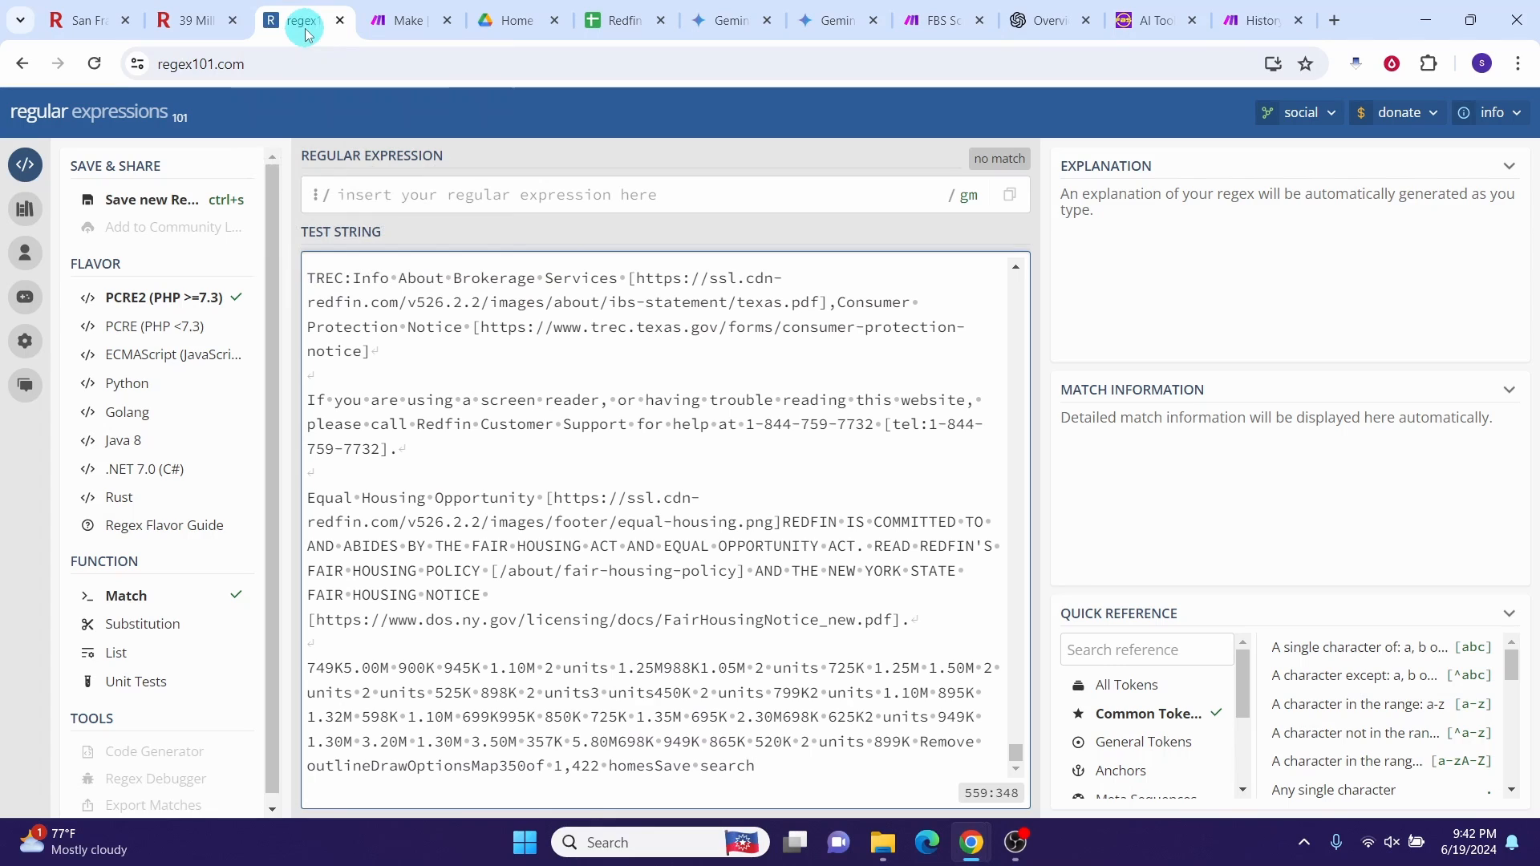
{"action": "left_click", "coordinate": [373, 199]}
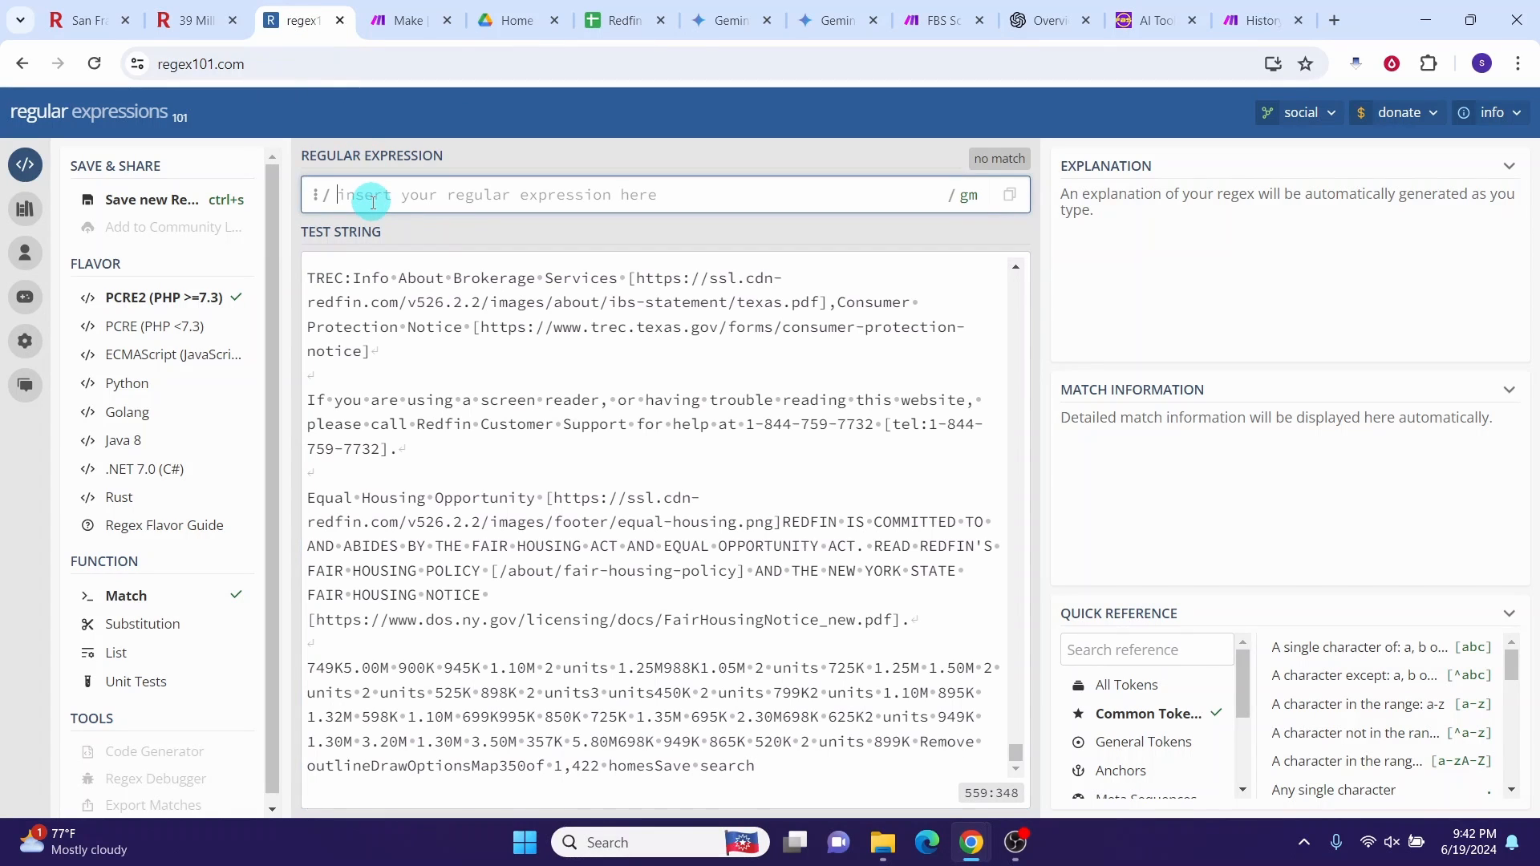
{"action": "key", "text": "ctrl+v"}
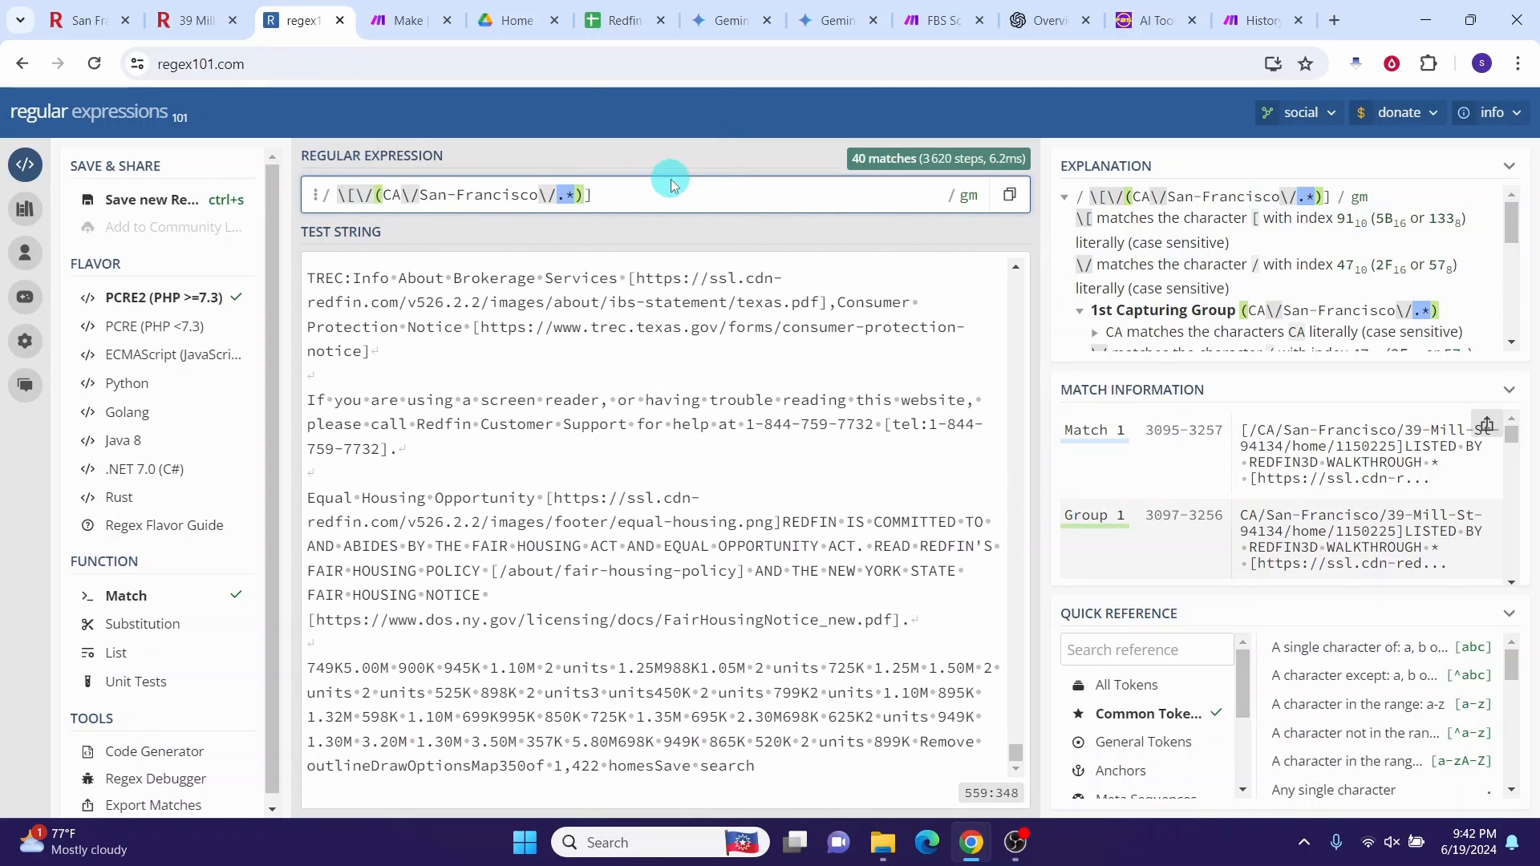
Step: Step through the first and second of the 40 URL matches
{"action": "left_click", "coordinate": [1099, 447]}
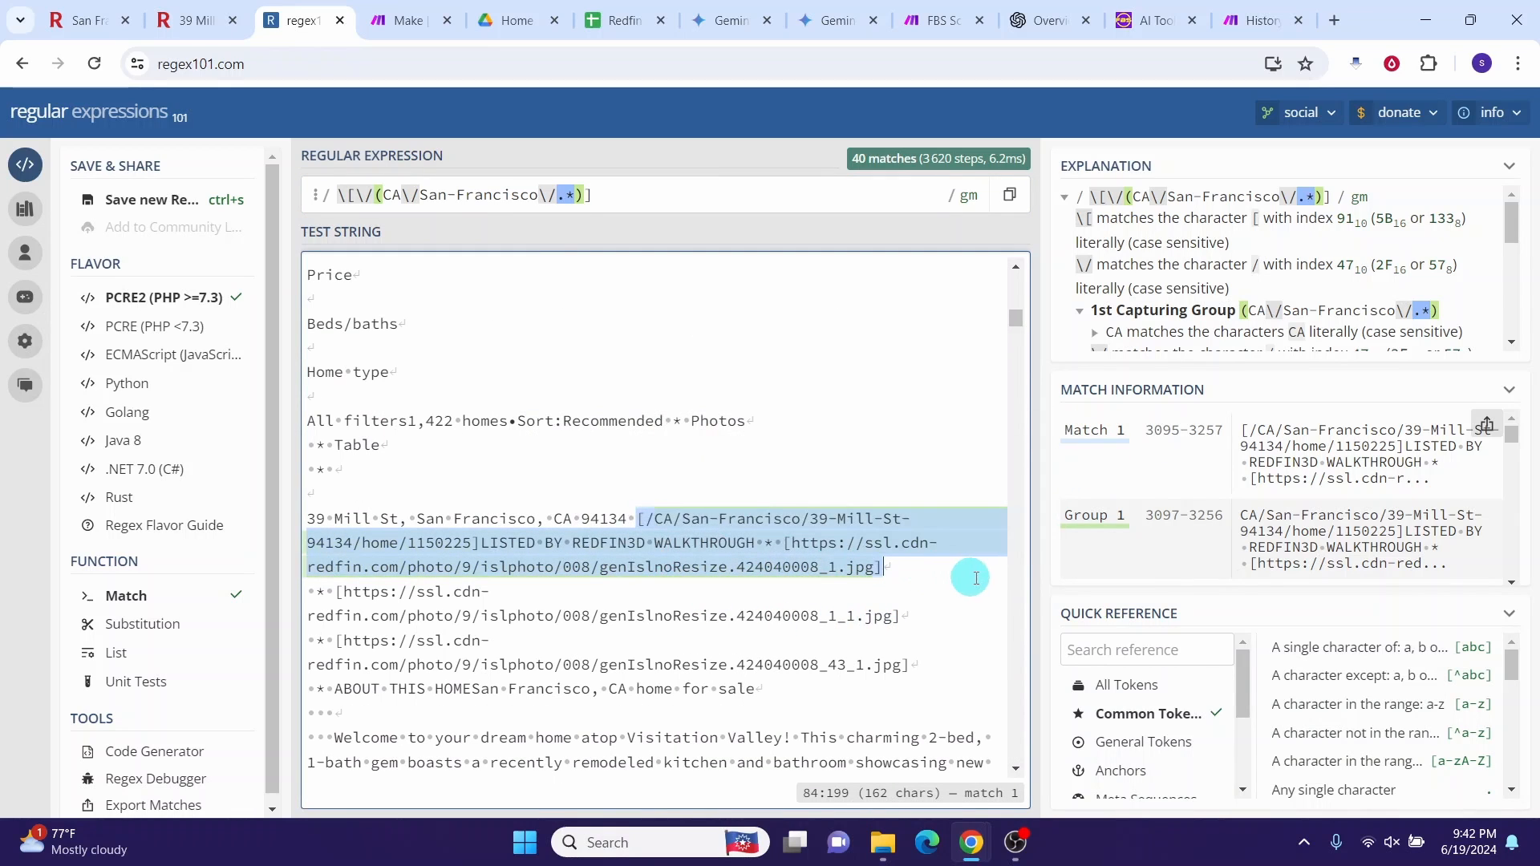
{"action": "scroll", "coordinate": [1221, 531], "scroll_direction": "down", "scroll_amount": 1}
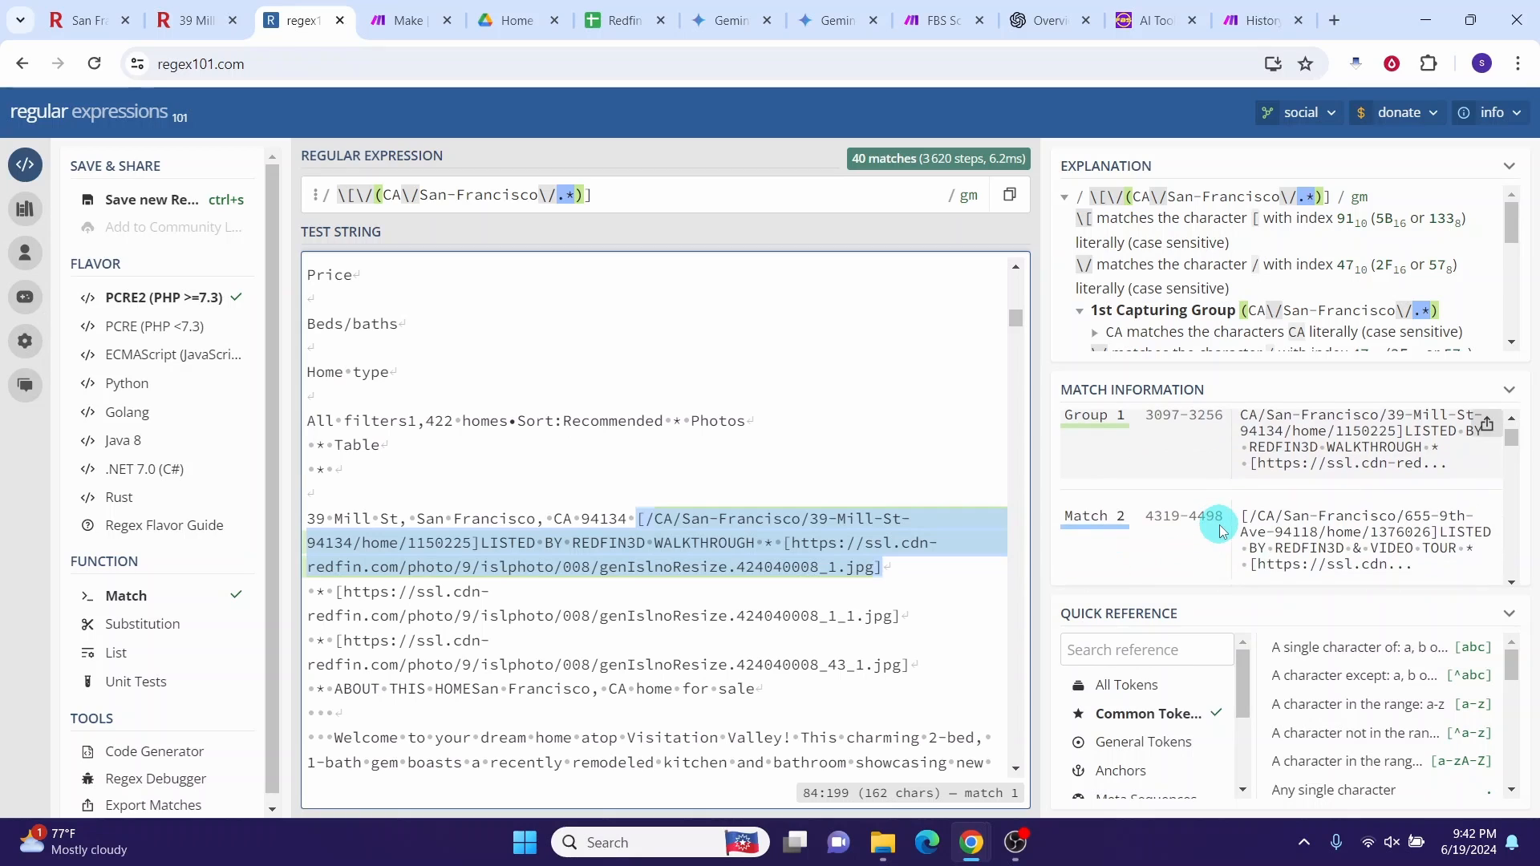
{"action": "left_click", "coordinate": [1095, 526]}
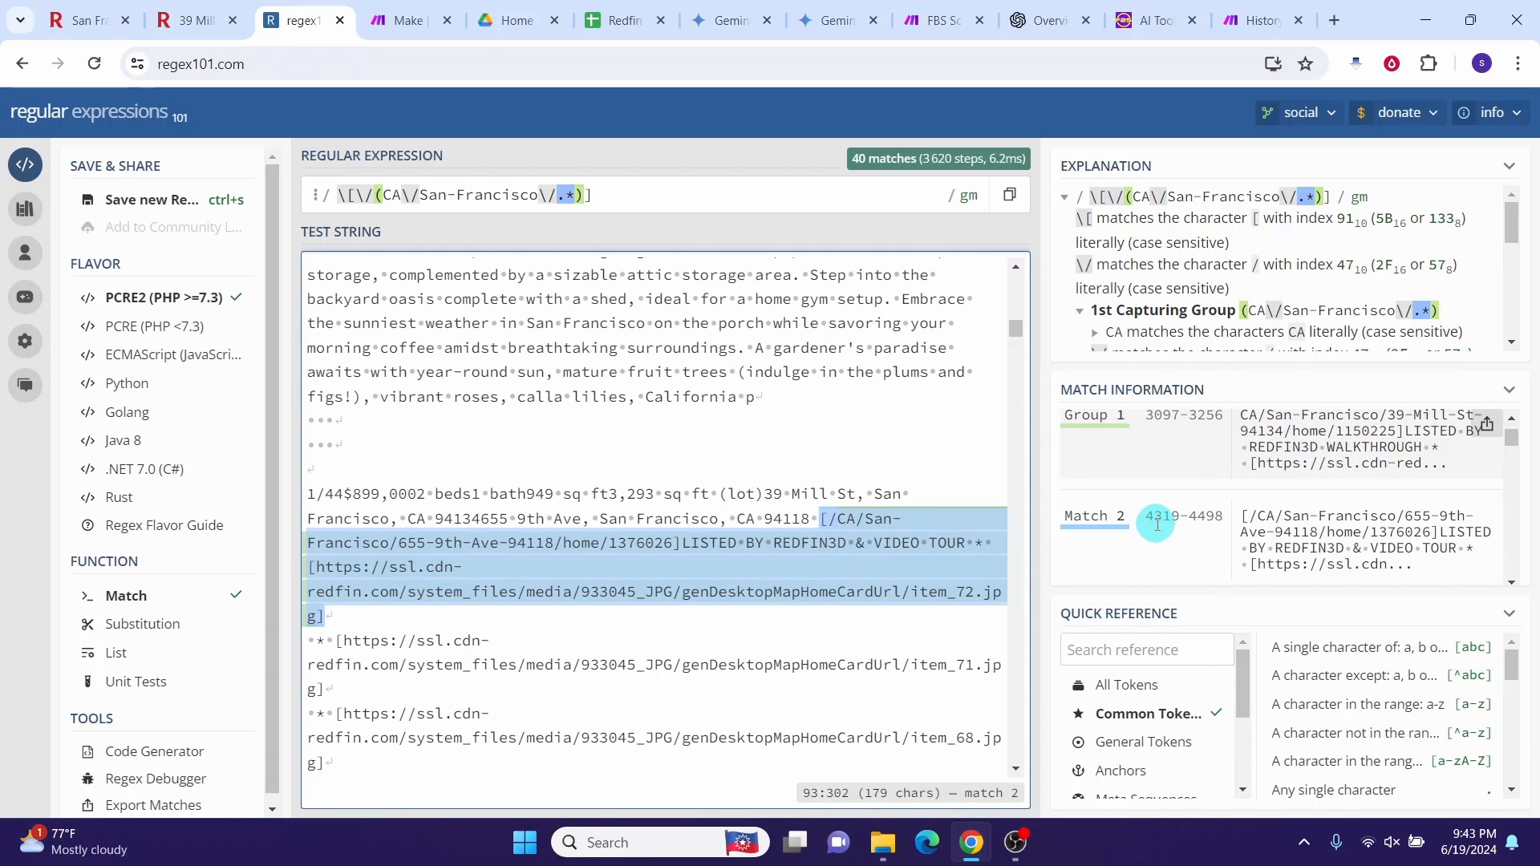
Step: Back in Make, scroll the Extract Individual URLs parser down to its '8. Text' input field
{"action": "left_click", "coordinate": [935, 20]}
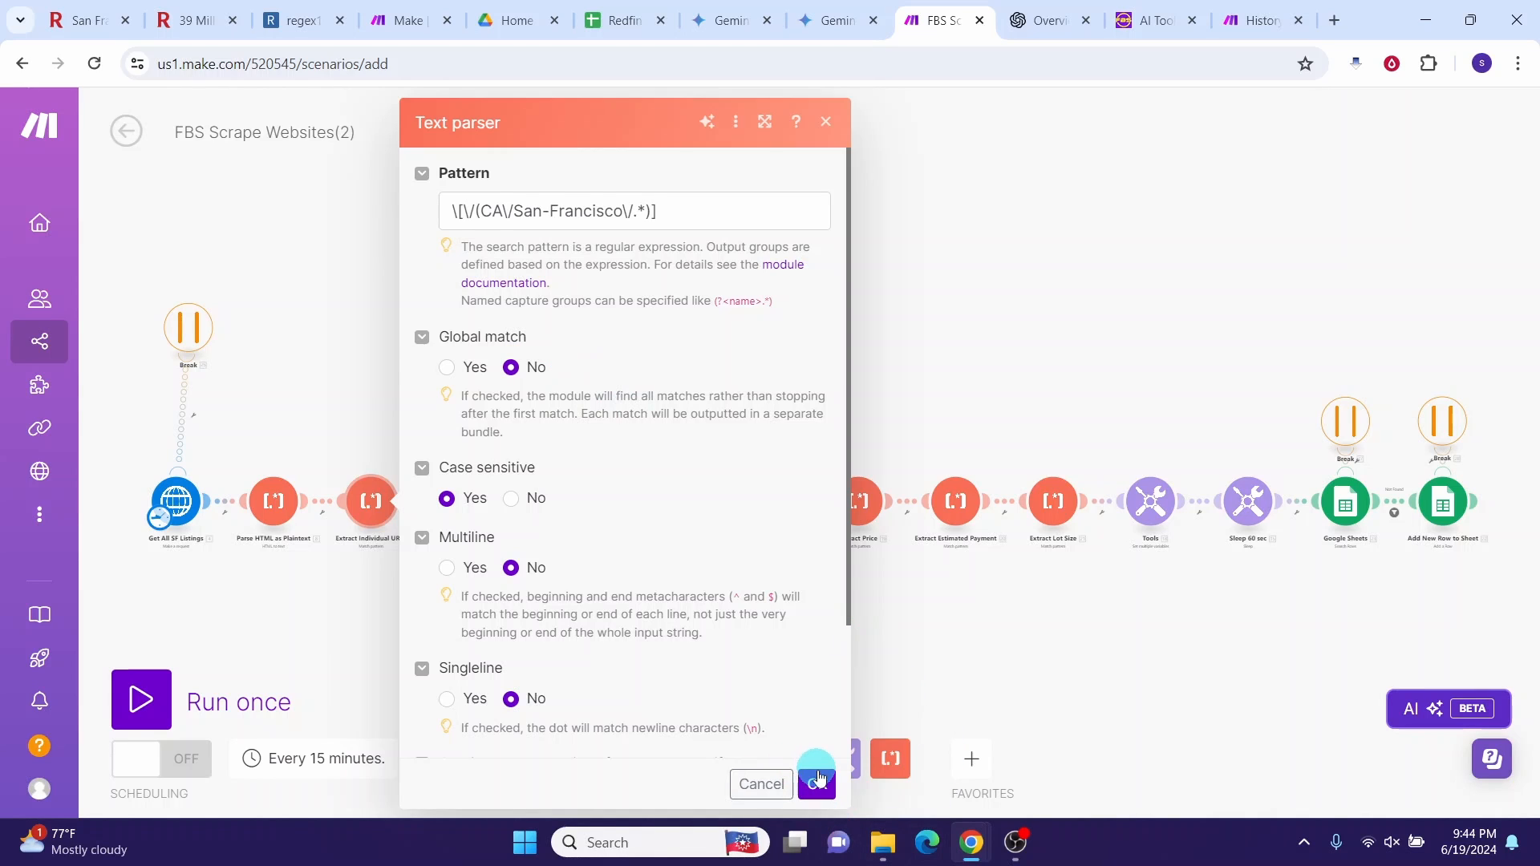
{"action": "scroll", "coordinate": [486, 710], "scroll_direction": "down", "scroll_amount": 2}
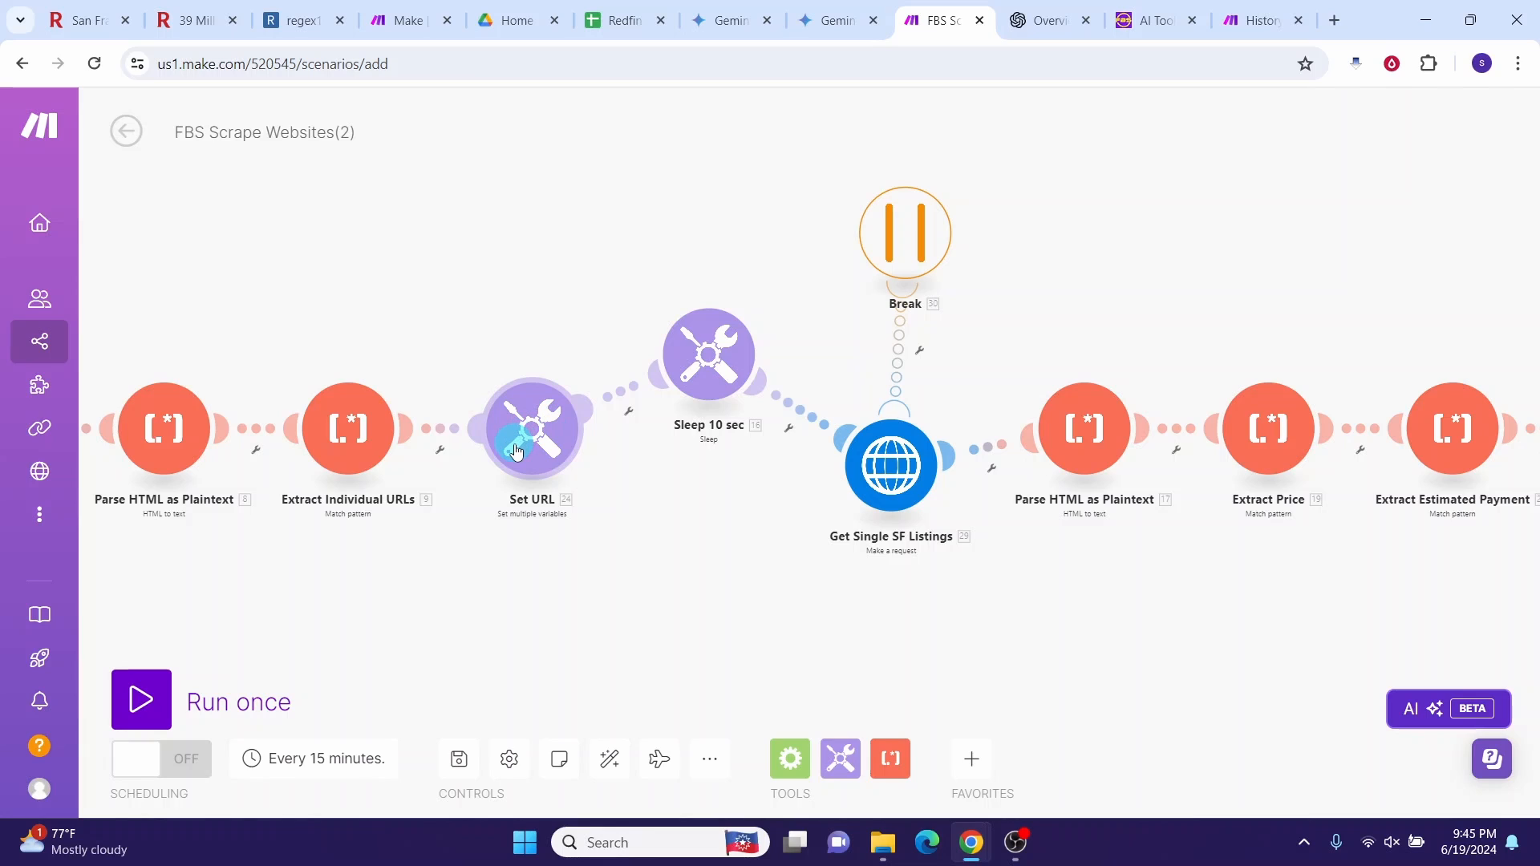
{"action": "left_click", "coordinate": [513, 456]}
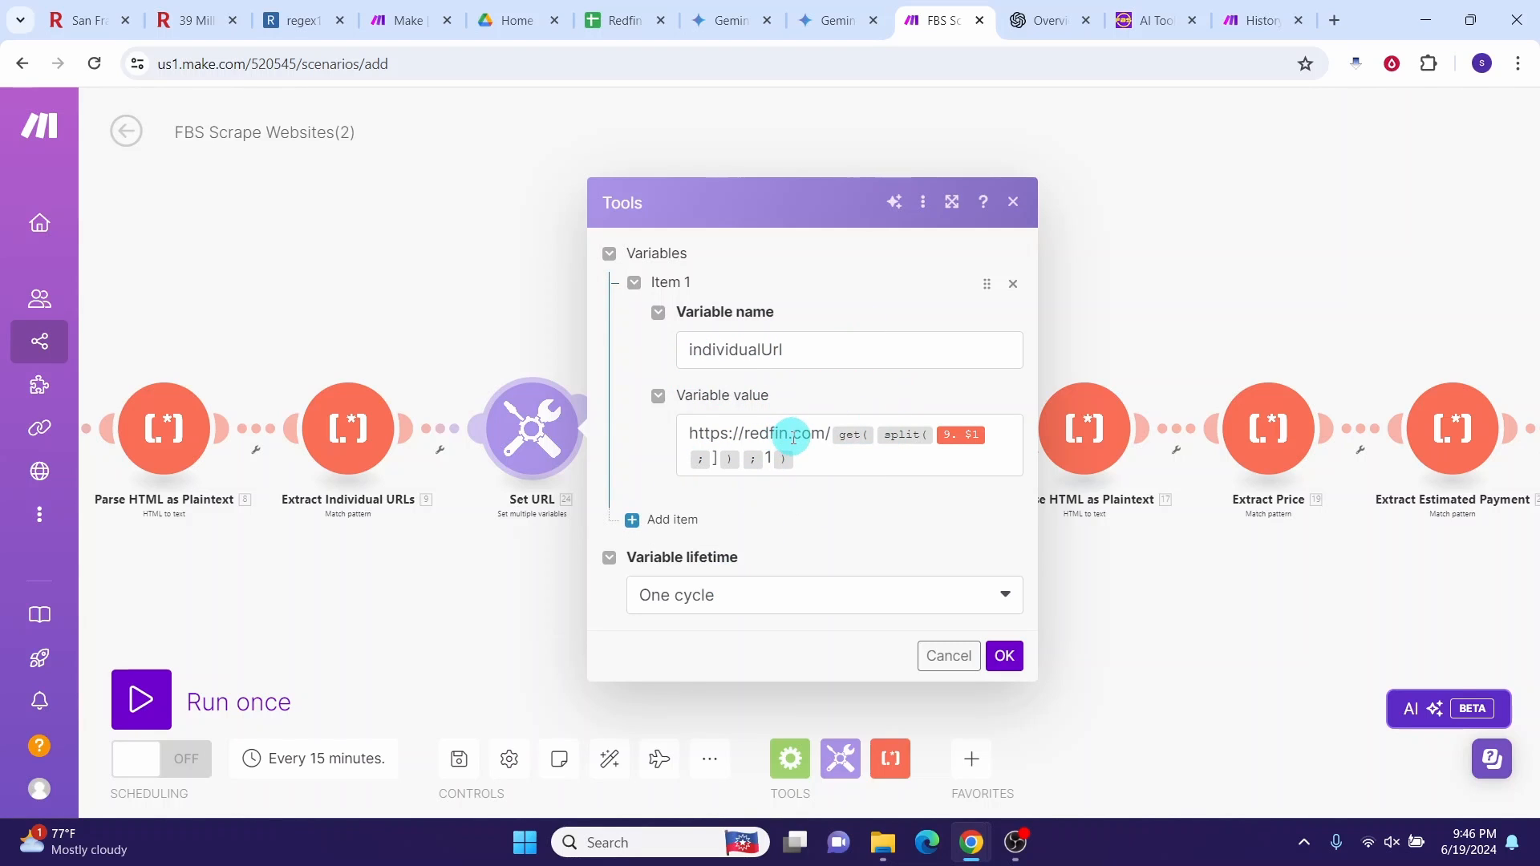
{"action": "left_click", "coordinate": [186, 22]}
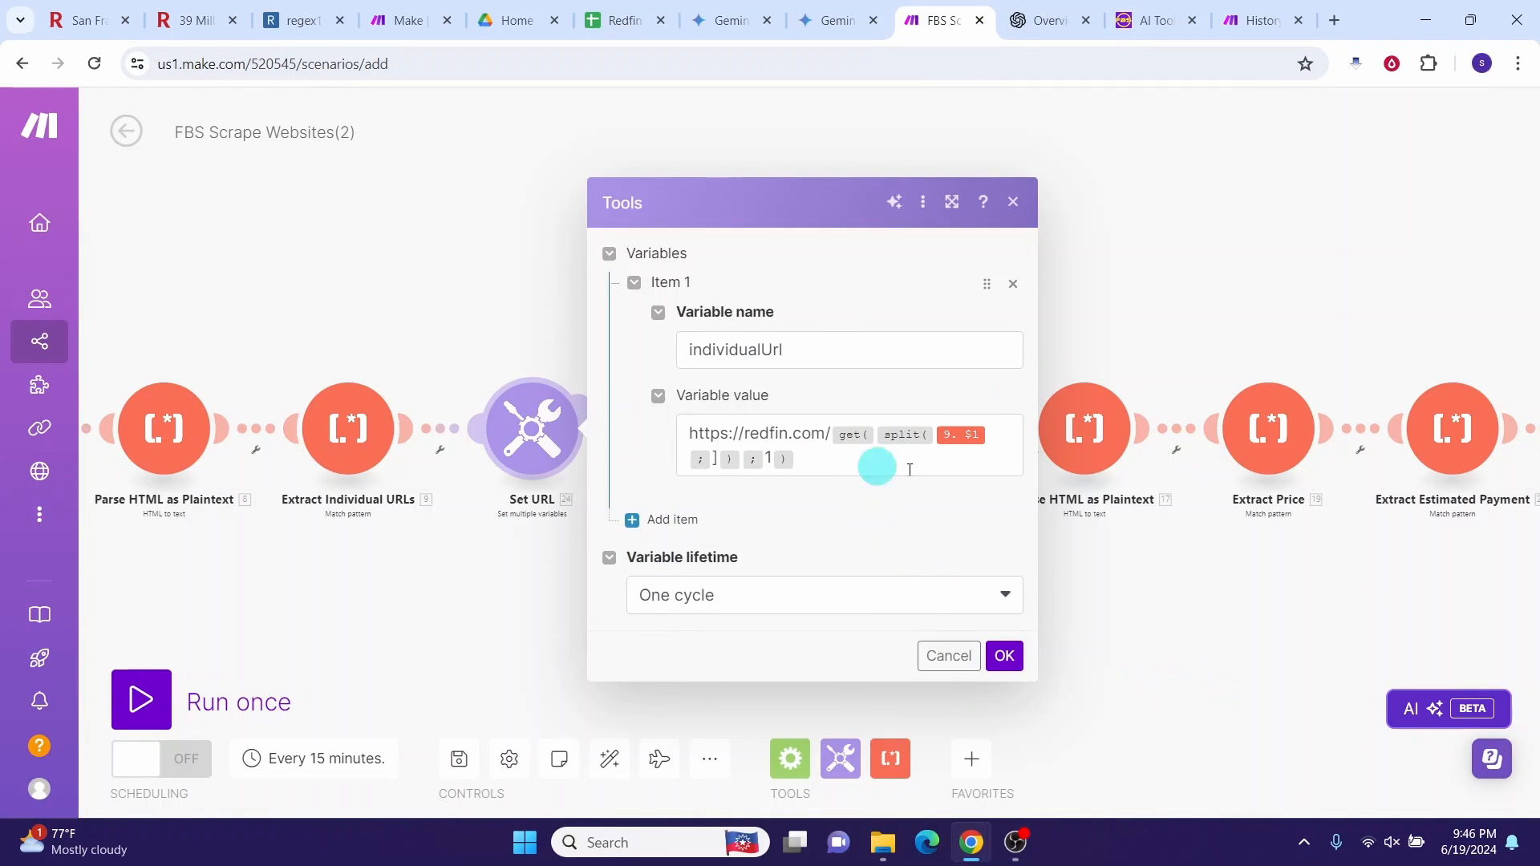
{"action": "left_click", "coordinate": [1004, 655]}
{"action": "left_click", "coordinate": [702, 365]}
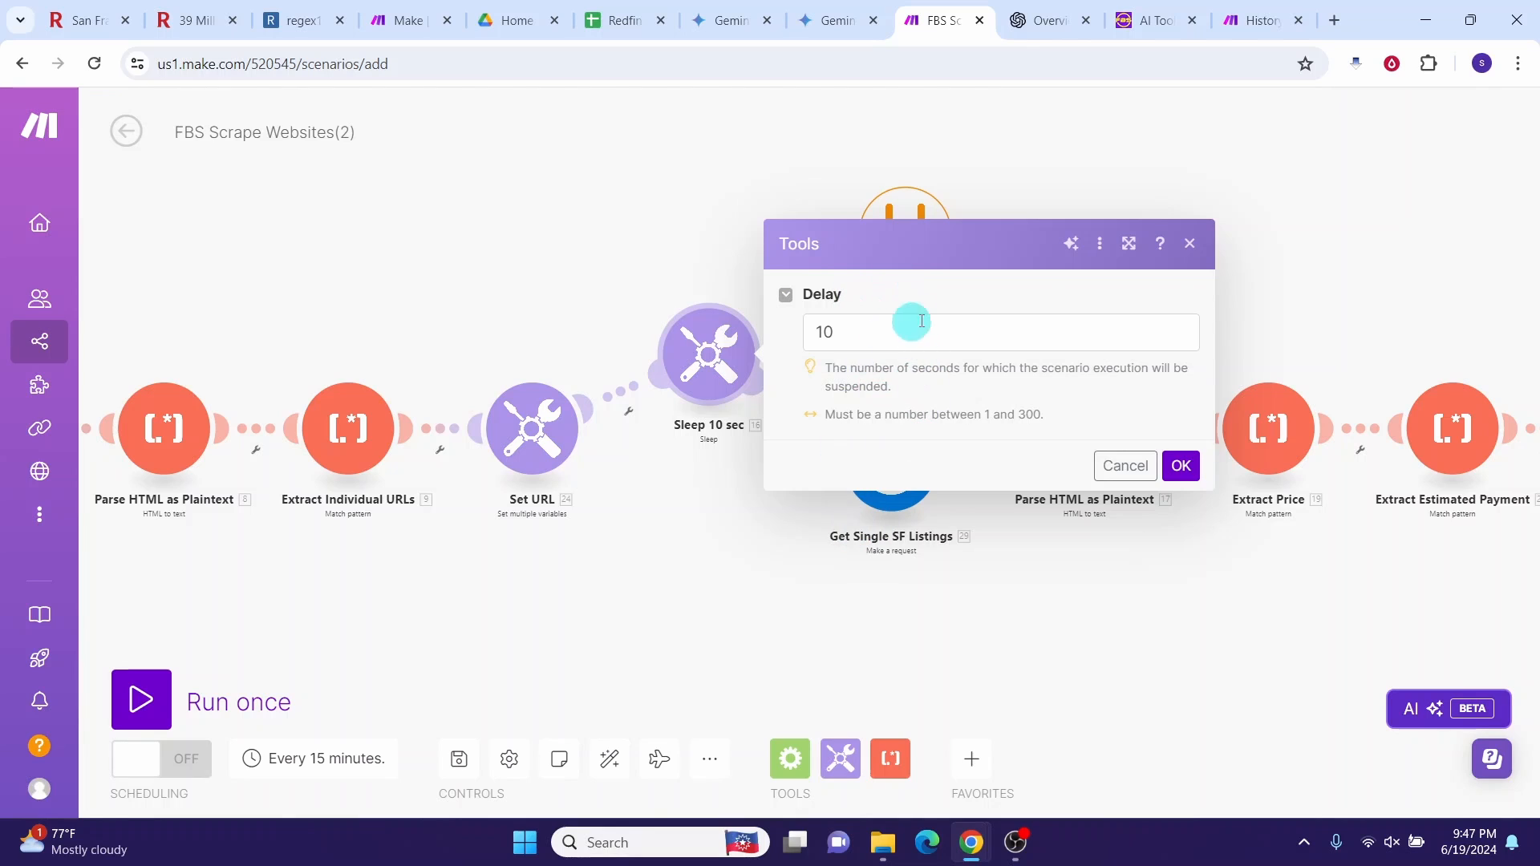
Step: Keep the 10-second delay and open the Get Single SF Listings HTTP request settings
{"action": "left_click", "coordinate": [1189, 243]}
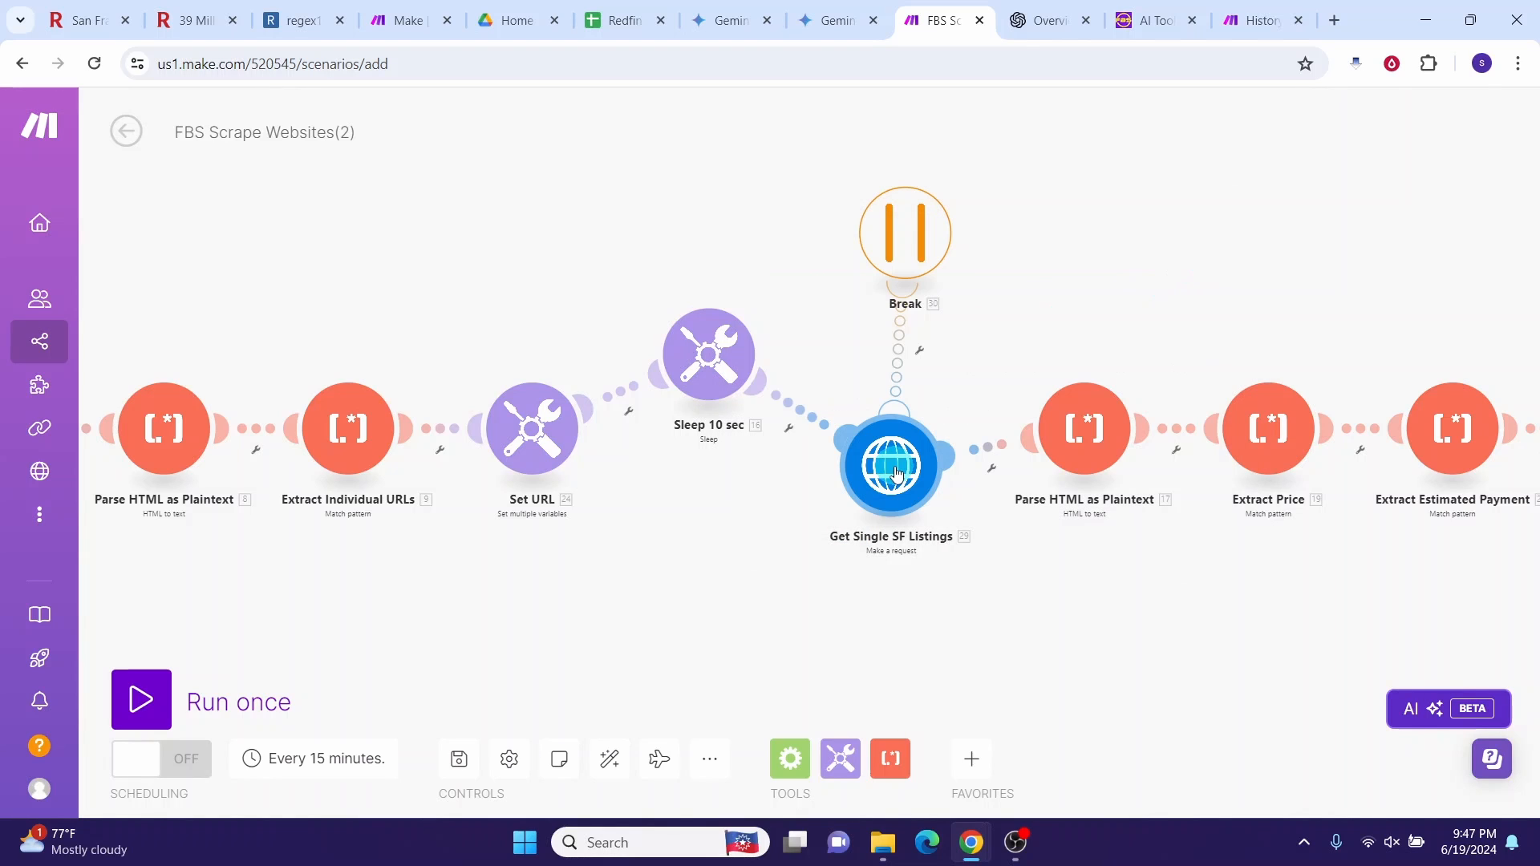
{"action": "left_click", "coordinate": [896, 474]}
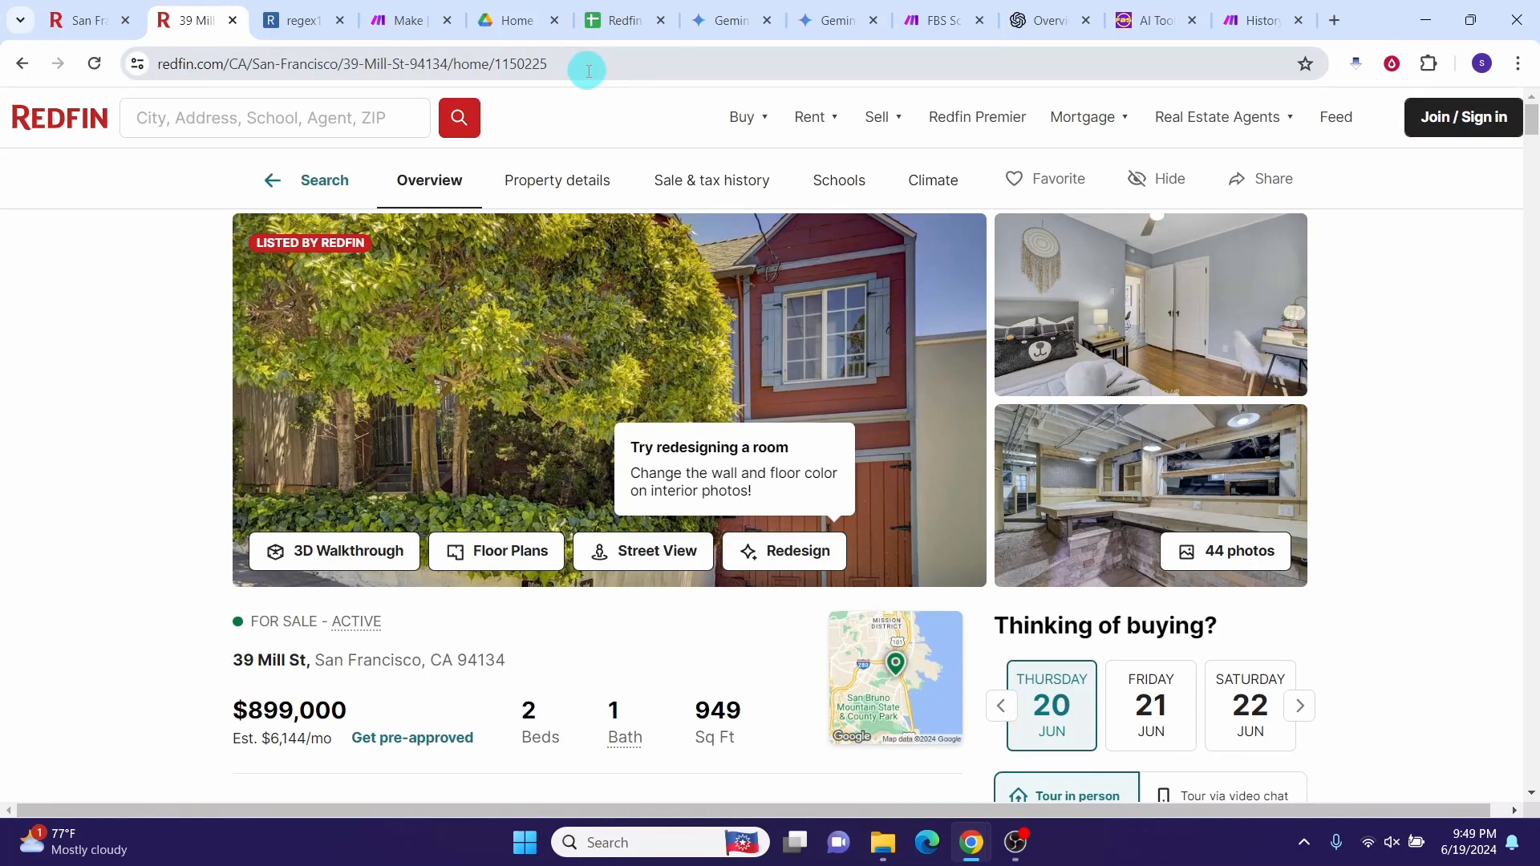
{"action": "left_click", "coordinate": [588, 70]}
{"action": "key", "text": "ctrl+c"}
{"action": "key", "text": "ctrl+t"}
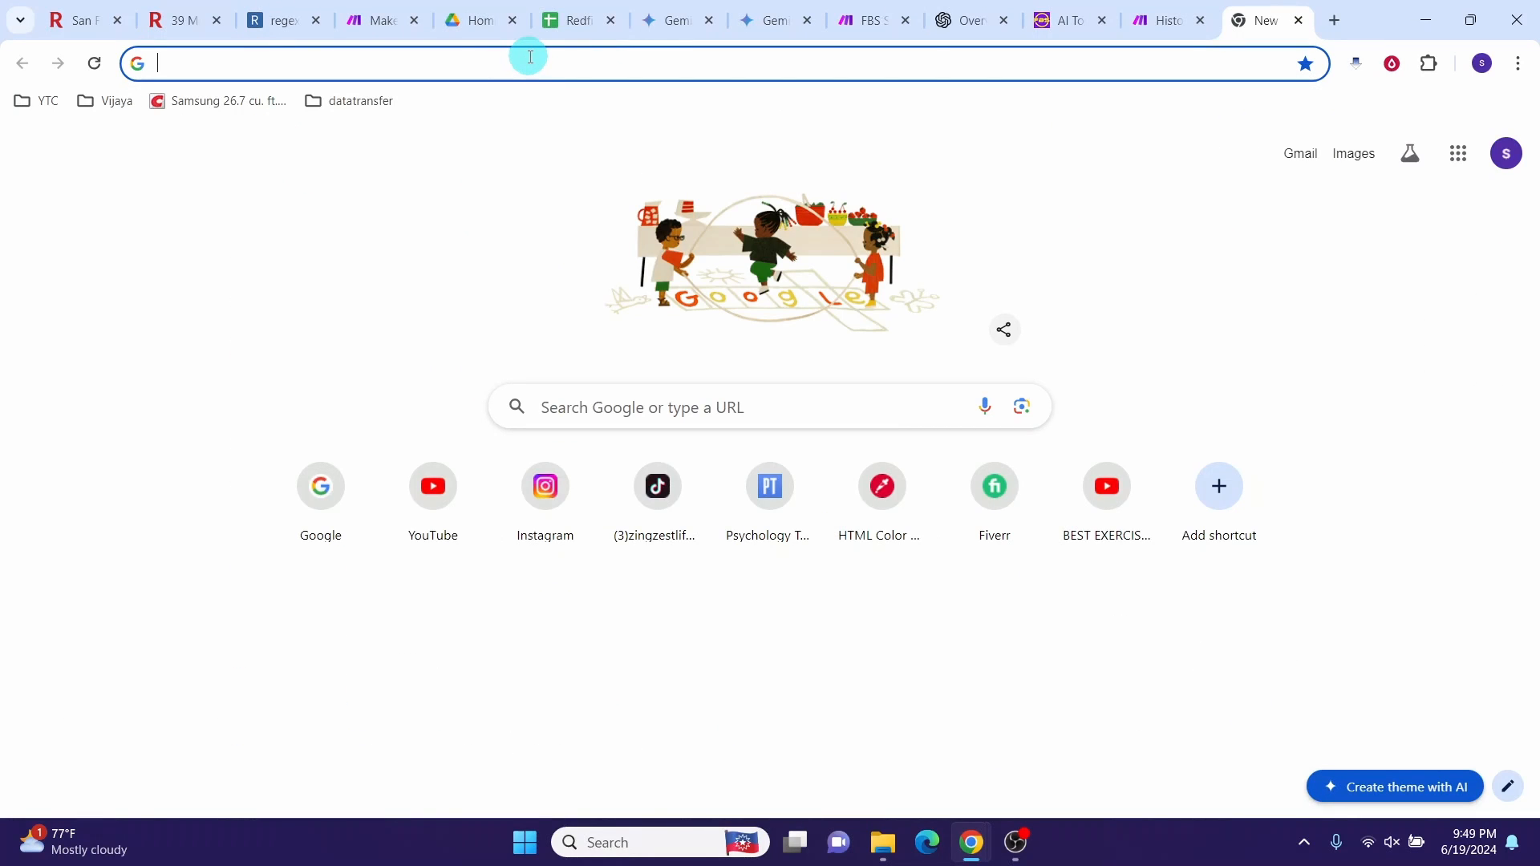
{"action": "key", "text": "ctrl+v"}
{"action": "key", "text": "Return"}
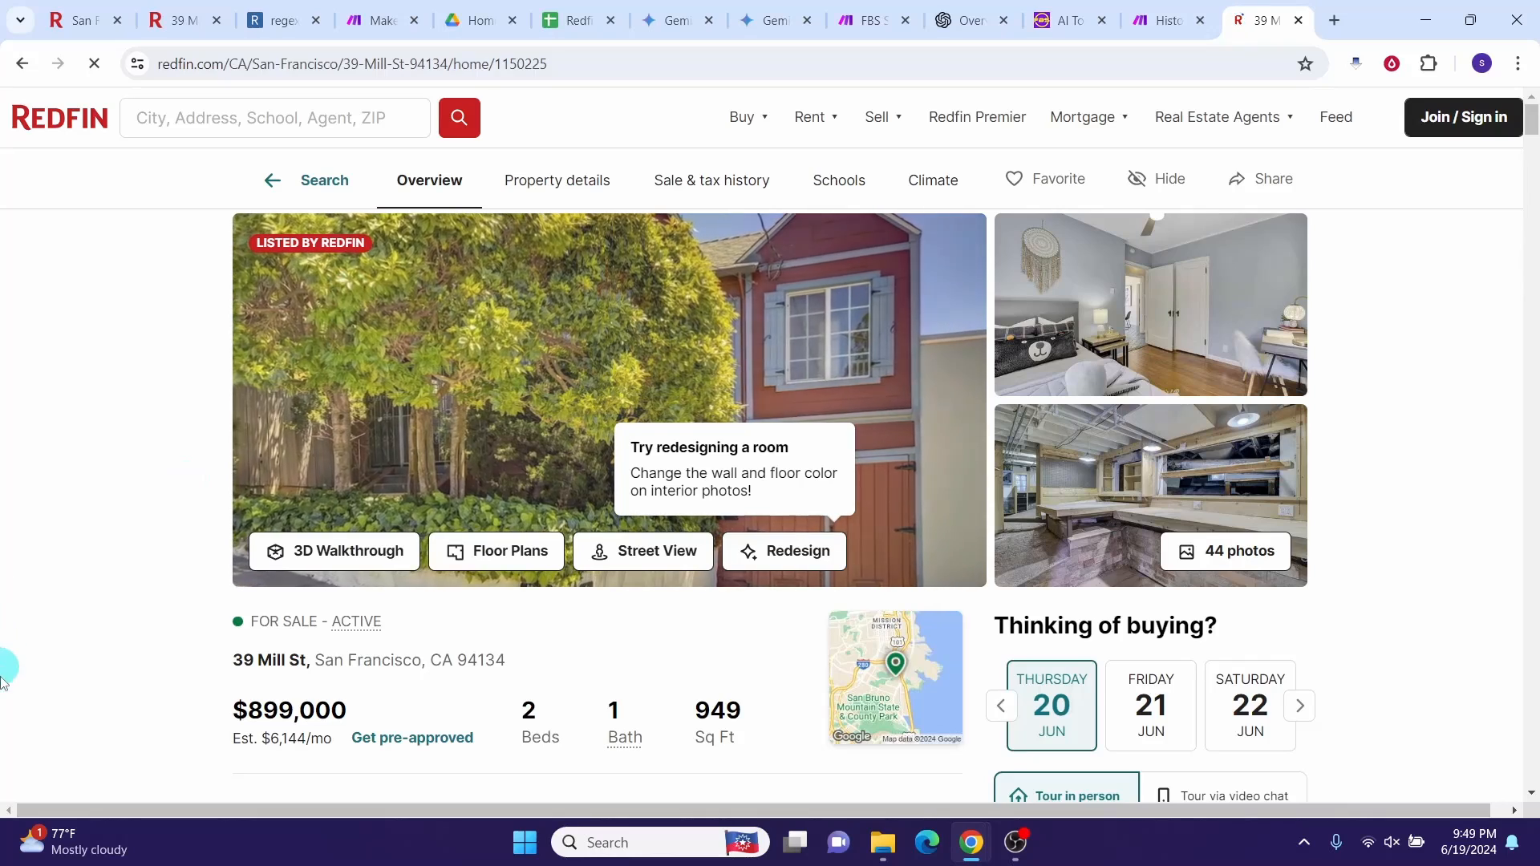
Step: In DevTools Network, reload the listing and show the 1150225 document request headers
{"action": "right_click", "coordinate": [628, 661]}
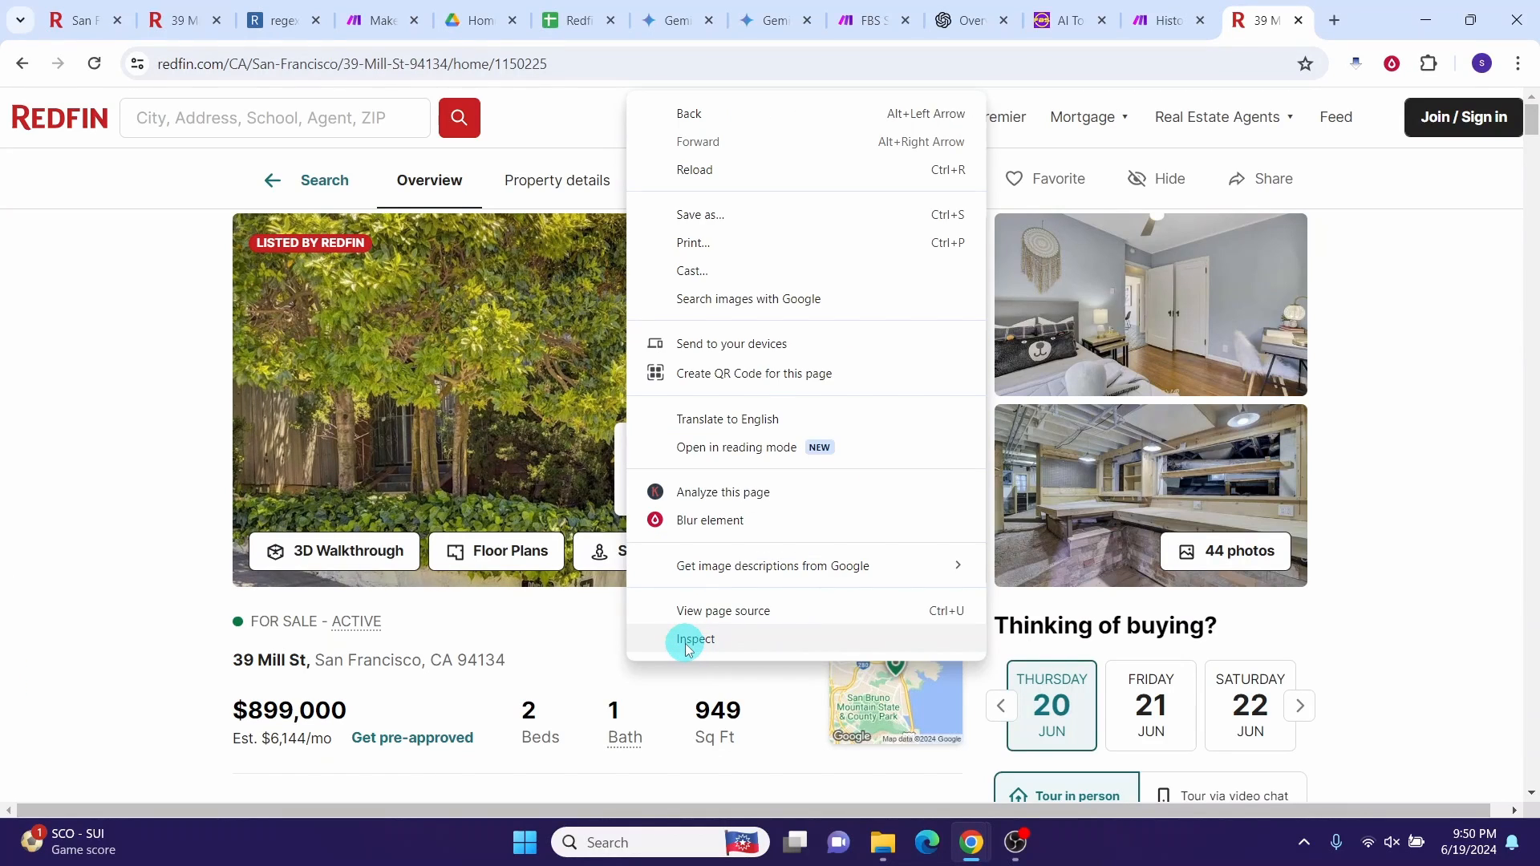
{"action": "left_click", "coordinate": [684, 645]}
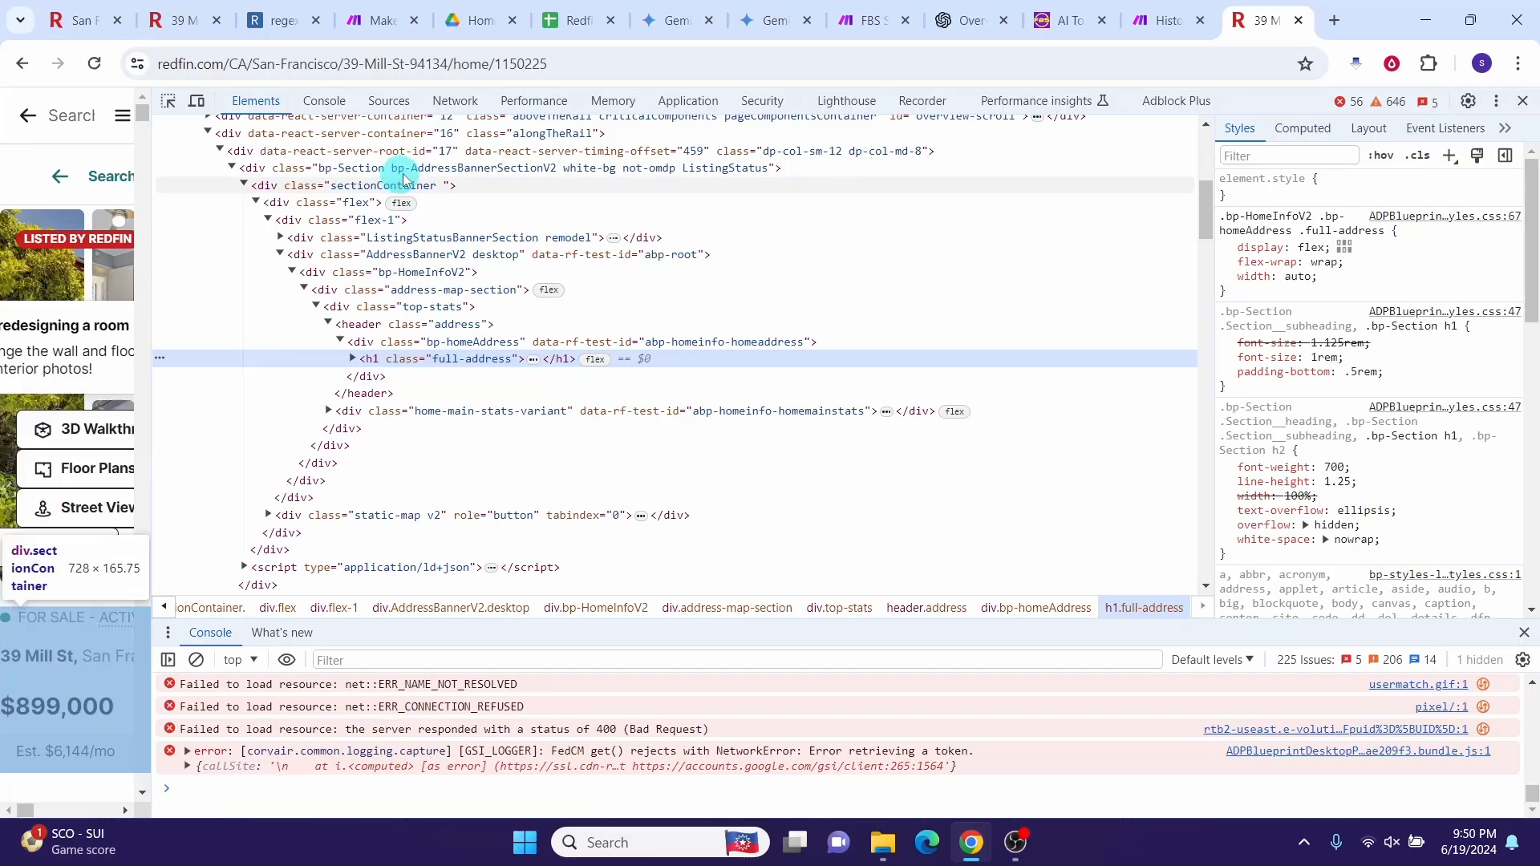
{"action": "left_click", "coordinate": [451, 104]}
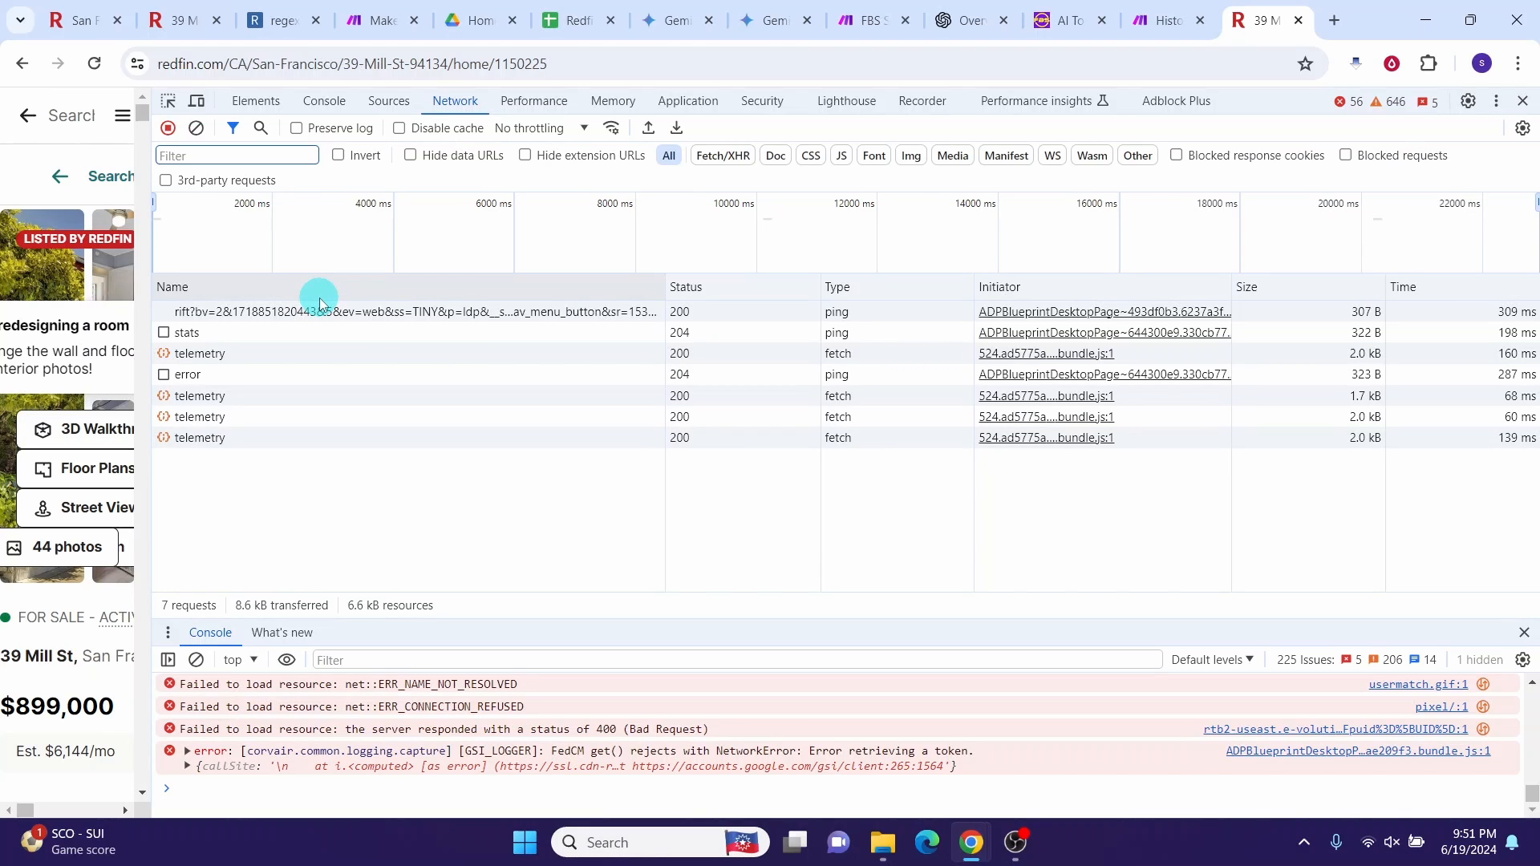
{"action": "left_click", "coordinate": [580, 64]}
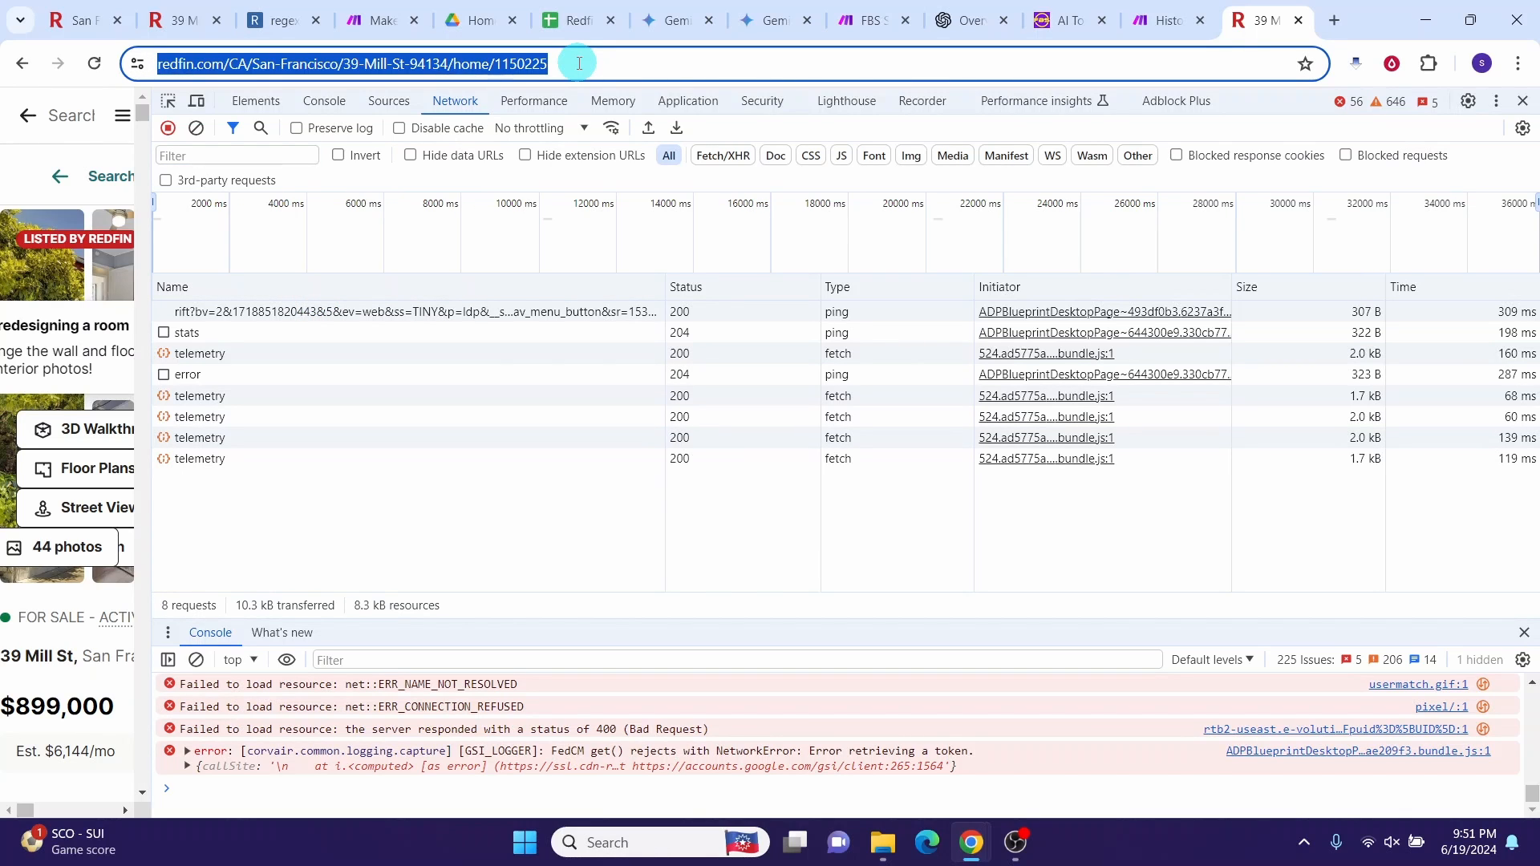
{"action": "key", "text": "Return"}
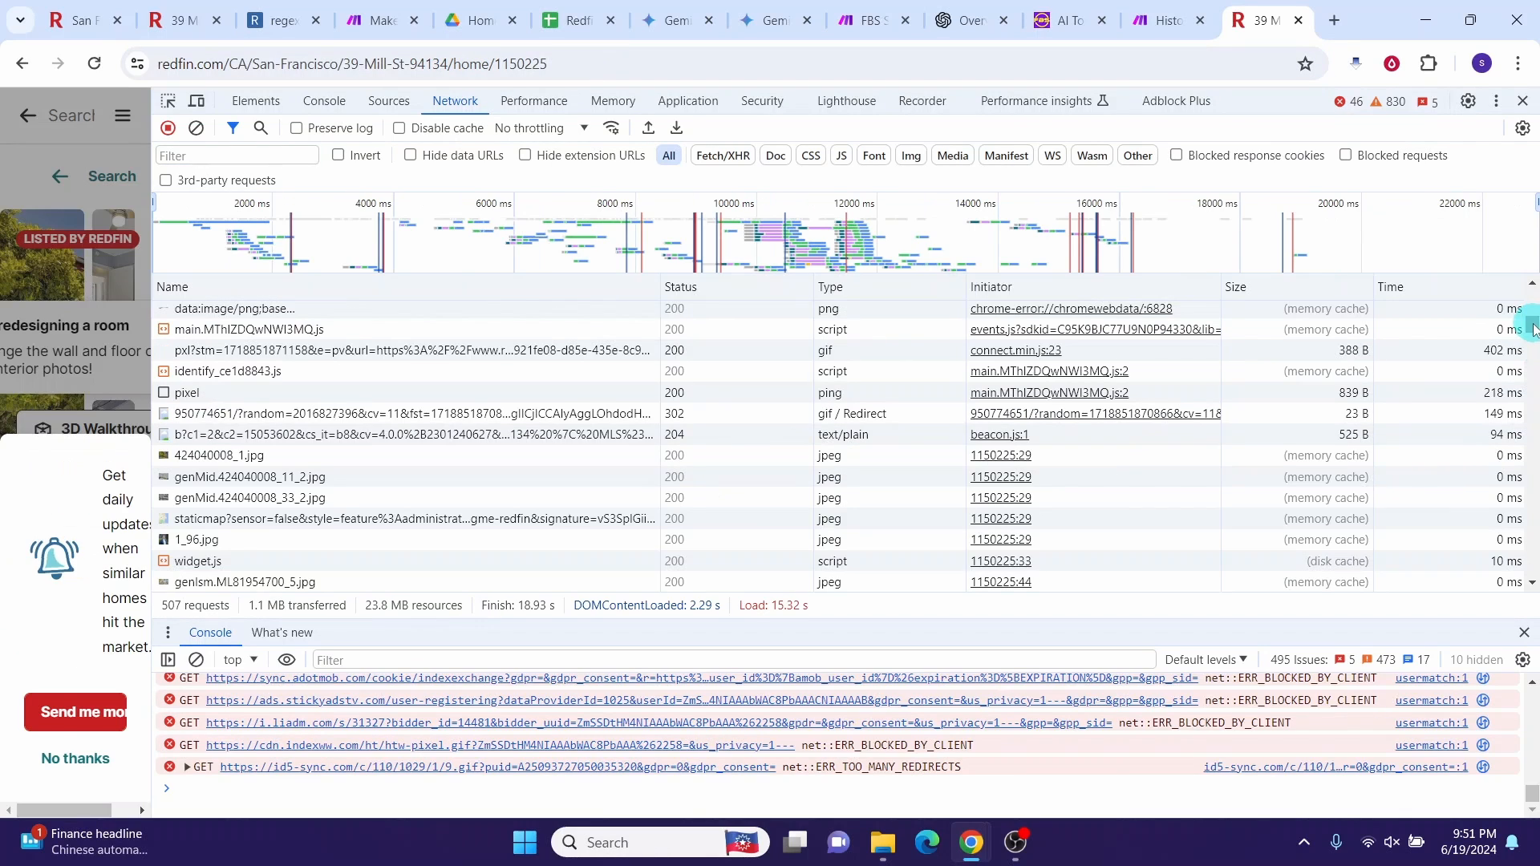
{"action": "left_click_drag", "start_coordinate": [1533, 324], "coordinate": [1538, 282]}
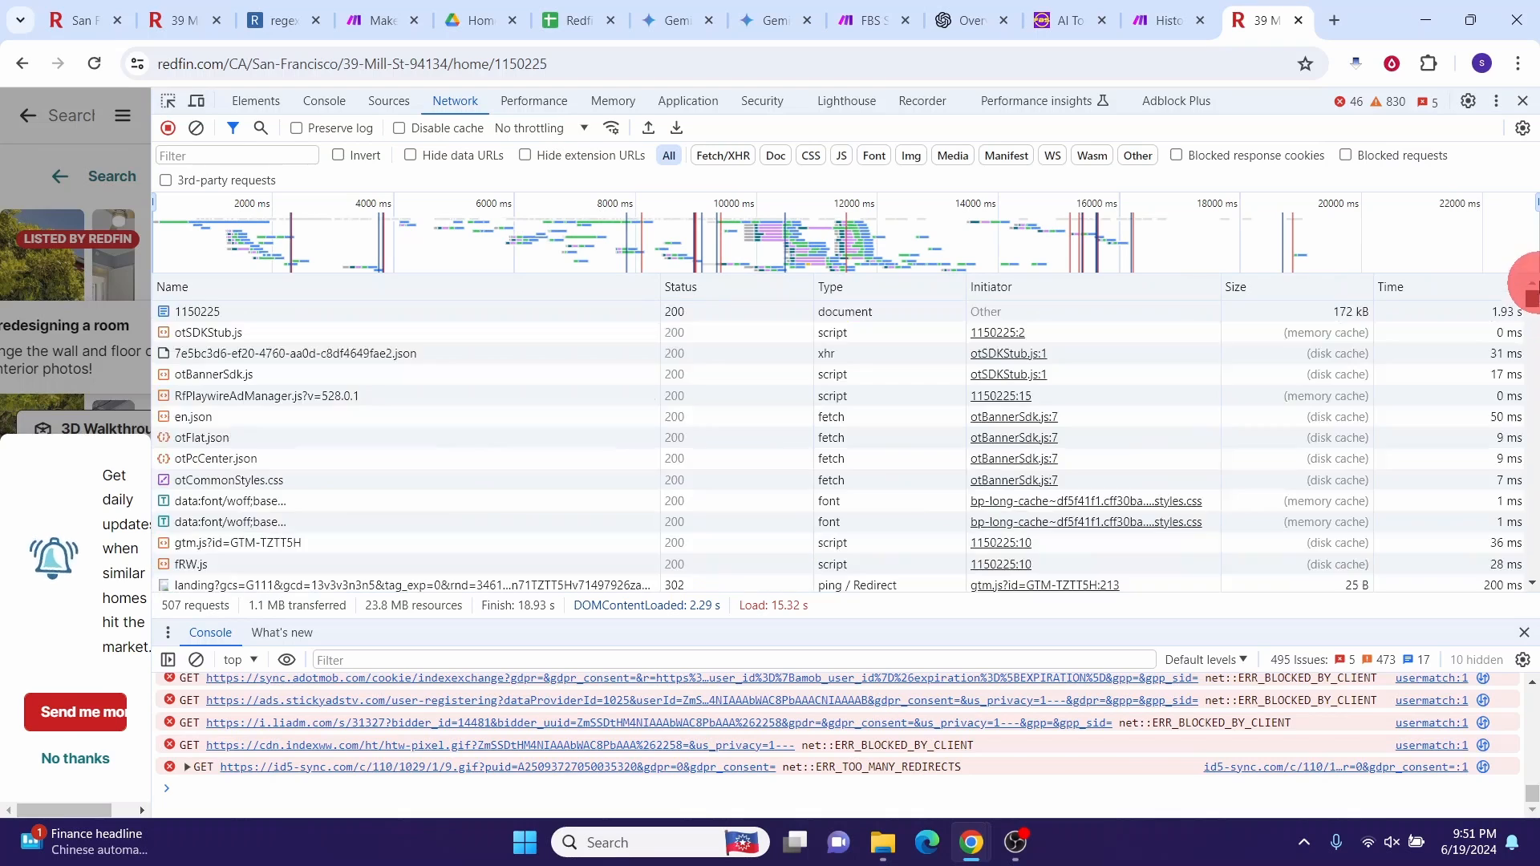
{"action": "left_click", "coordinate": [193, 313]}
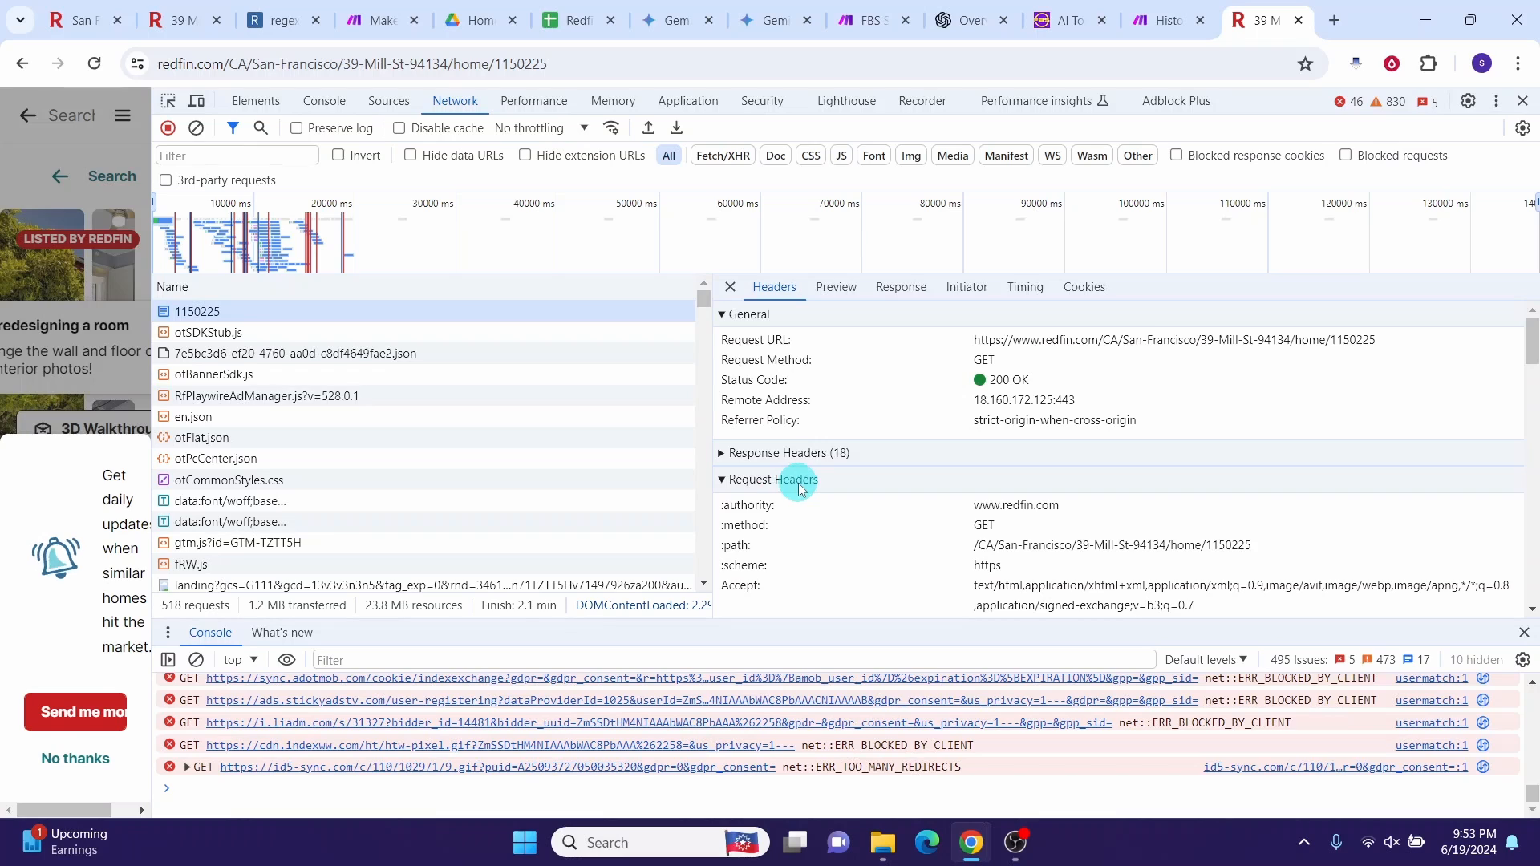
Step: Read the 1150225 request headers, including Cookie and Cache-Control, then return to Make
{"action": "scroll", "coordinate": [800, 543], "scroll_direction": "down", "scroll_amount": 1}
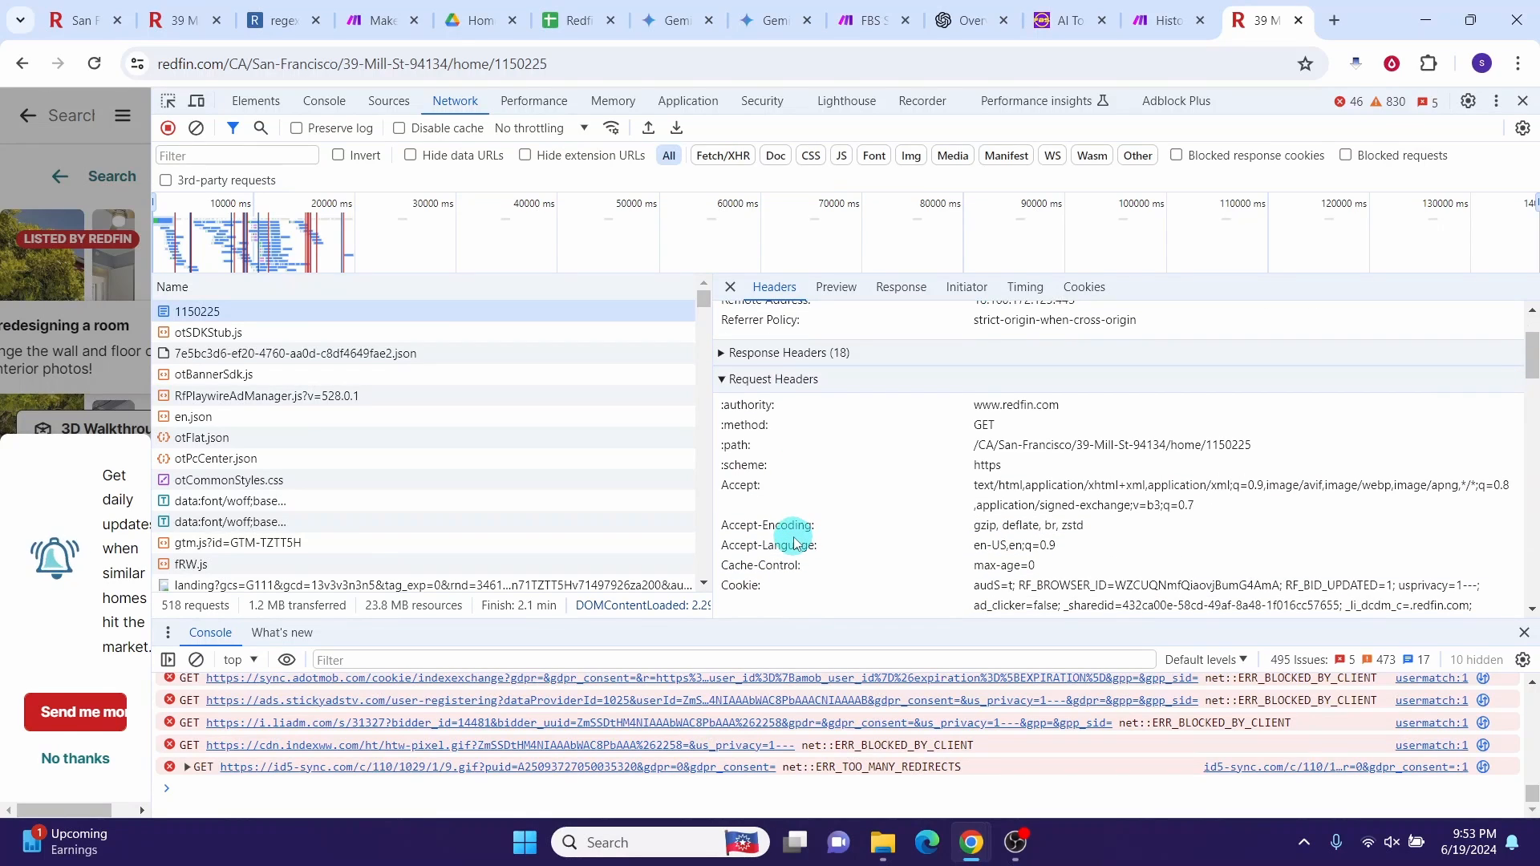
{"action": "scroll", "coordinate": [795, 543], "scroll_direction": "down", "scroll_amount": 1}
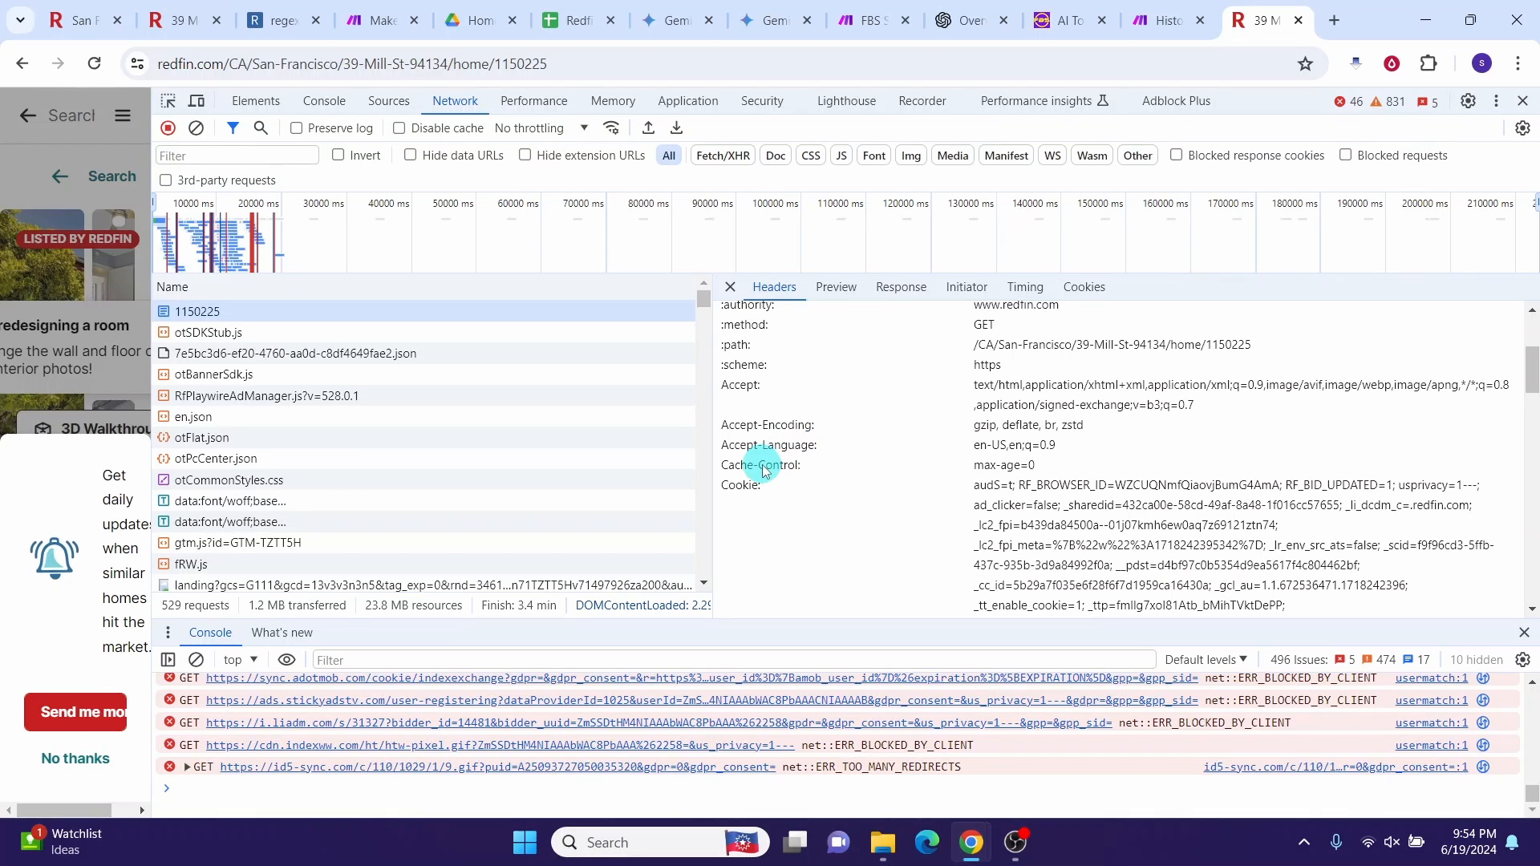
{"action": "scroll", "coordinate": [772, 562], "scroll_direction": "down", "scroll_amount": 5}
{"action": "scroll", "coordinate": [774, 586], "scroll_direction": "up", "scroll_amount": 8}
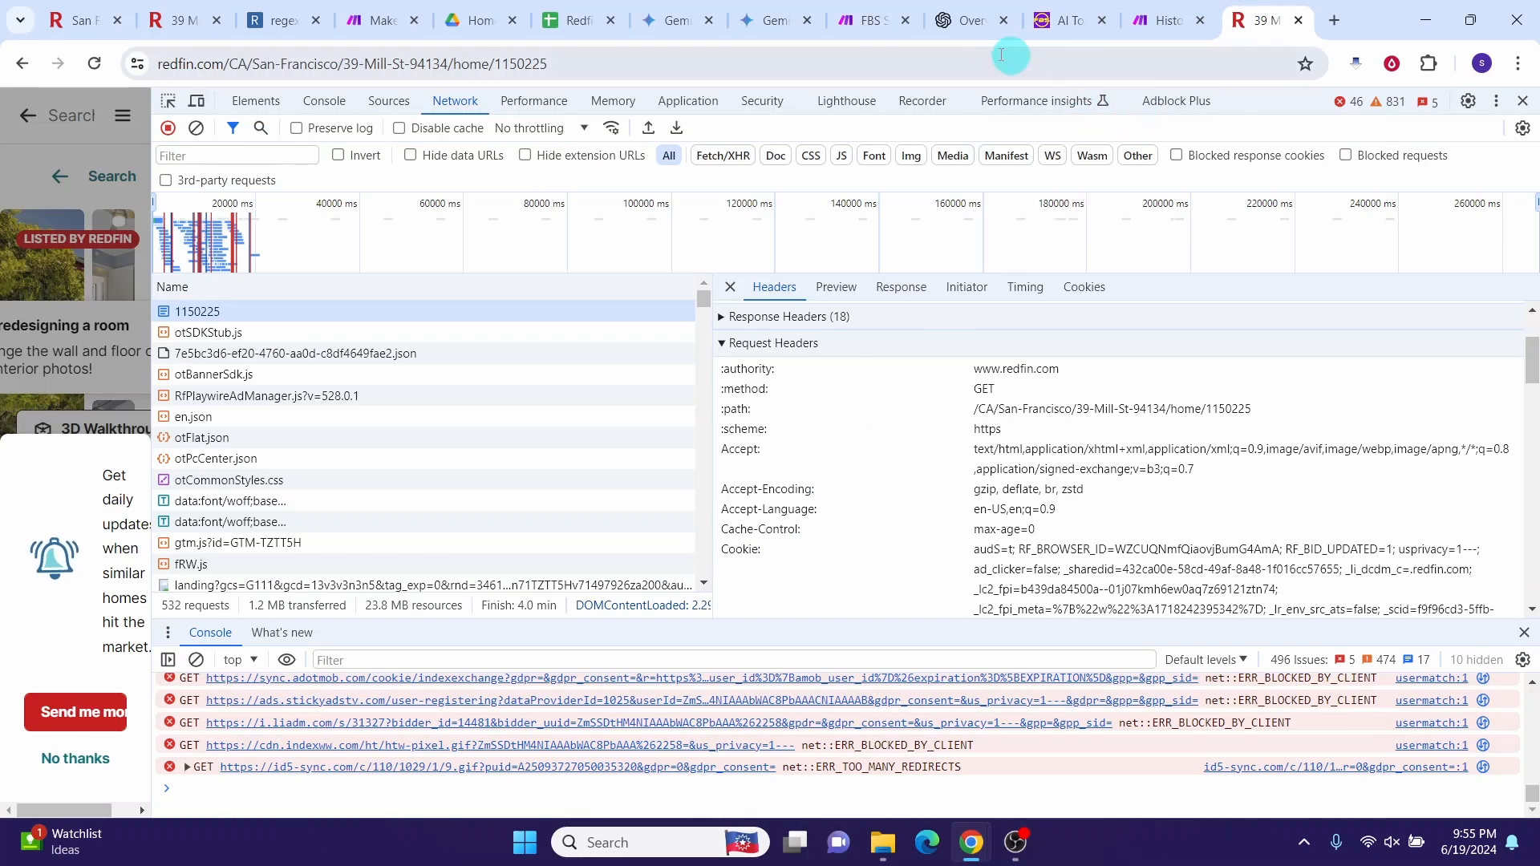
{"action": "left_click", "coordinate": [852, 25]}
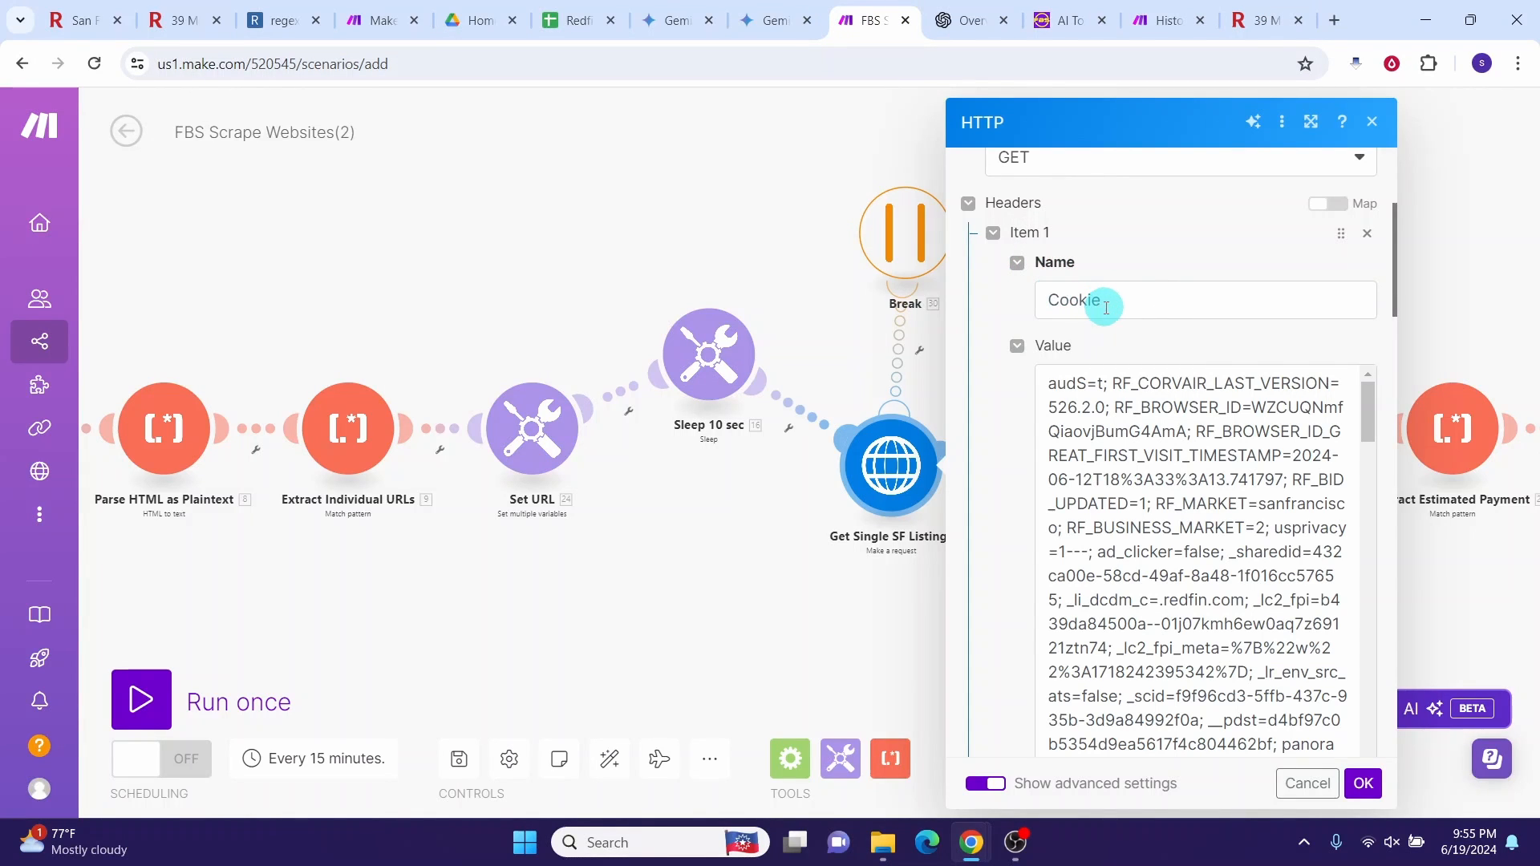
{"action": "left_click", "coordinate": [1257, 28]}
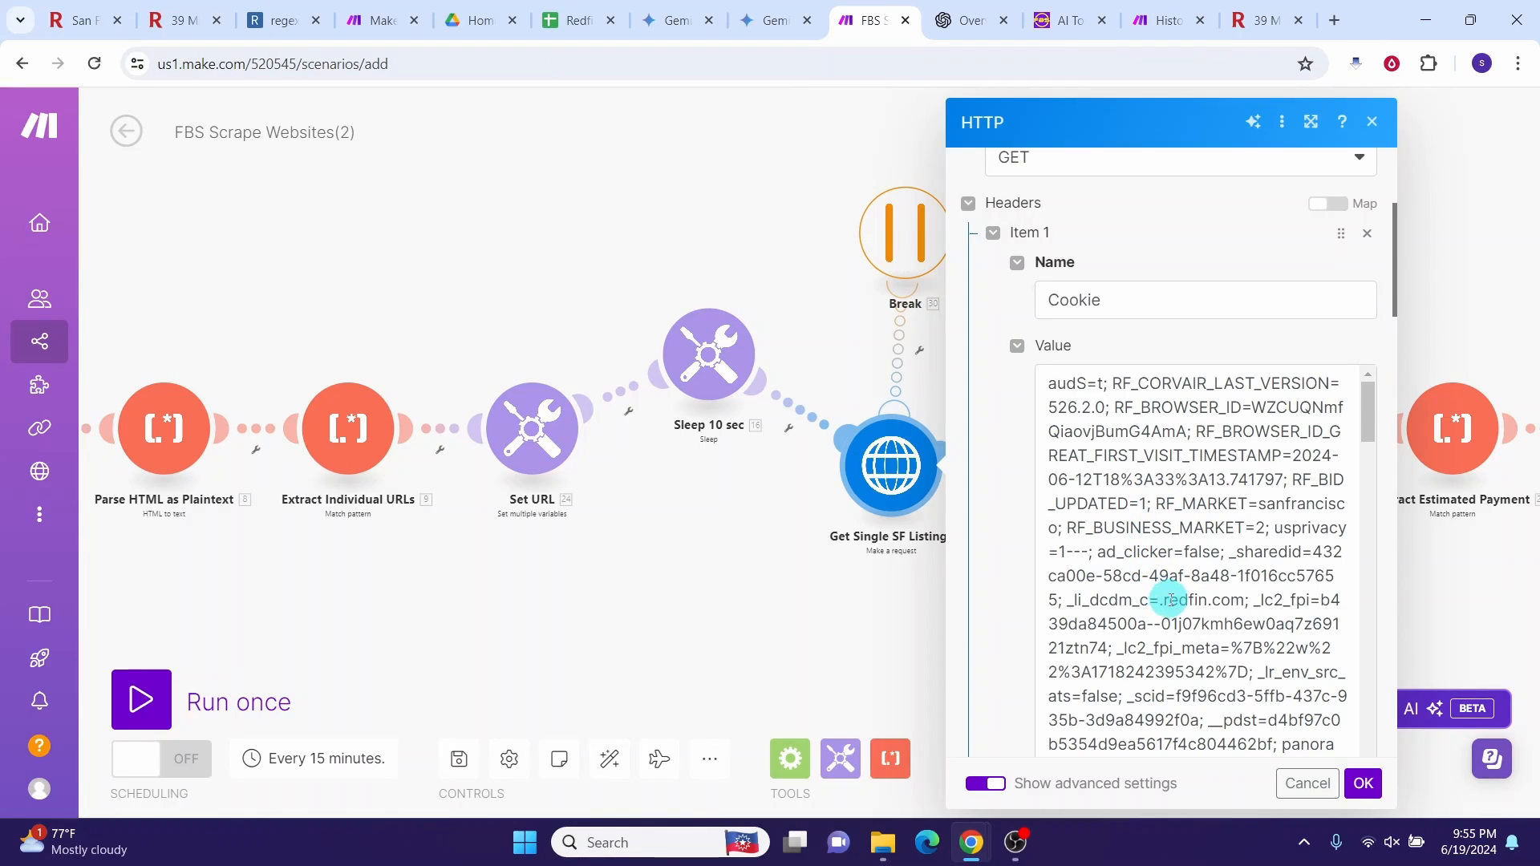
{"action": "scroll", "coordinate": [1401, 306], "scroll_direction": "down", "scroll_amount": 8}
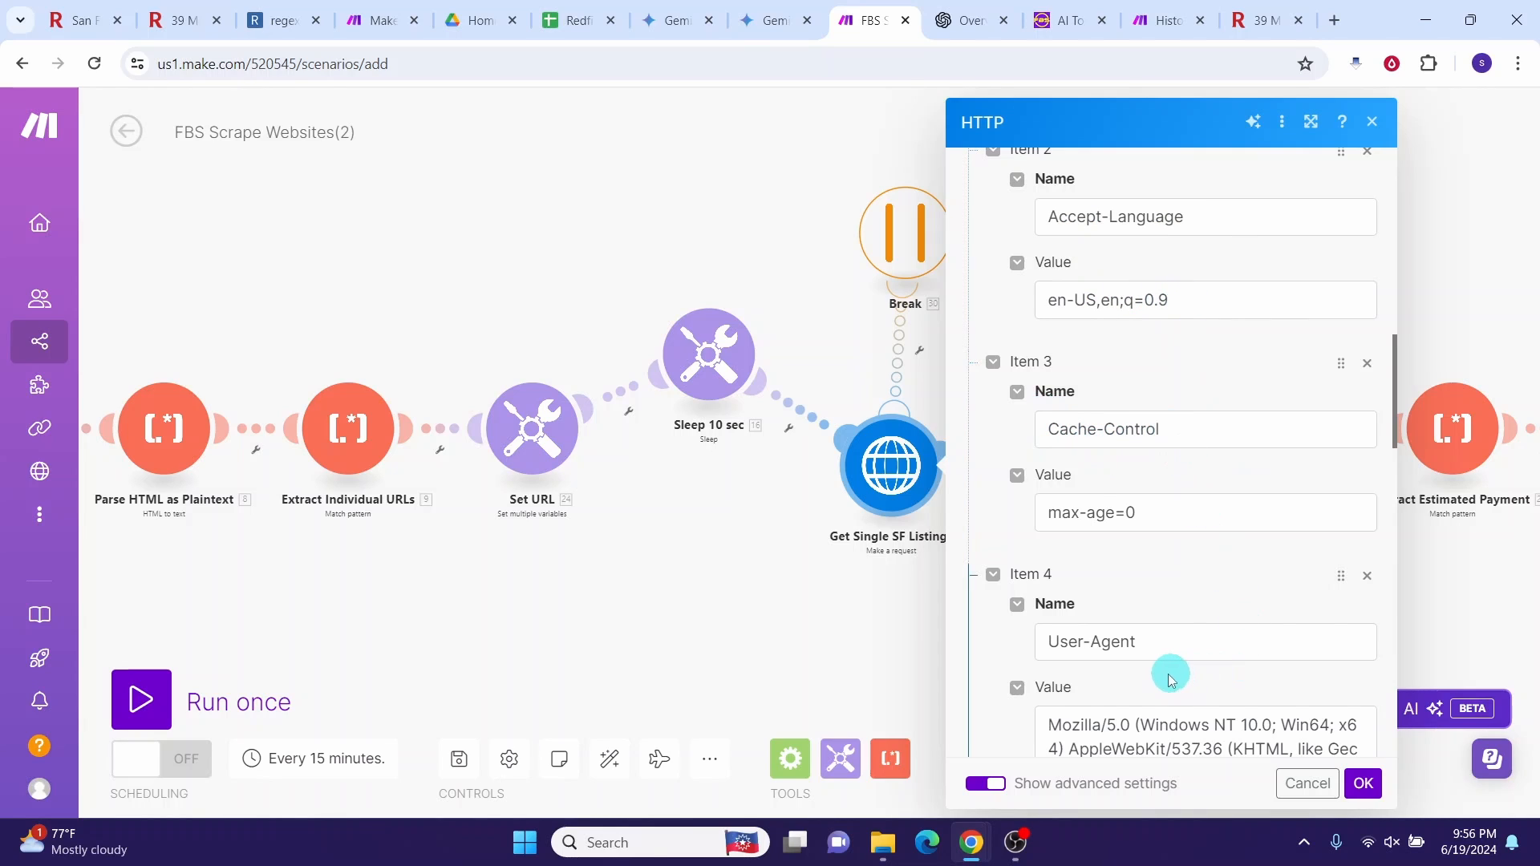
{"action": "scroll", "coordinate": [1169, 639], "scroll_direction": "down", "scroll_amount": 3}
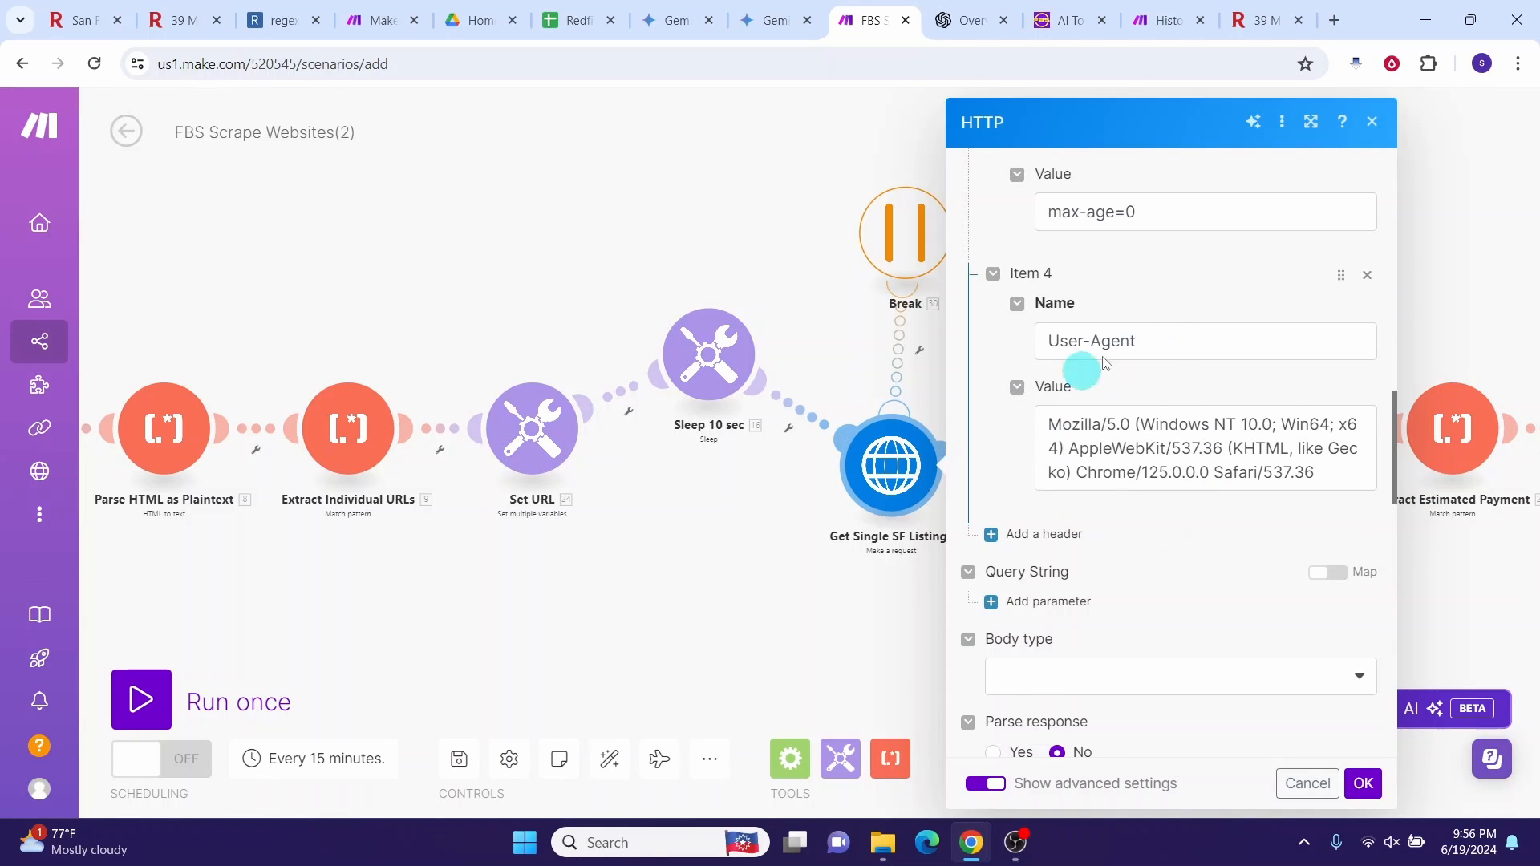
{"action": "left_click", "coordinate": [1256, 28]}
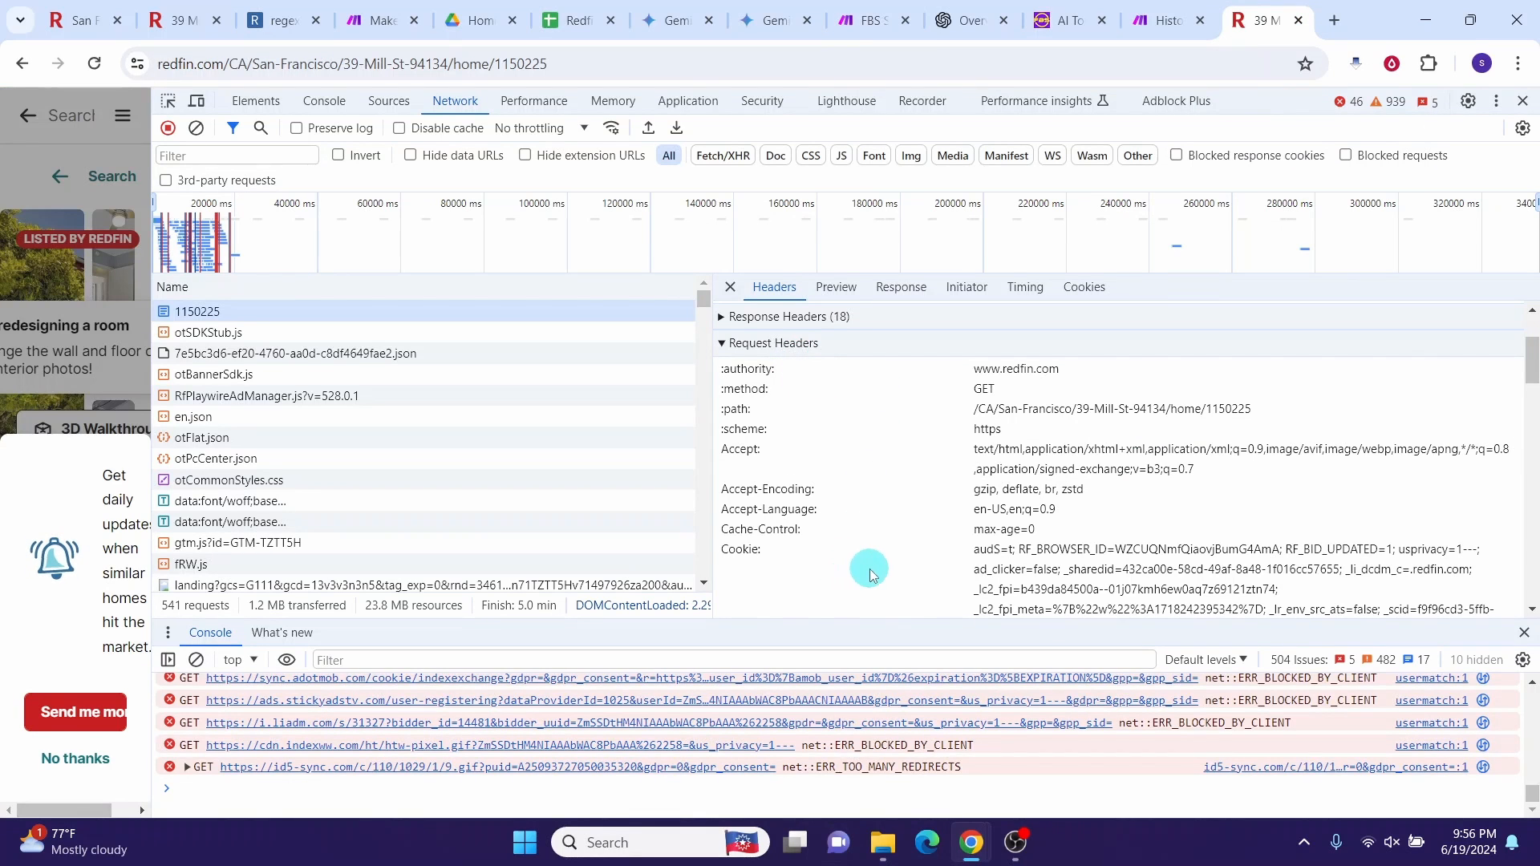
{"action": "left_click", "coordinate": [870, 20]}
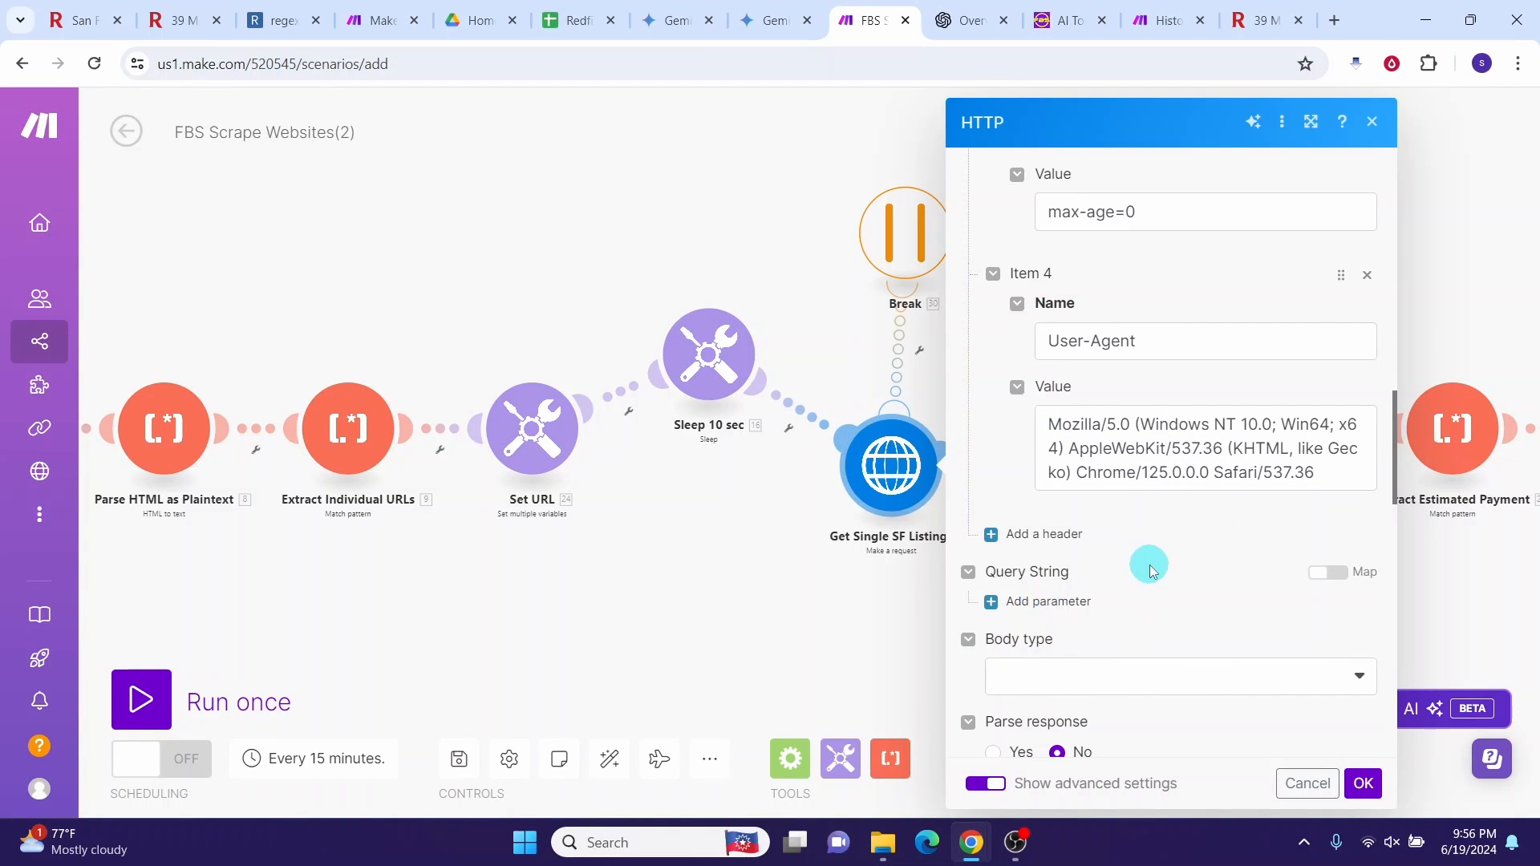
Step: Confirm the HTTP request, check the Parse HTML as Plaintext input, and open Extract Price's regex pattern
{"action": "left_click", "coordinate": [1363, 785]}
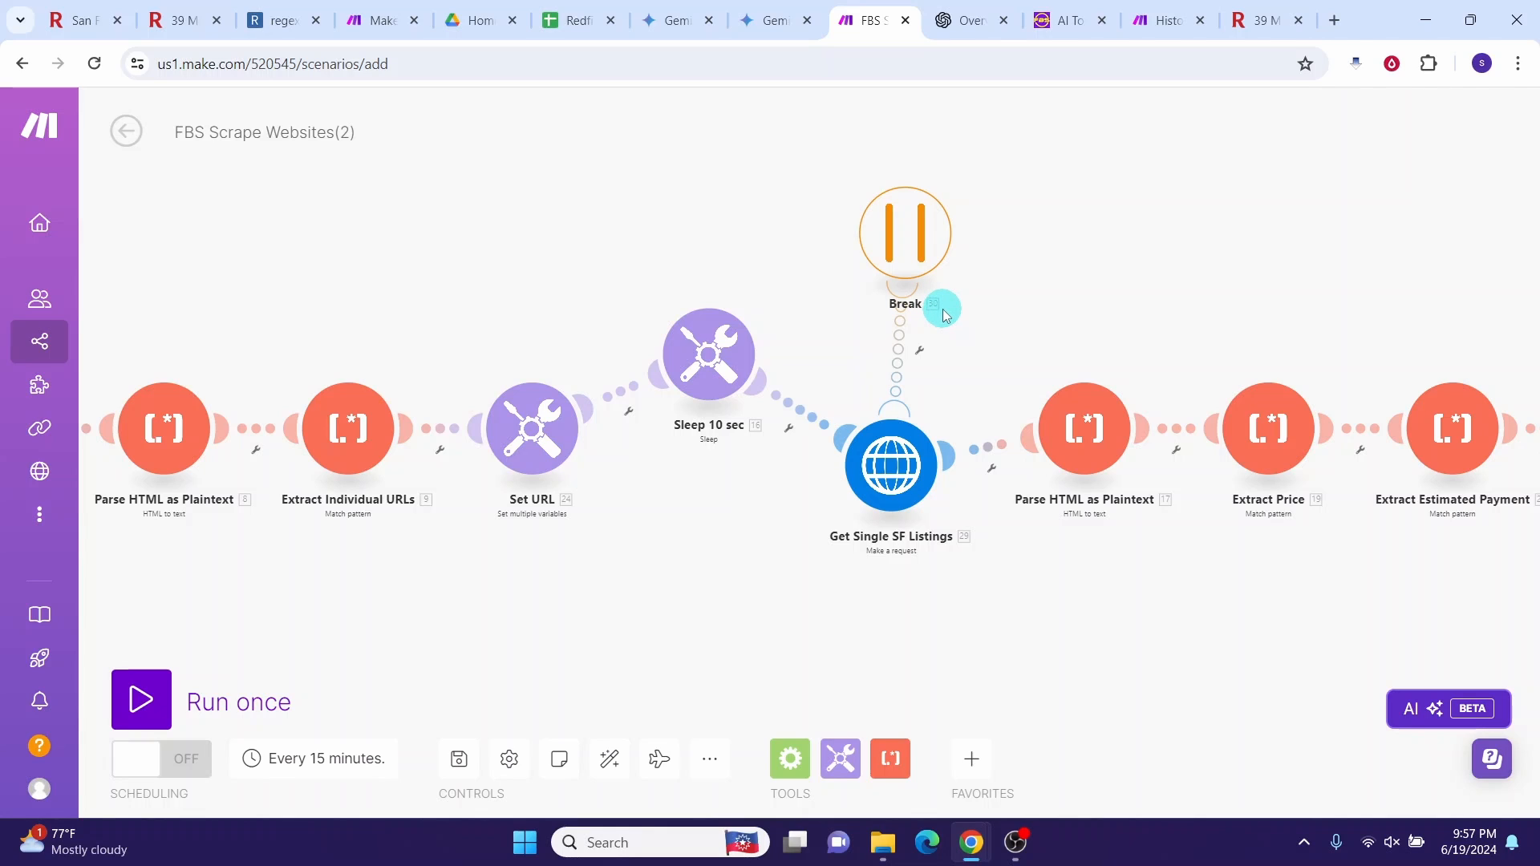
{"action": "scroll", "coordinate": [1059, 456], "scroll_direction": "up", "scroll_amount": 2}
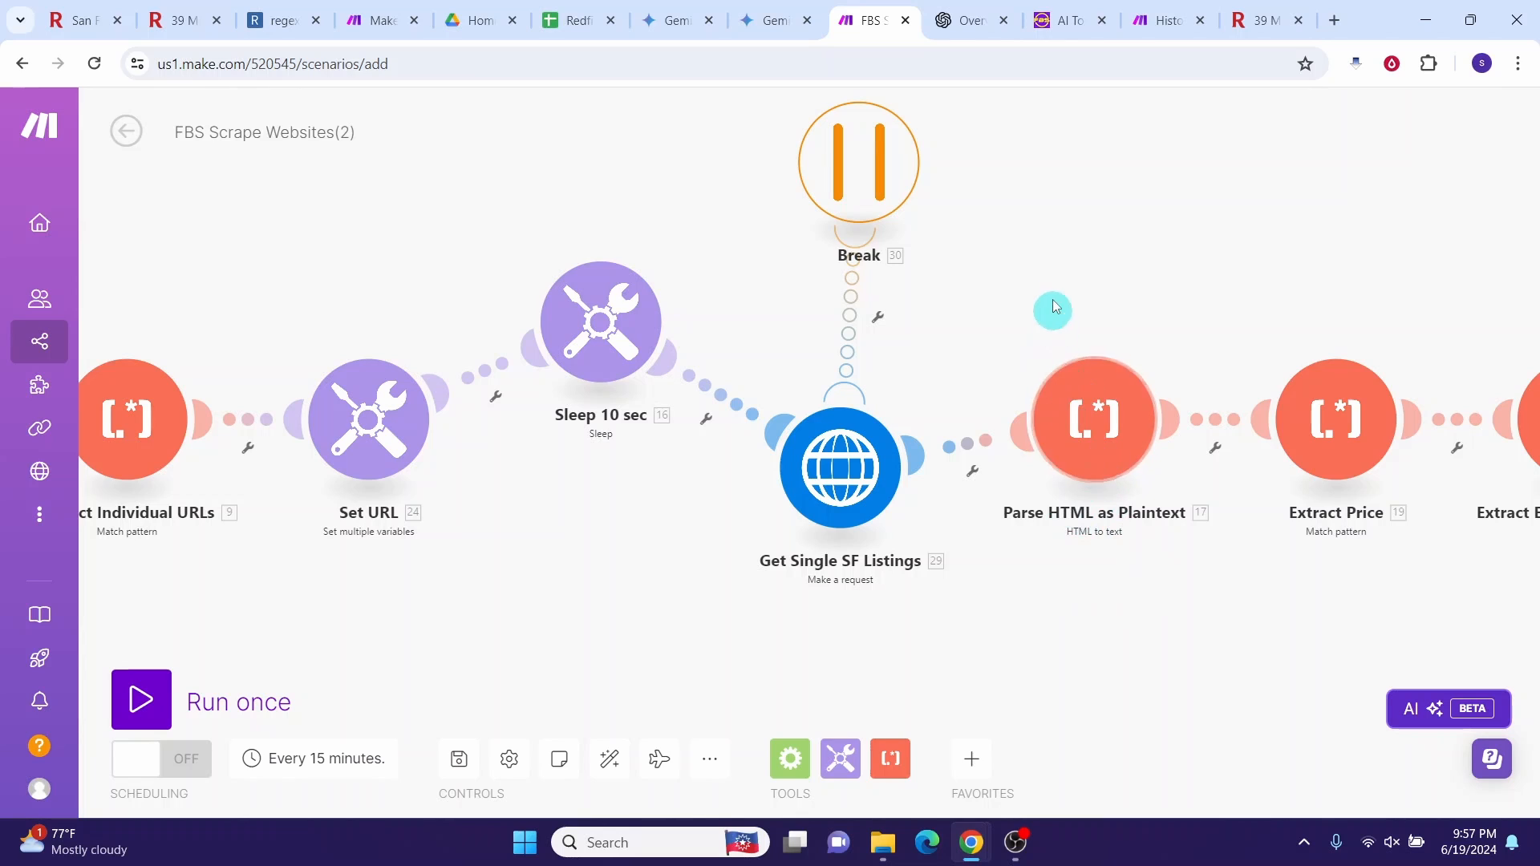
{"action": "left_click", "coordinate": [1084, 430]}
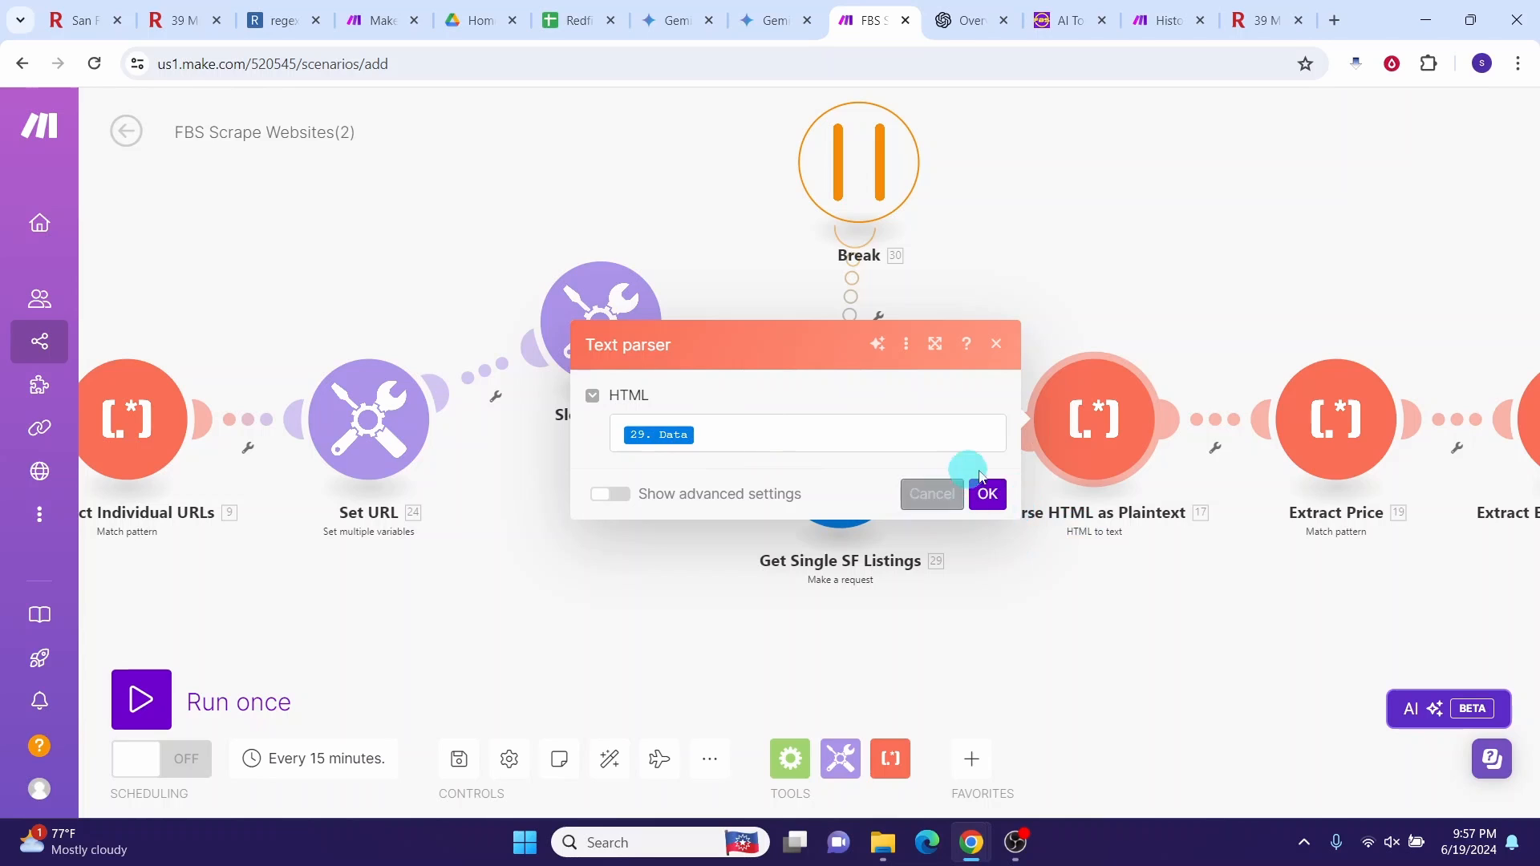
{"action": "left_click", "coordinate": [1015, 362]}
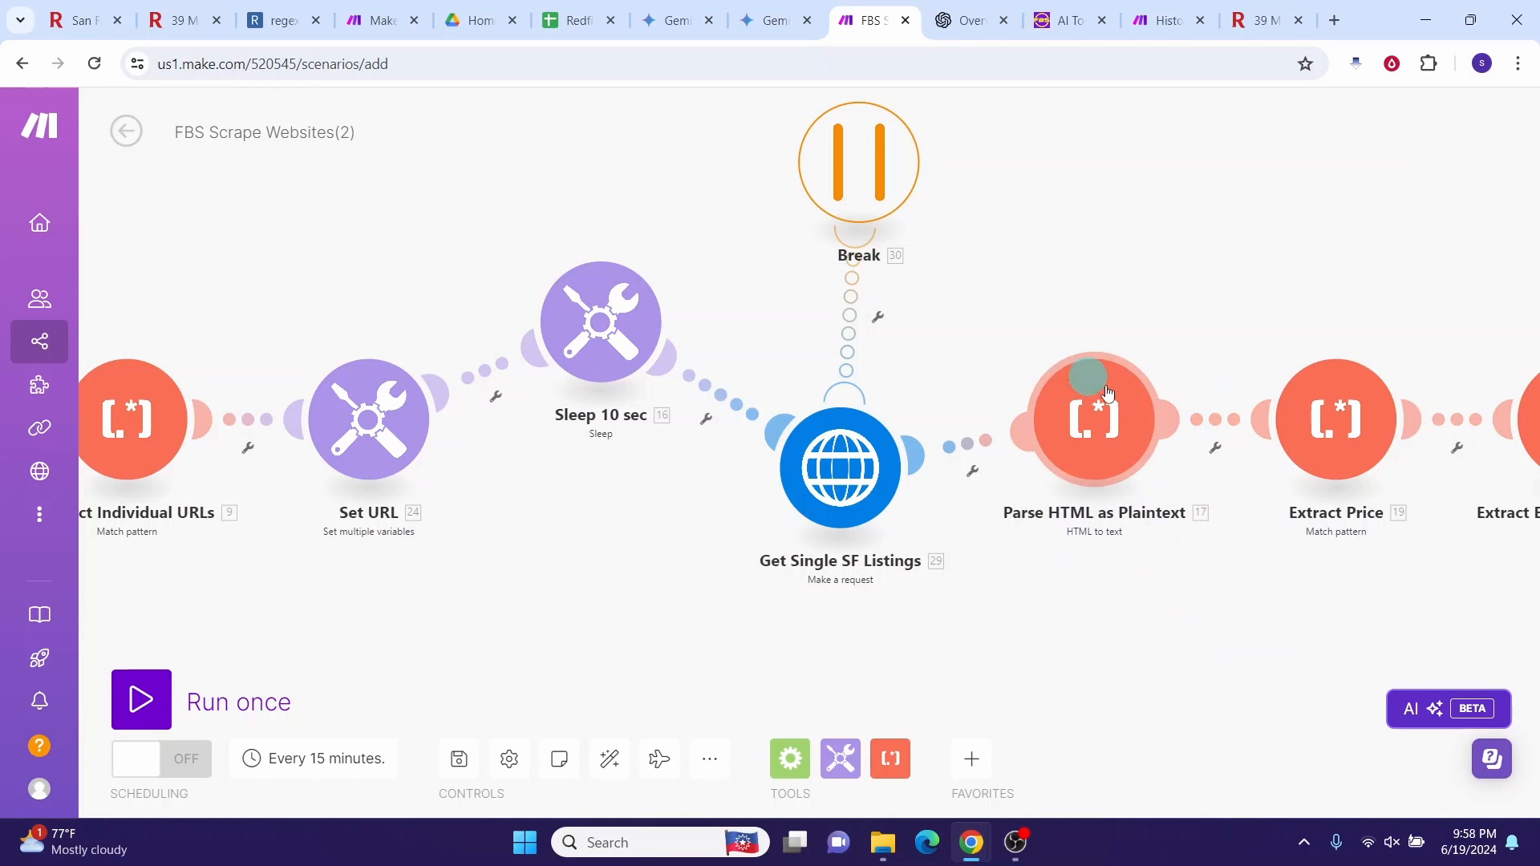
{"action": "left_click_drag", "start_coordinate": [1134, 503], "coordinate": [698, 393]}
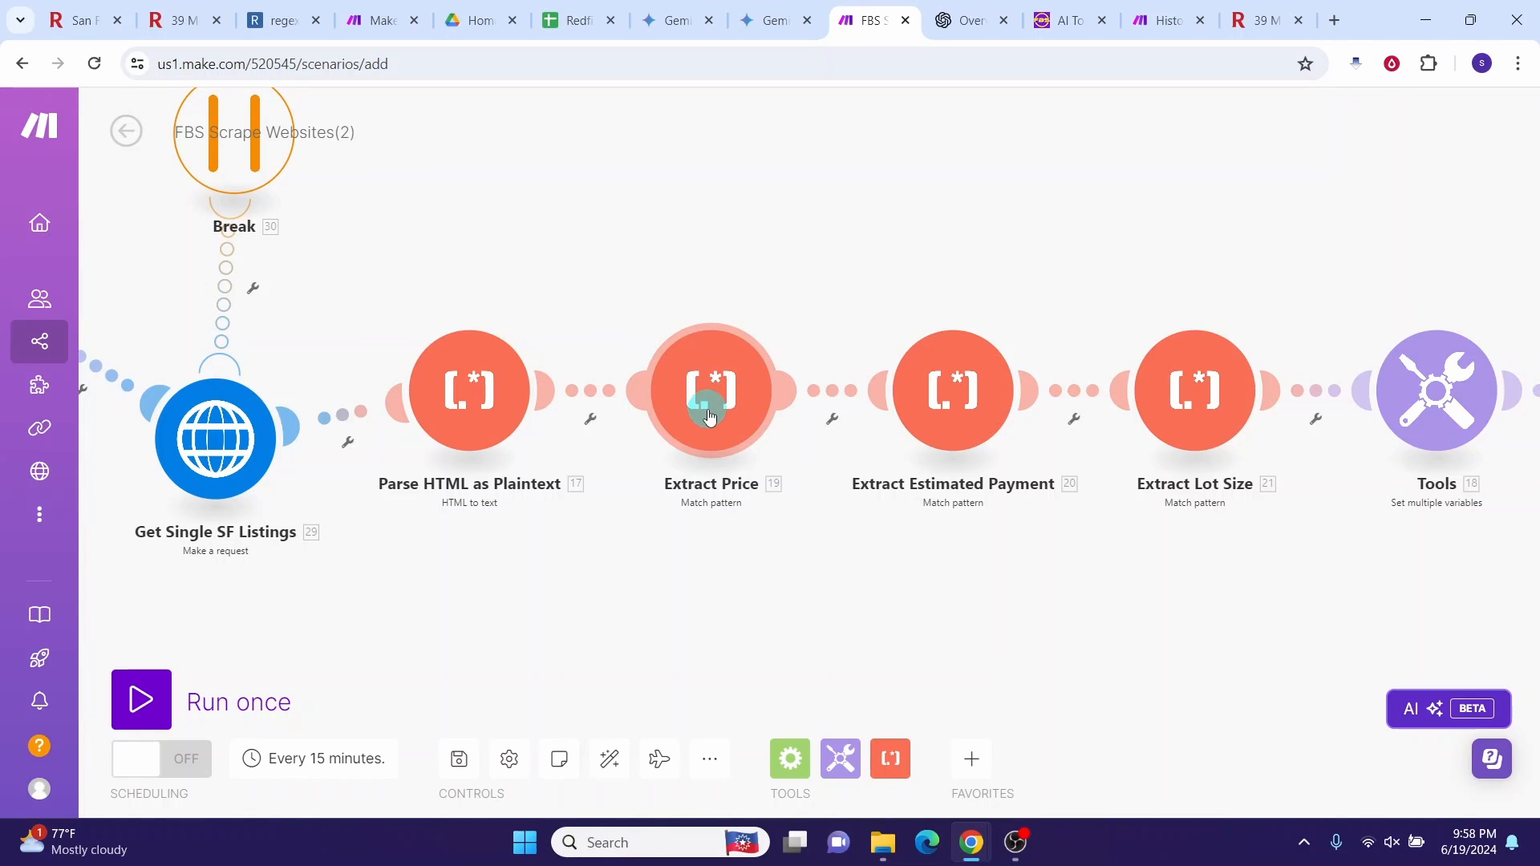
{"action": "left_click", "coordinate": [710, 417]}
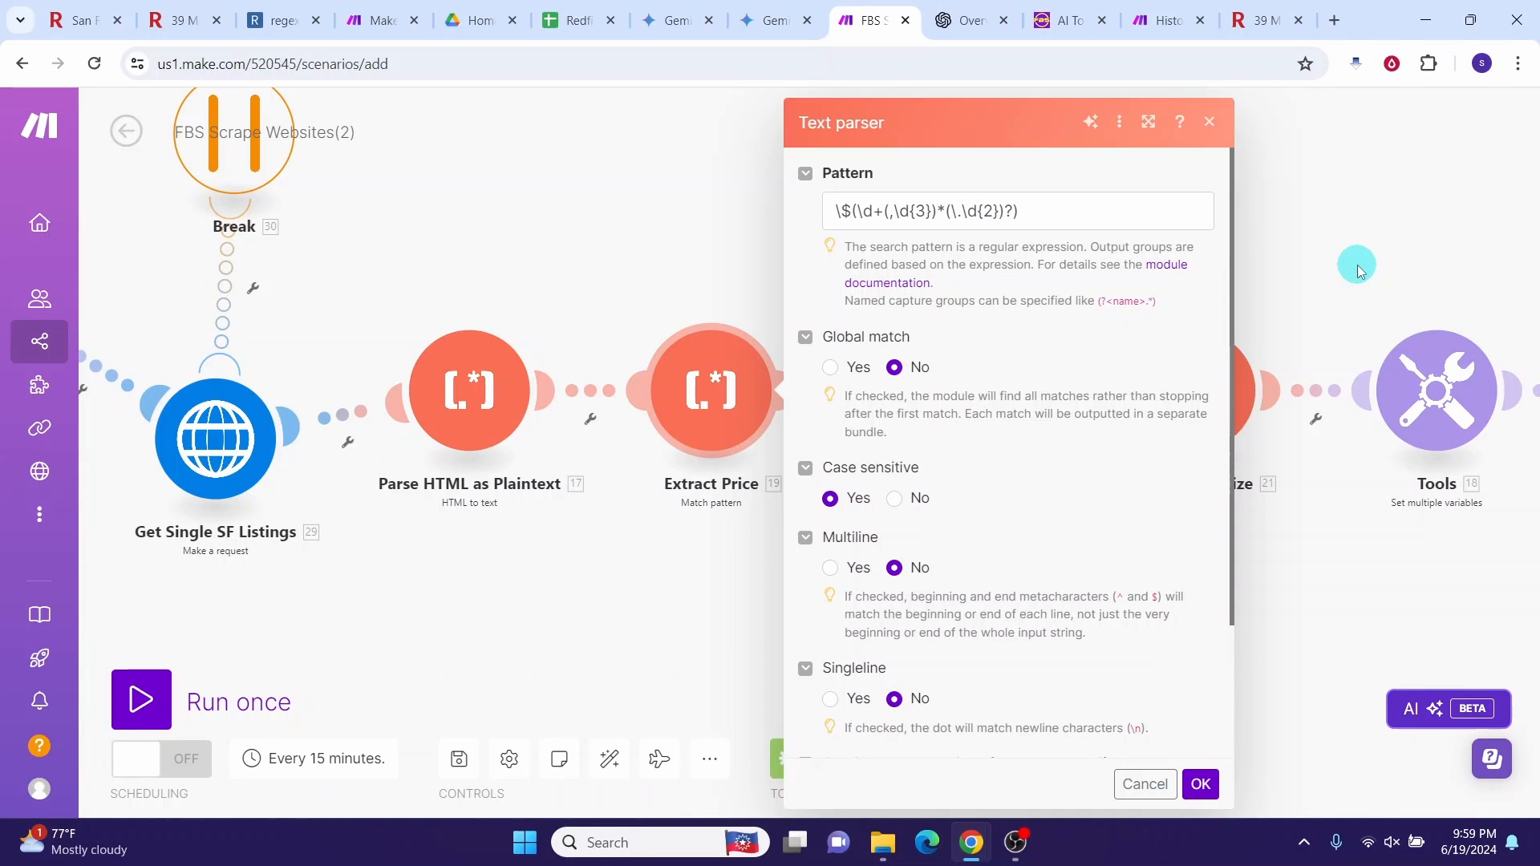
Step: Close the Extract Price text parser settings and go back to the June 13, 2024 10:41 PM run log
{"action": "left_click", "coordinate": [1211, 122]}
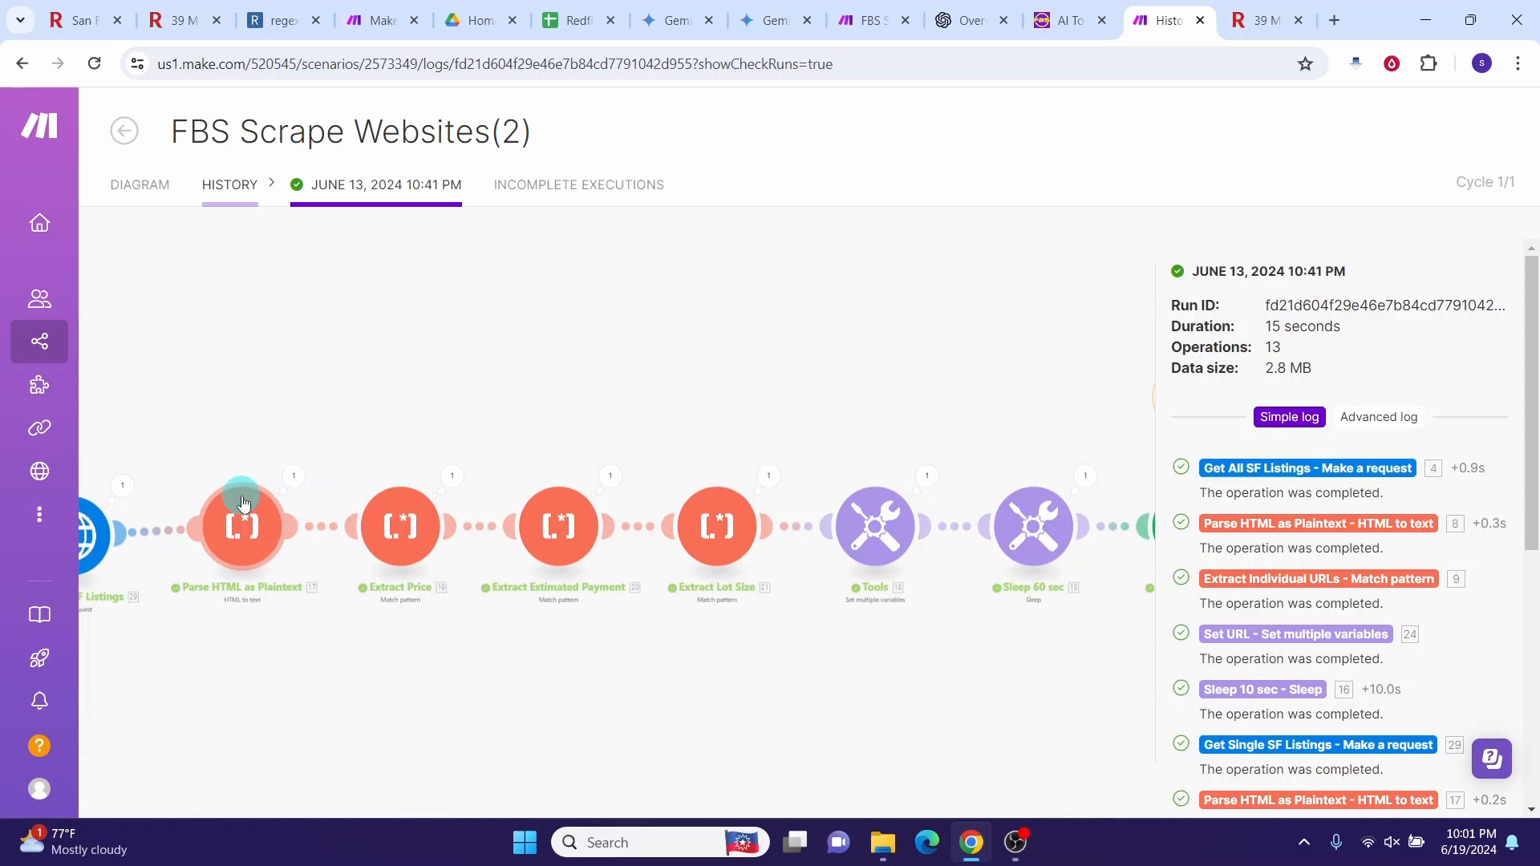
Step: Expand the Parse HTML operation's output text and select the listing text around the $899,000 price
{"action": "left_click", "coordinate": [295, 480]}
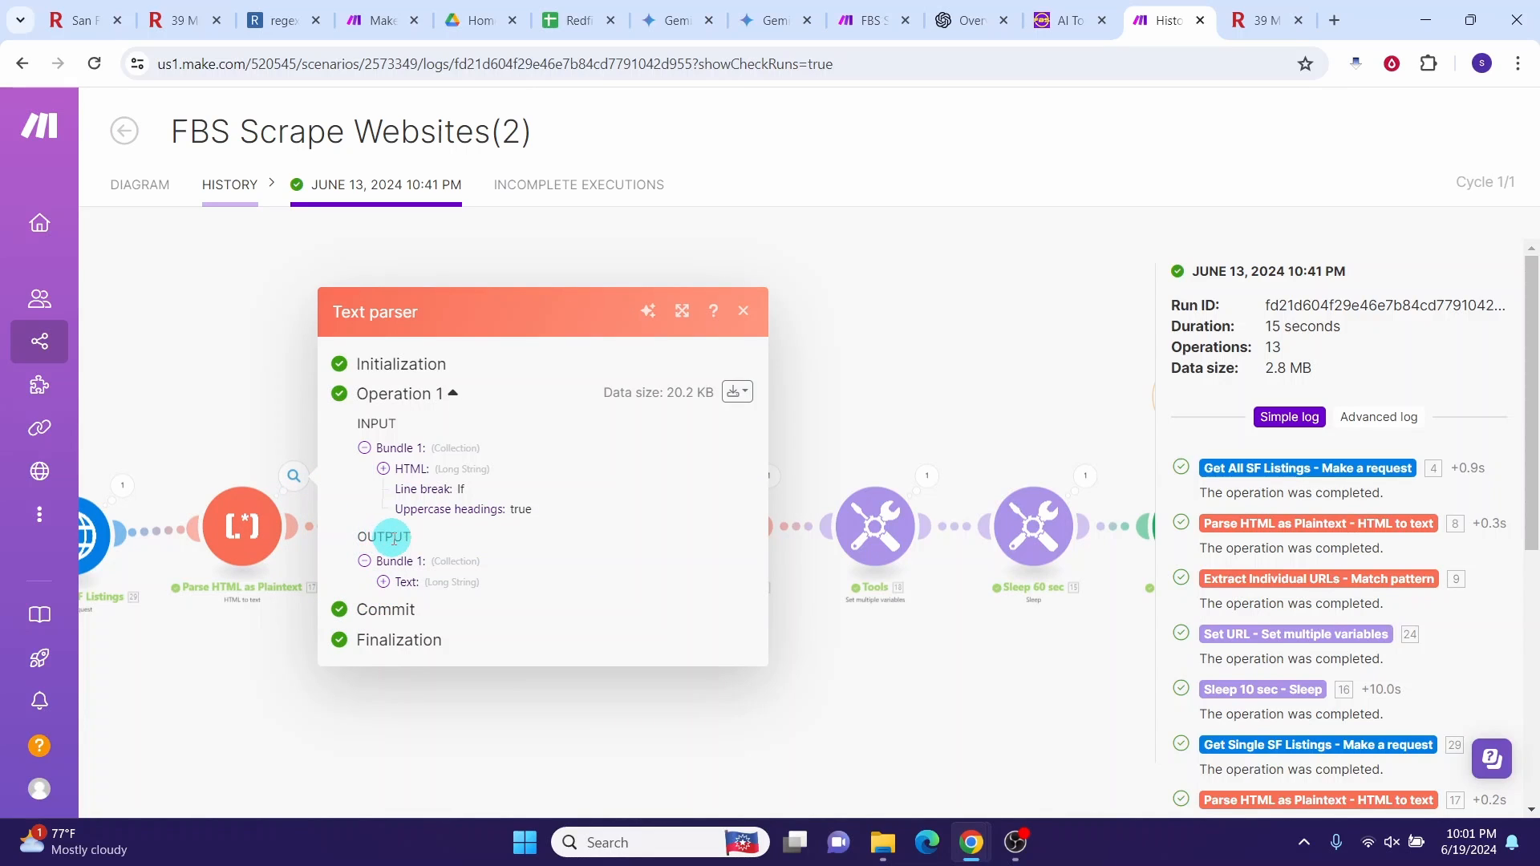
{"action": "left_click", "coordinate": [383, 582]}
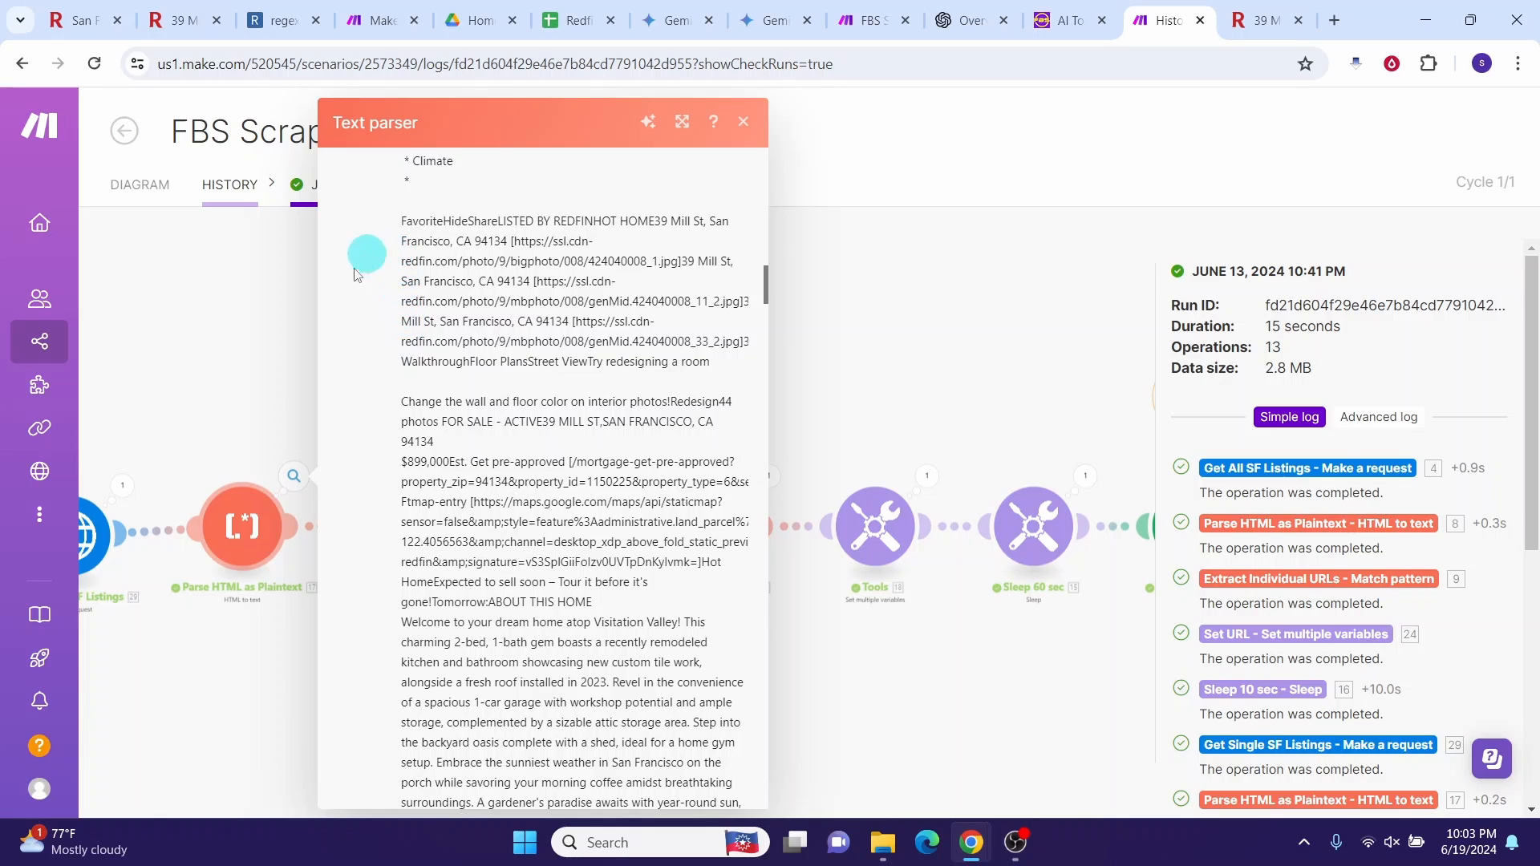
{"action": "left_click_drag", "start_coordinate": [364, 386], "coordinate": [362, 637]}
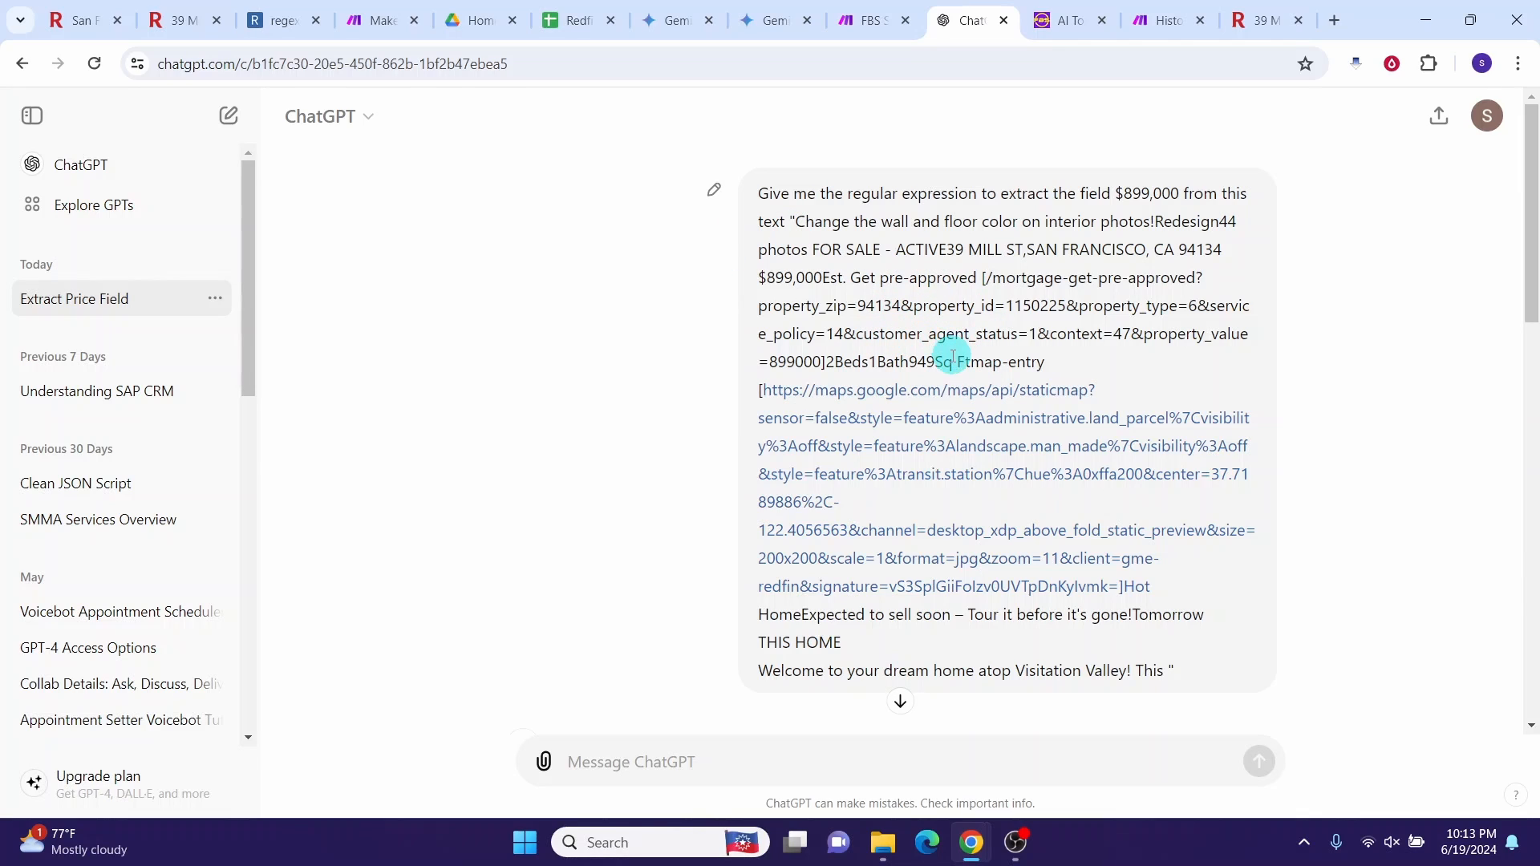
Step: Paste the listing text as regex101's test string and copy ChatGPT's suggested price regex
{"action": "scroll", "coordinate": [607, 275], "scroll_direction": "down", "scroll_amount": 5}
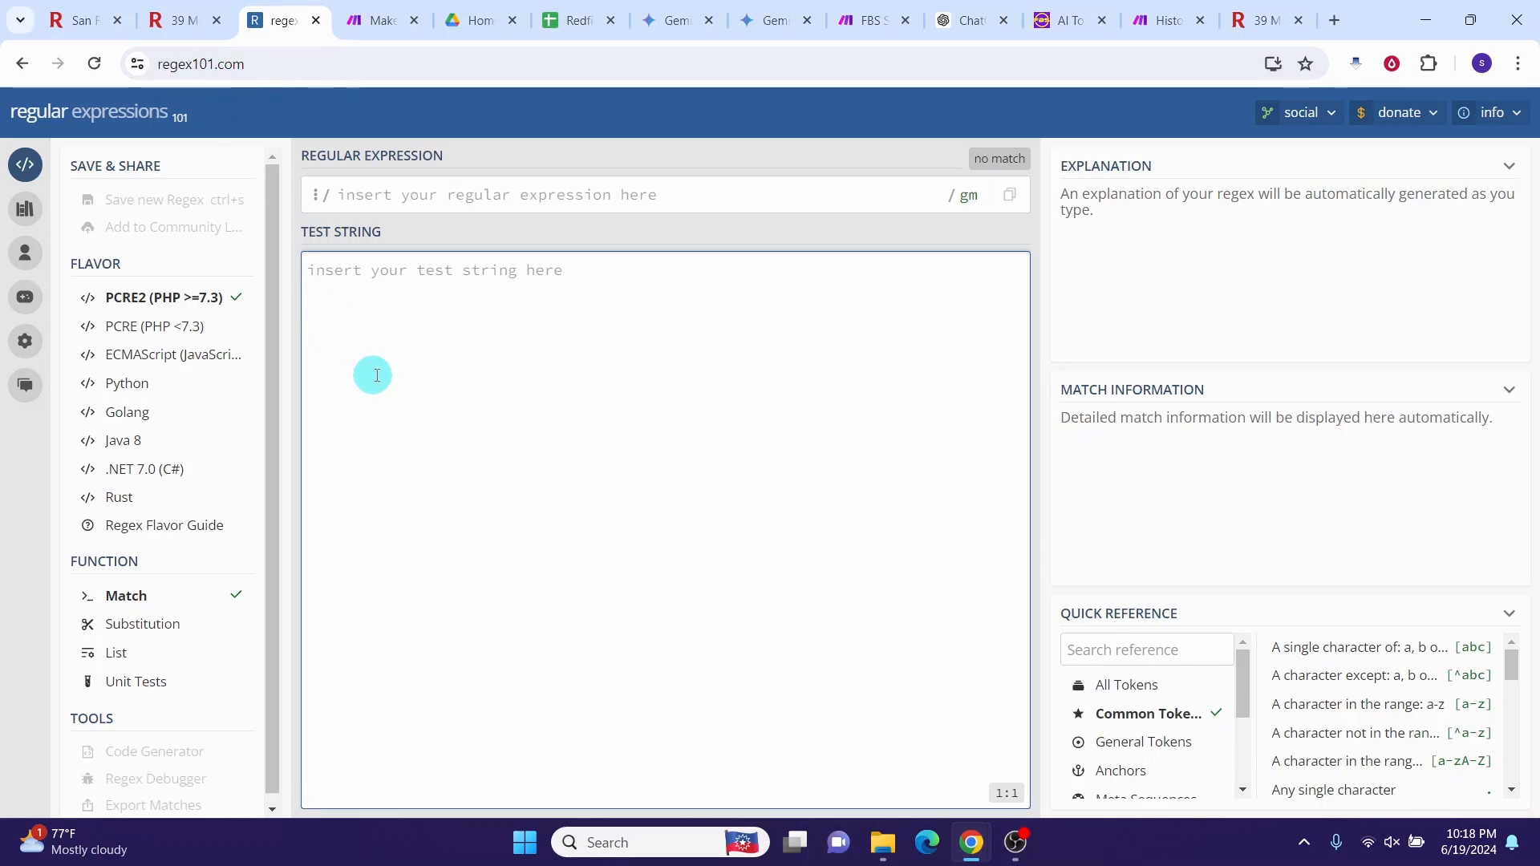
{"action": "right_click", "coordinate": [340, 314]}
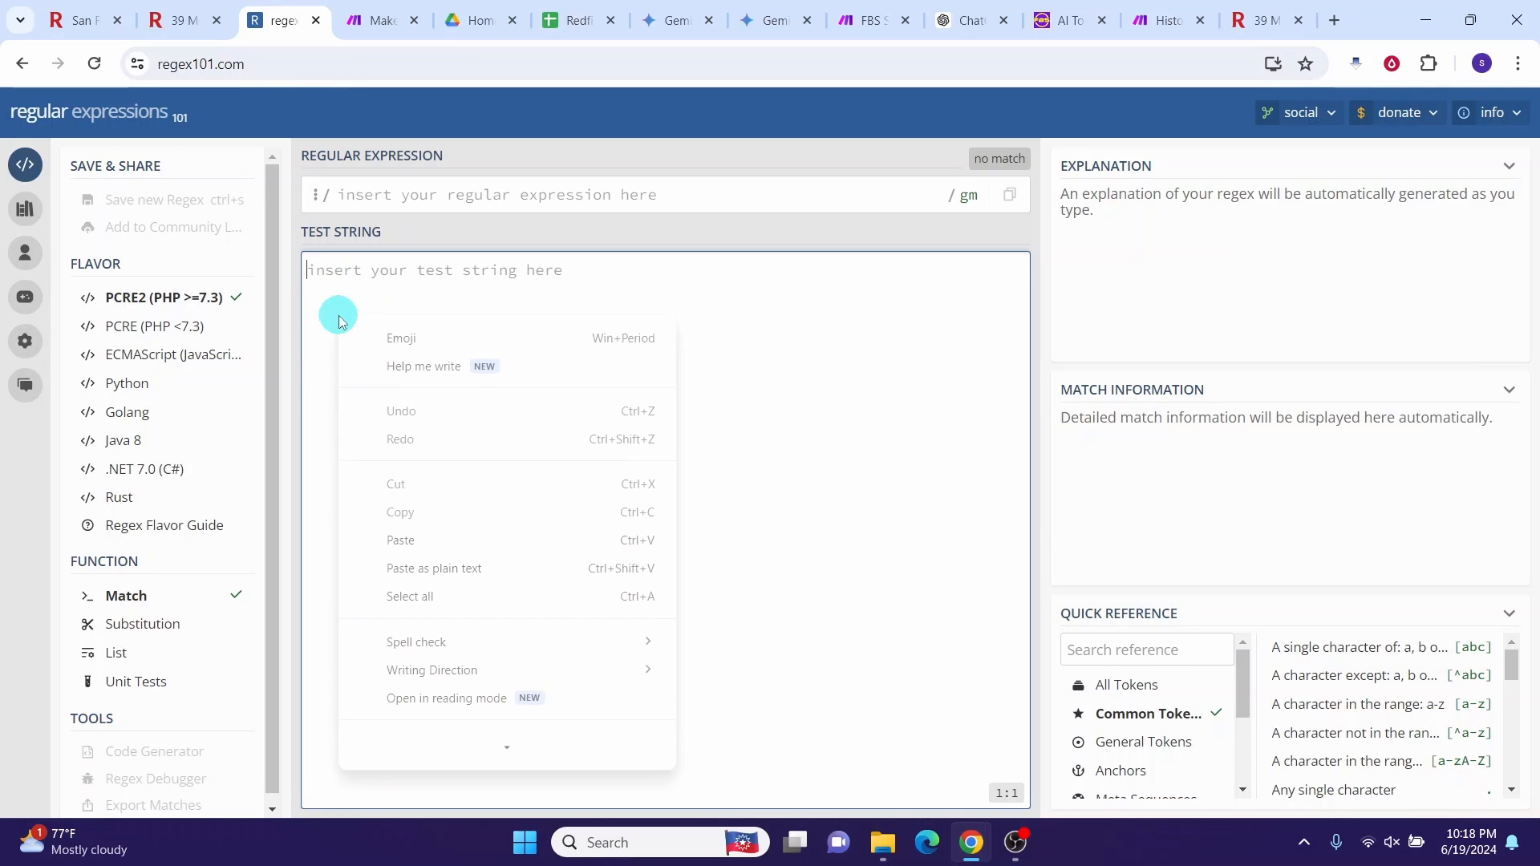
{"action": "left_click", "coordinate": [426, 520]}
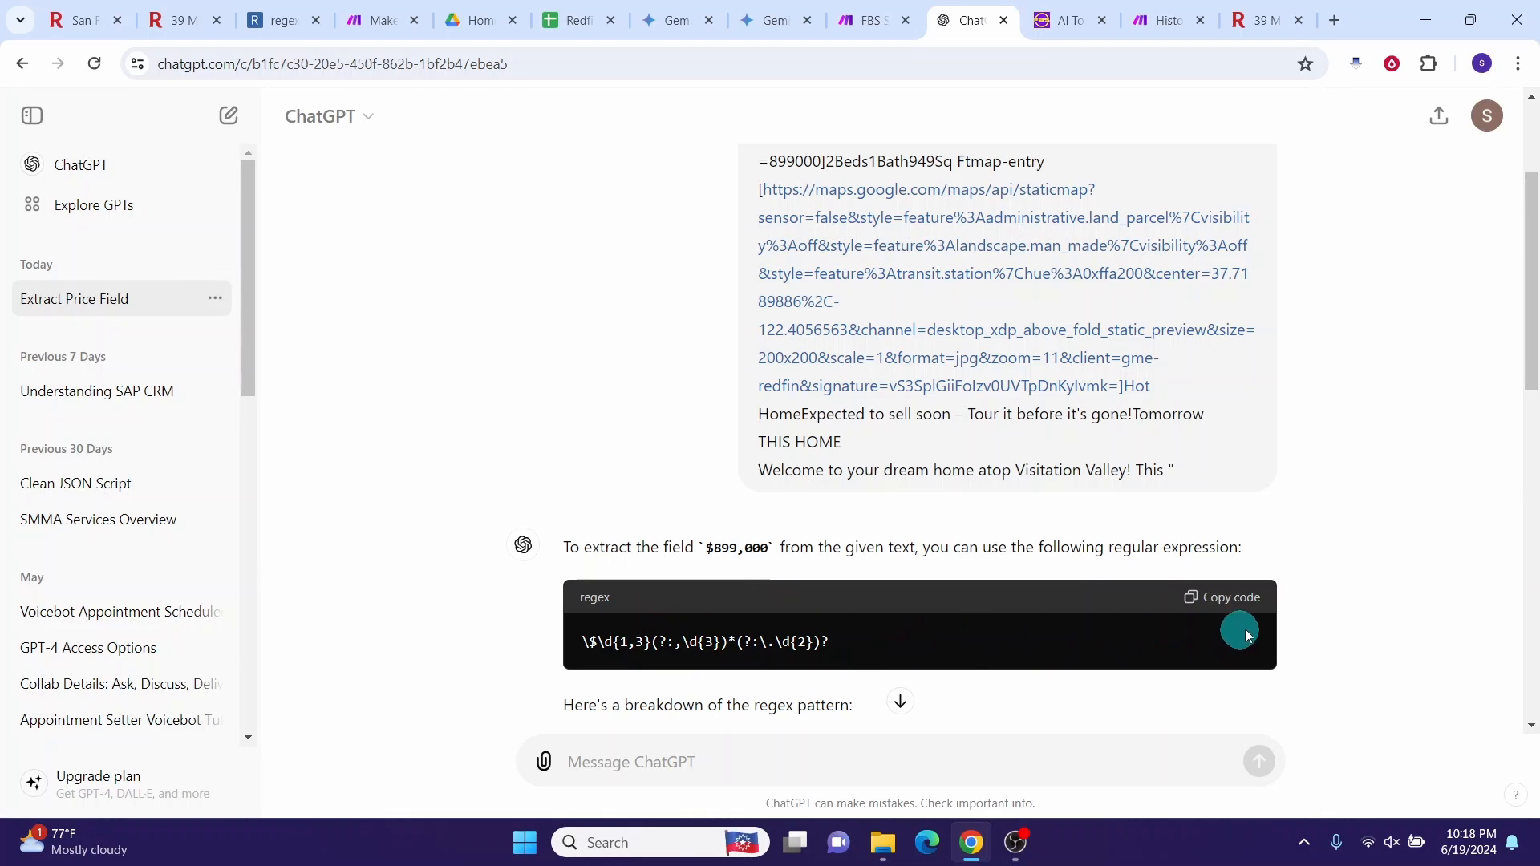
{"action": "scroll", "coordinate": [1240, 630], "scroll_direction": "down", "scroll_amount": 3}
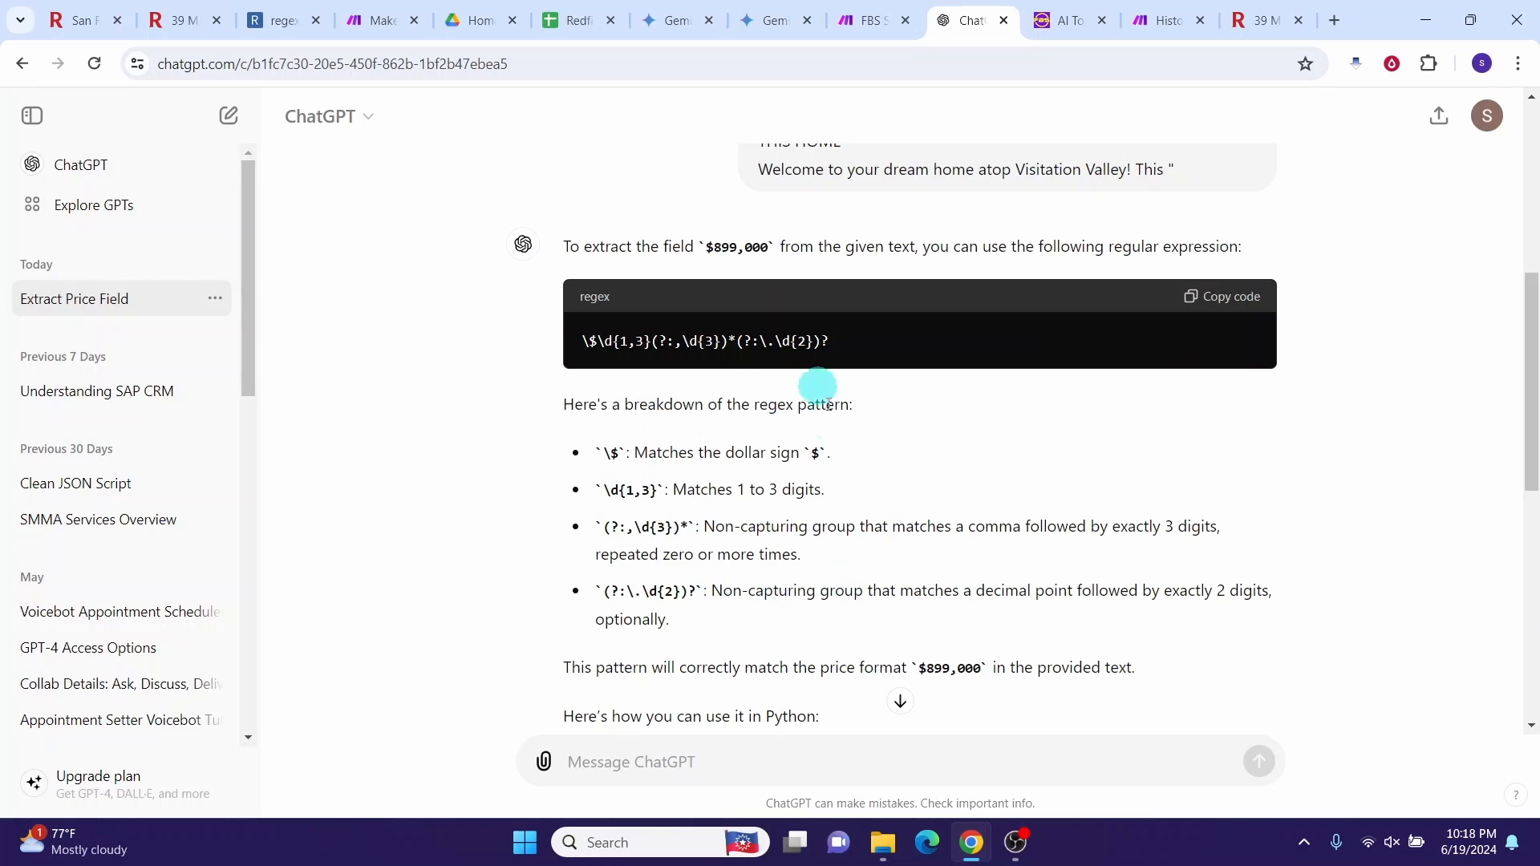
{"action": "left_click", "coordinate": [1217, 304]}
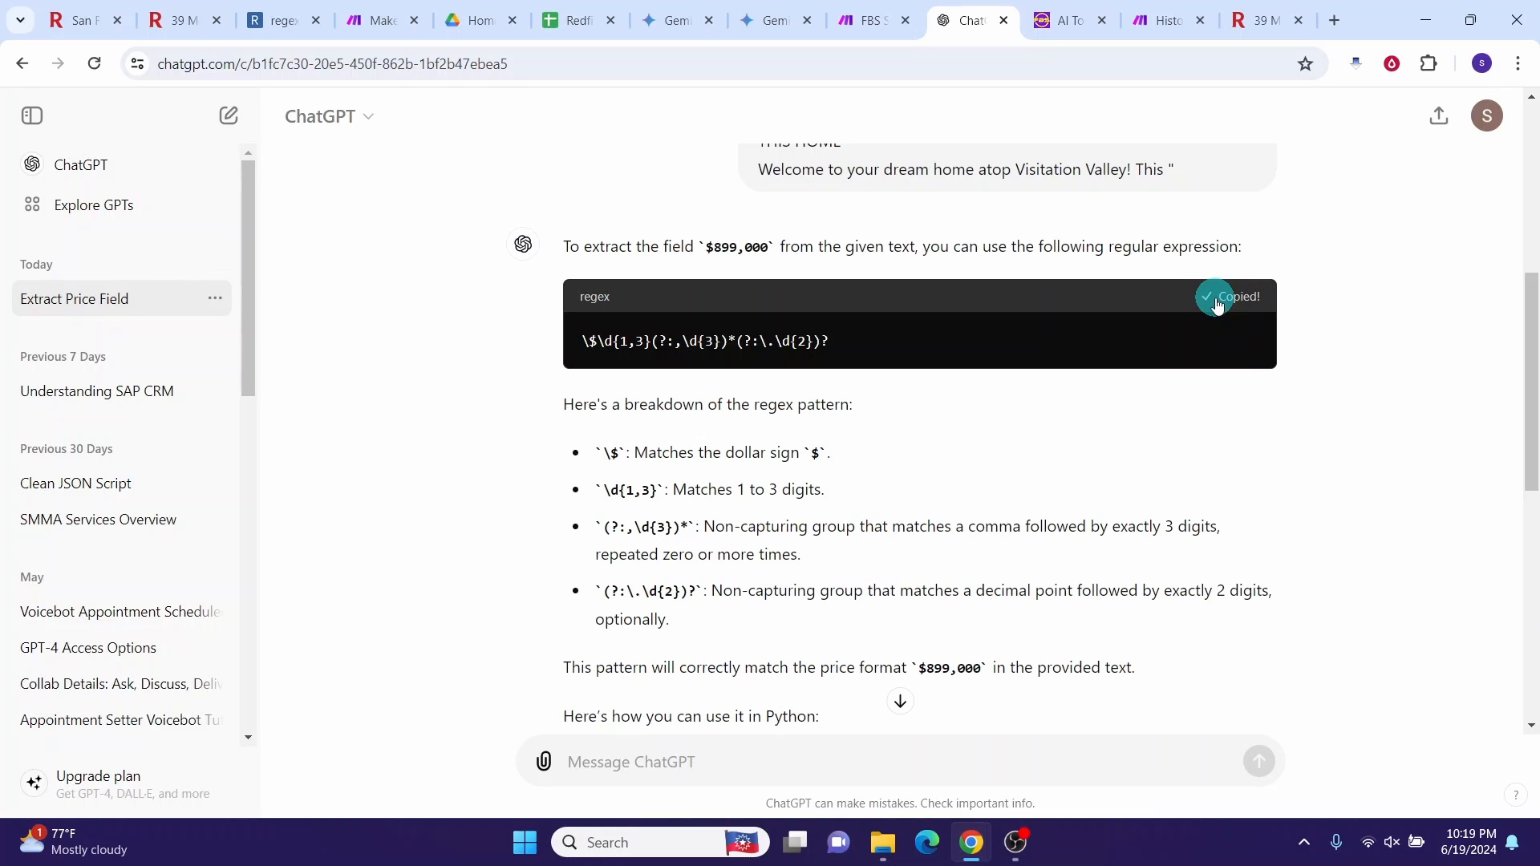
Step: Paste \$\d{1,3}(?:,\d{3})*(?:\.\d{2})? into regex101, confirm it matches only $899,000, then return to Make
{"action": "left_click", "coordinate": [273, 22]}
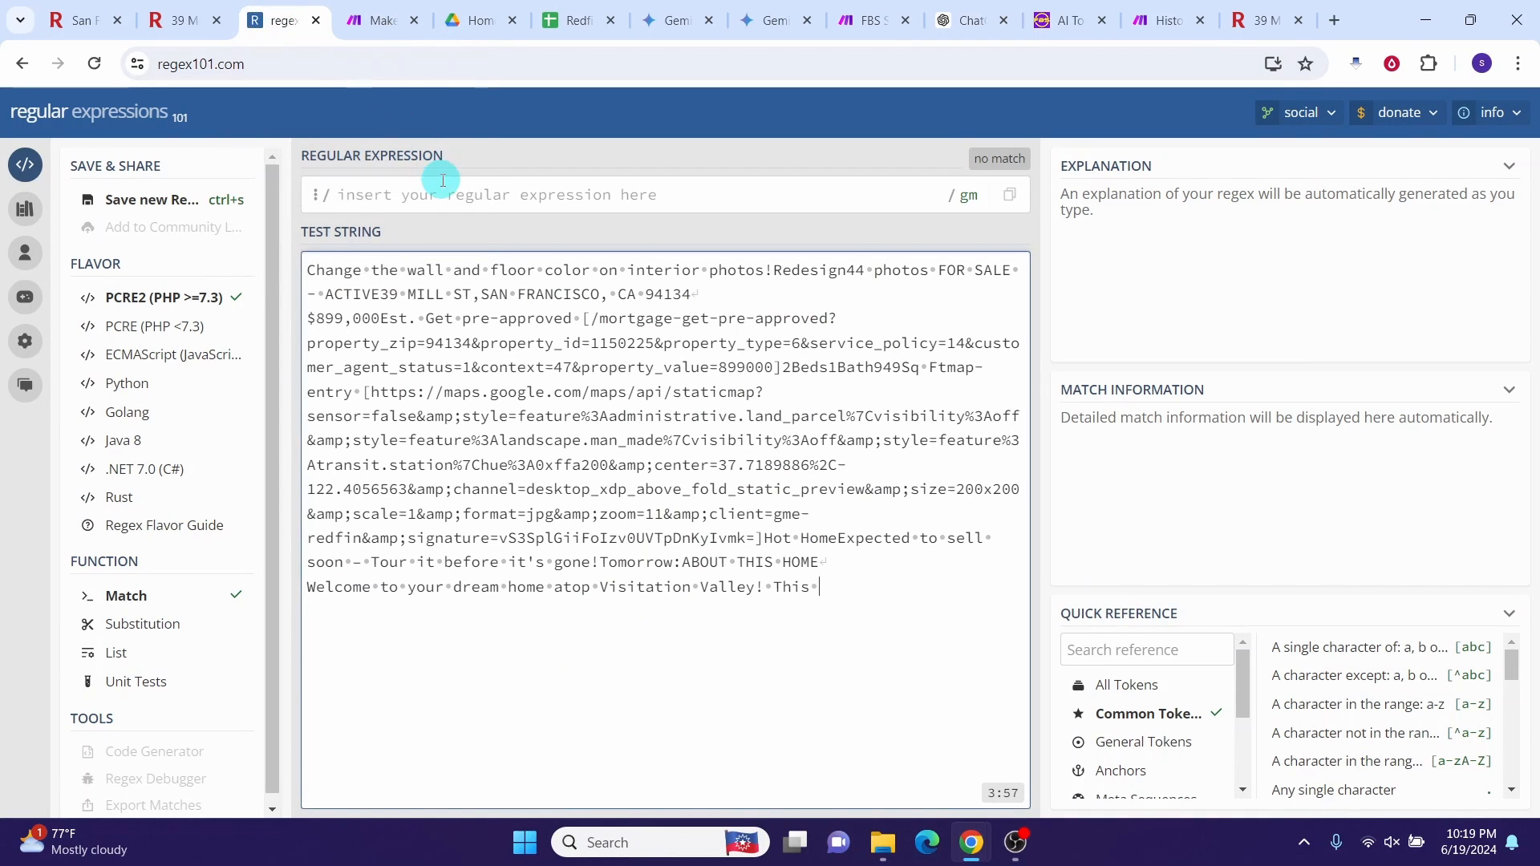
{"action": "left_click", "coordinate": [383, 196]}
{"action": "key", "text": "ctrl+v"}
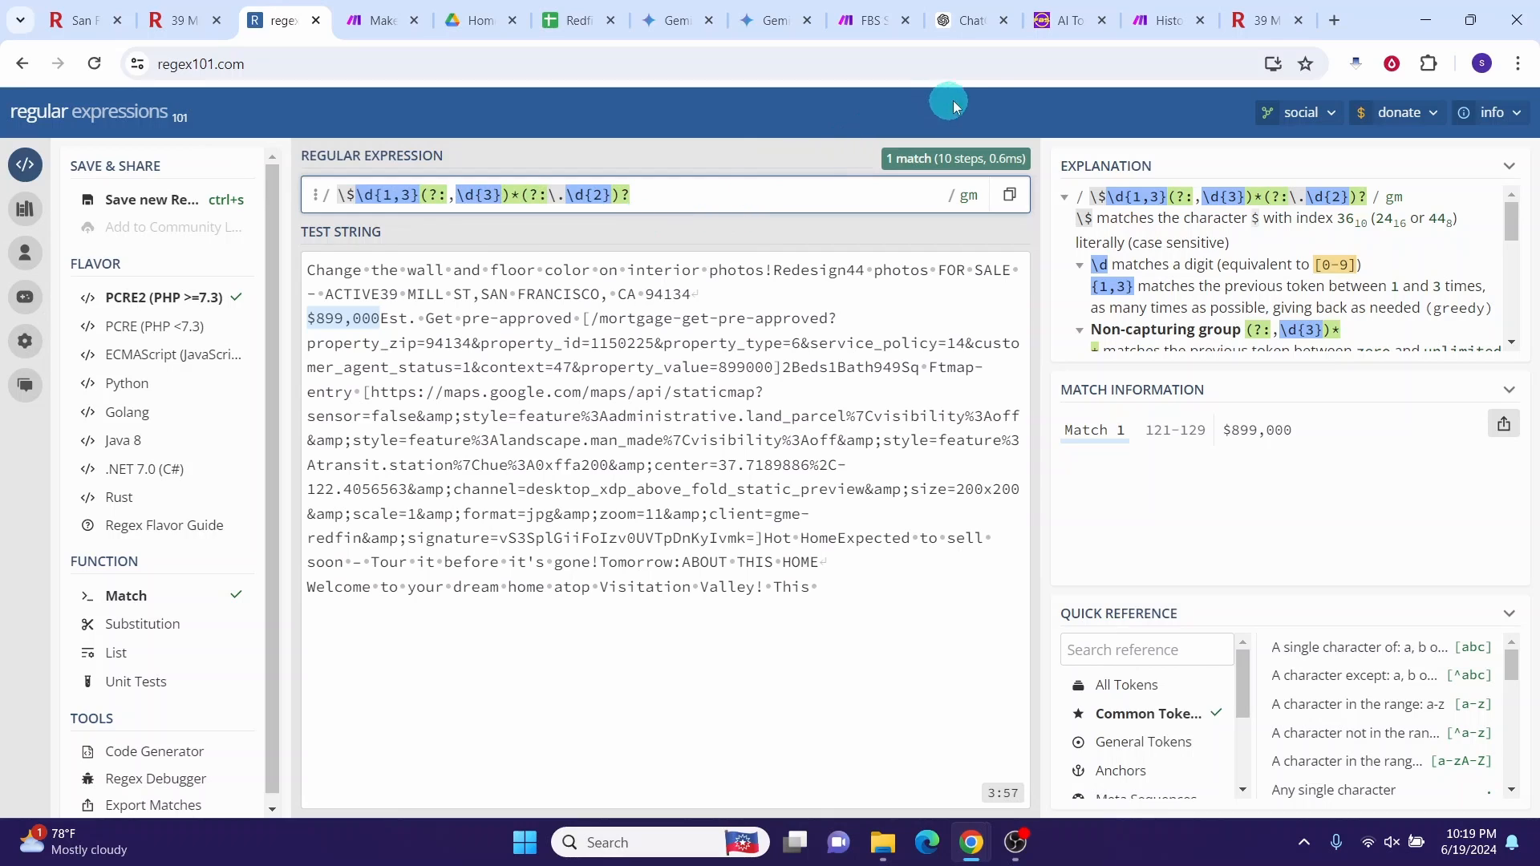
{"action": "left_click", "coordinate": [865, 29]}
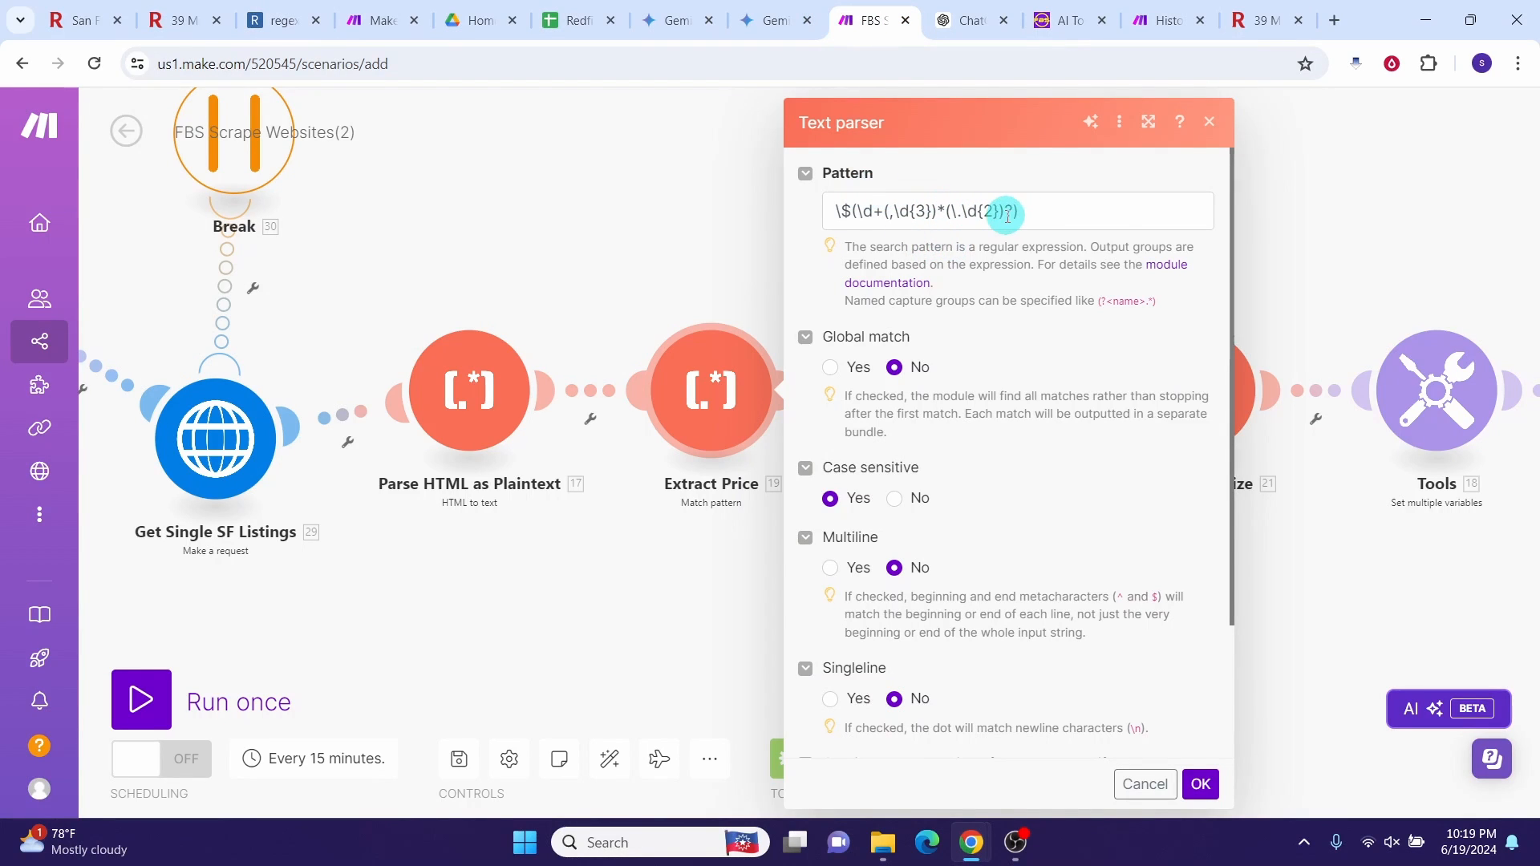
Step: Confirm the Extract Price and Extract Estimated Payment parser settings, then open Extract Lot Size
{"action": "scroll", "coordinate": [963, 449], "scroll_direction": "down", "scroll_amount": 2}
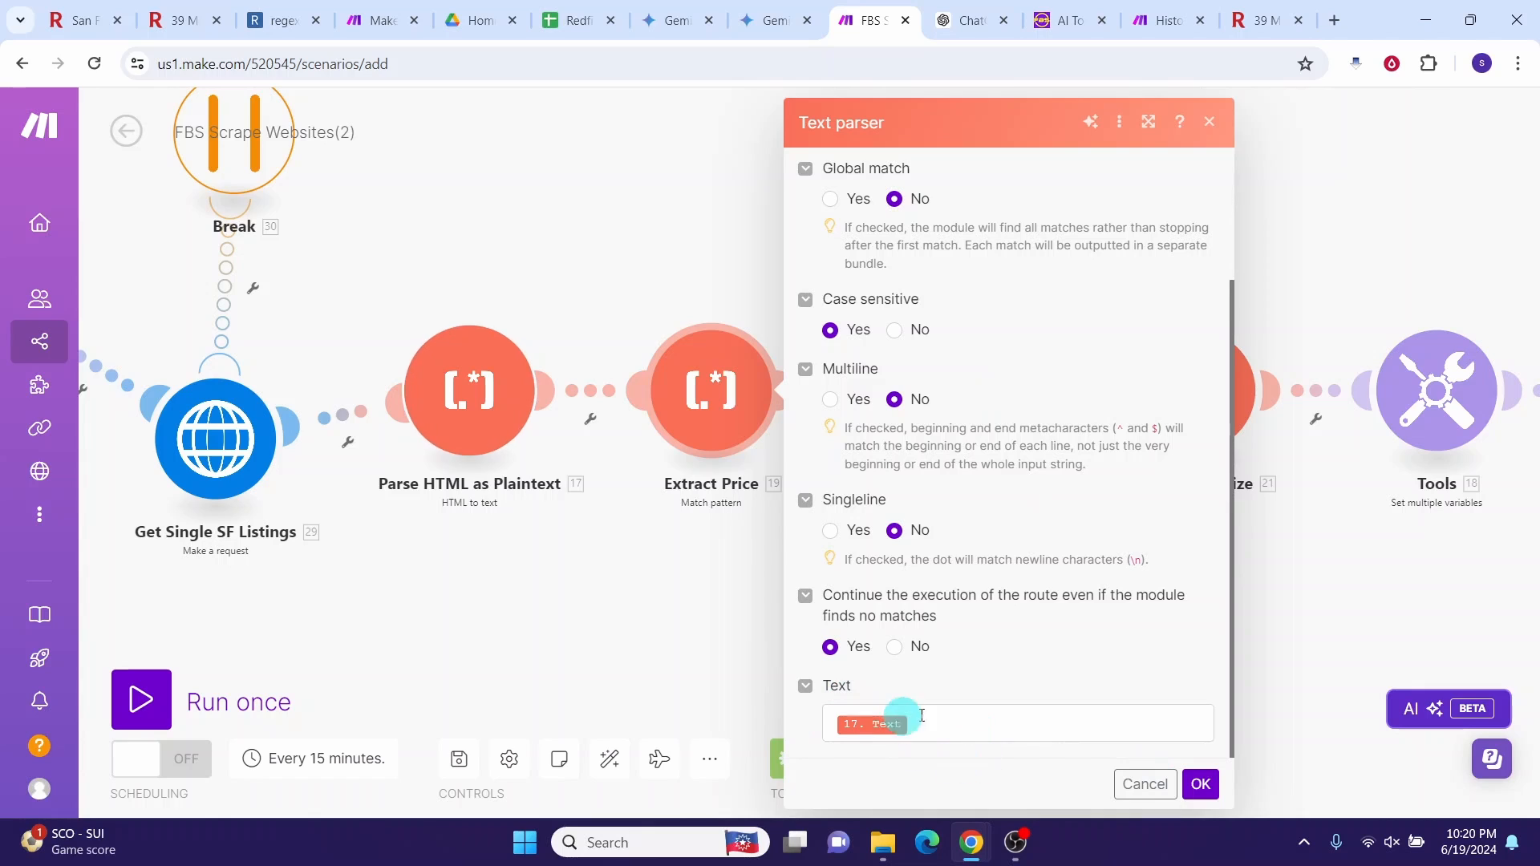
{"action": "left_click", "coordinate": [1206, 793]}
{"action": "left_click", "coordinate": [958, 404]}
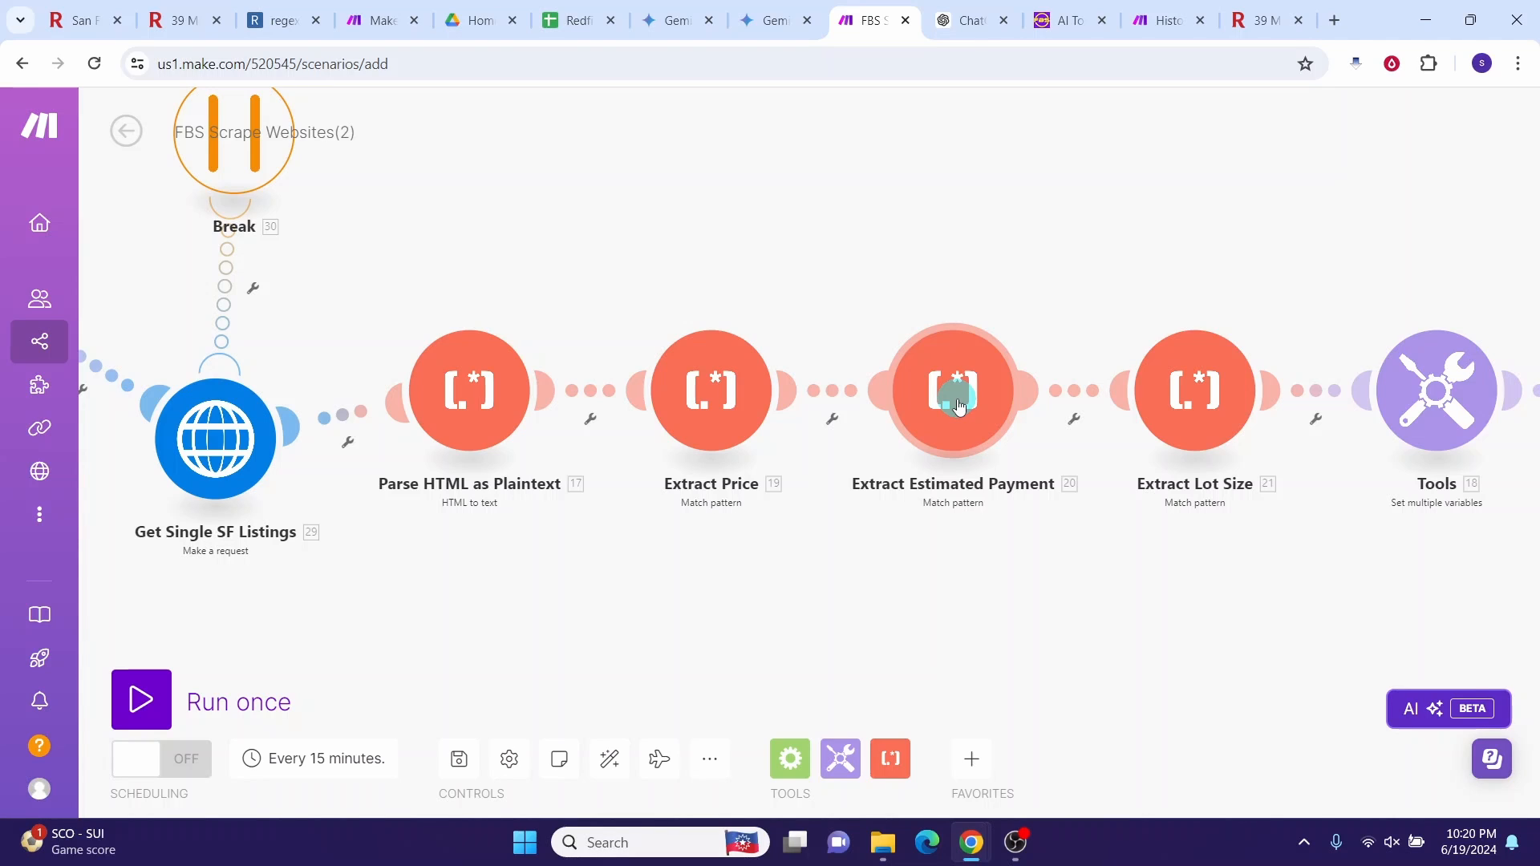
{"action": "left_click", "coordinate": [959, 403]}
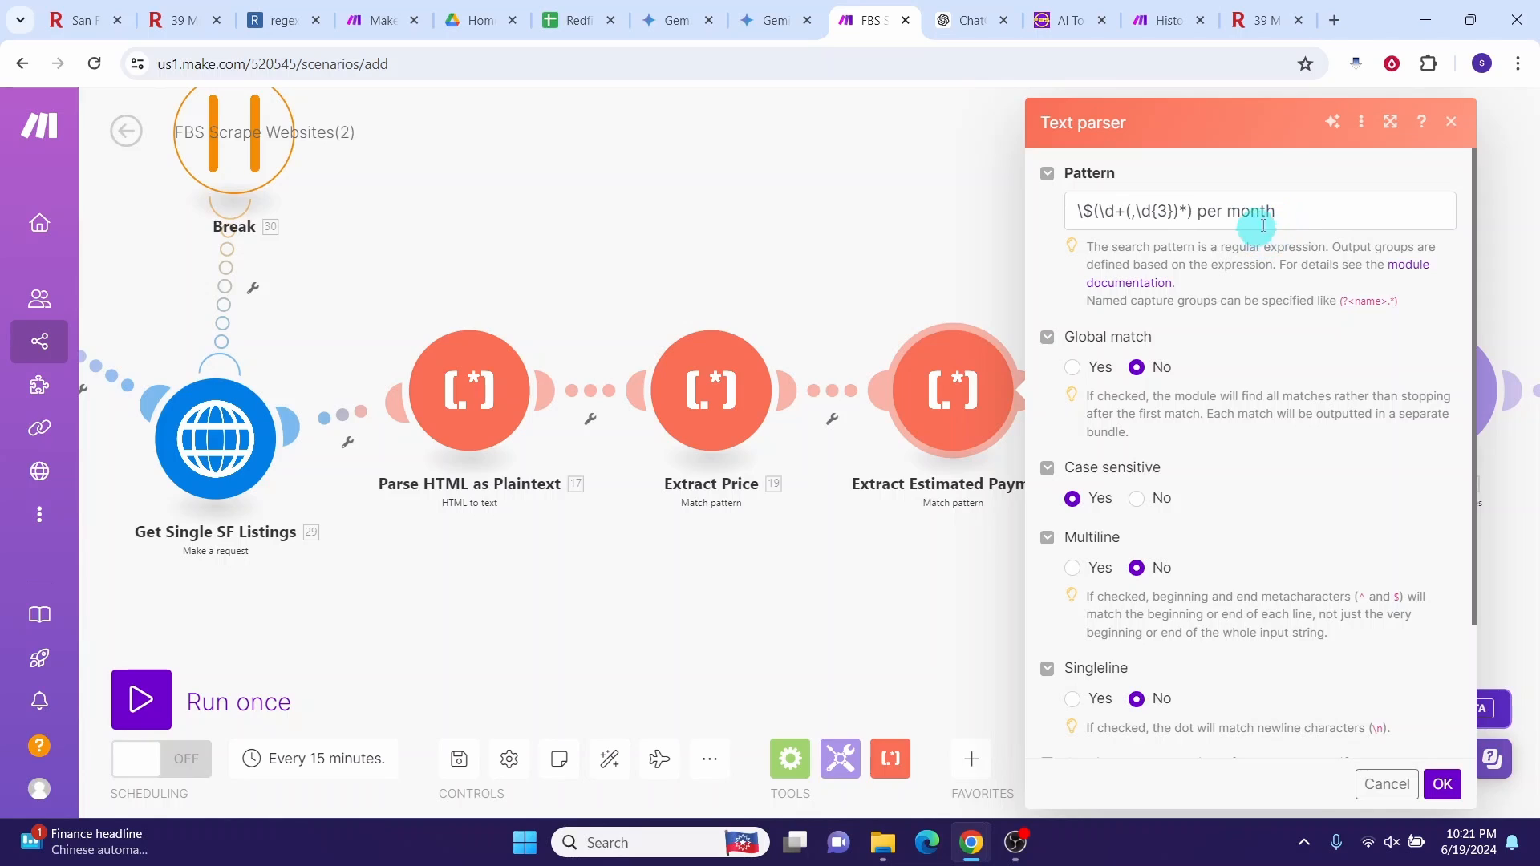
{"action": "scroll", "coordinate": [1094, 690], "scroll_direction": "down", "scroll_amount": 2}
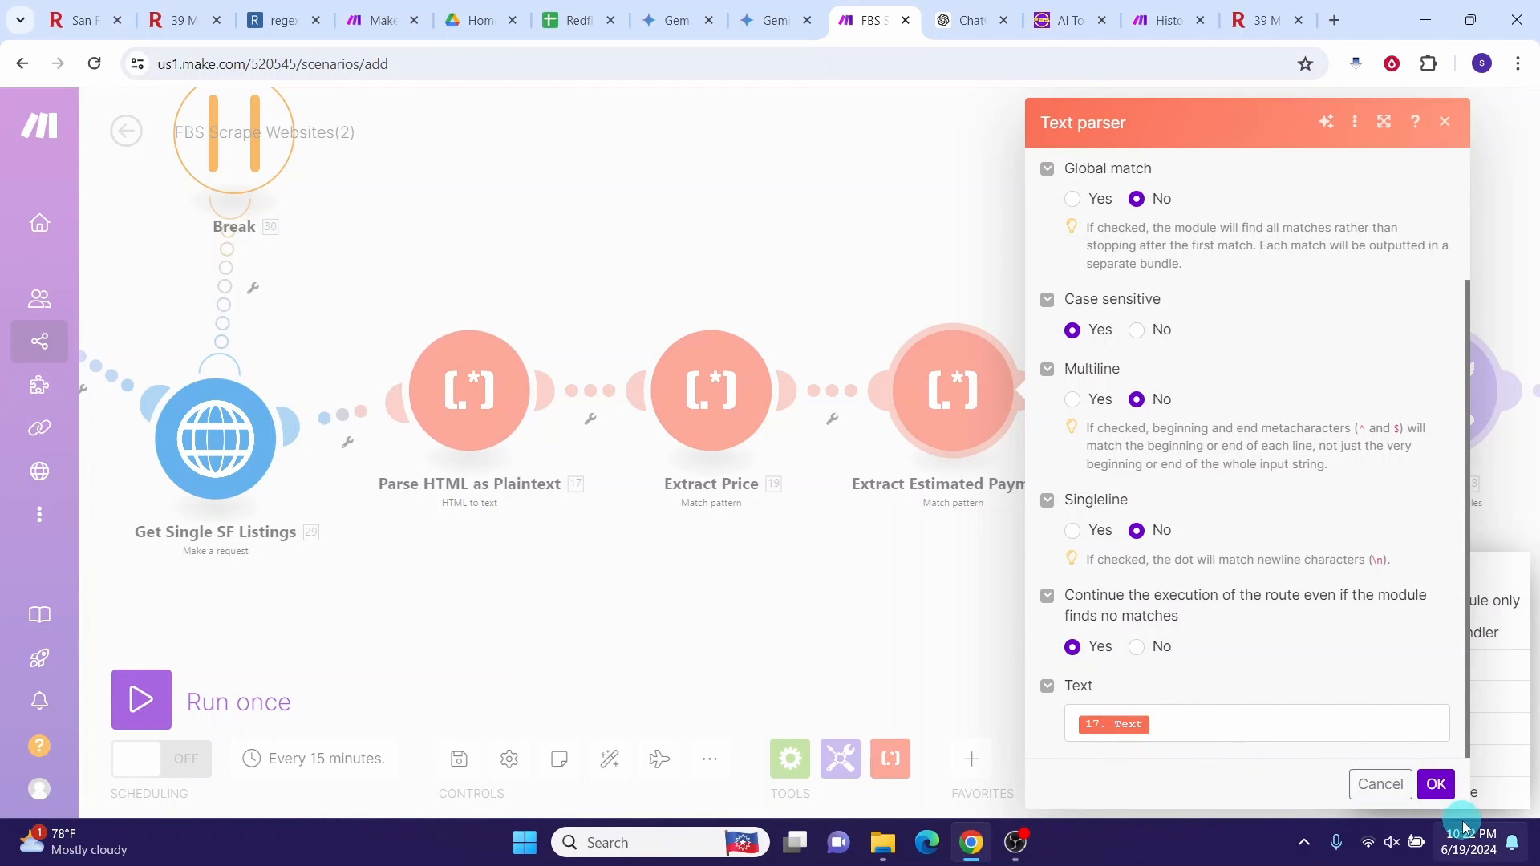
{"action": "left_click", "coordinate": [1442, 786]}
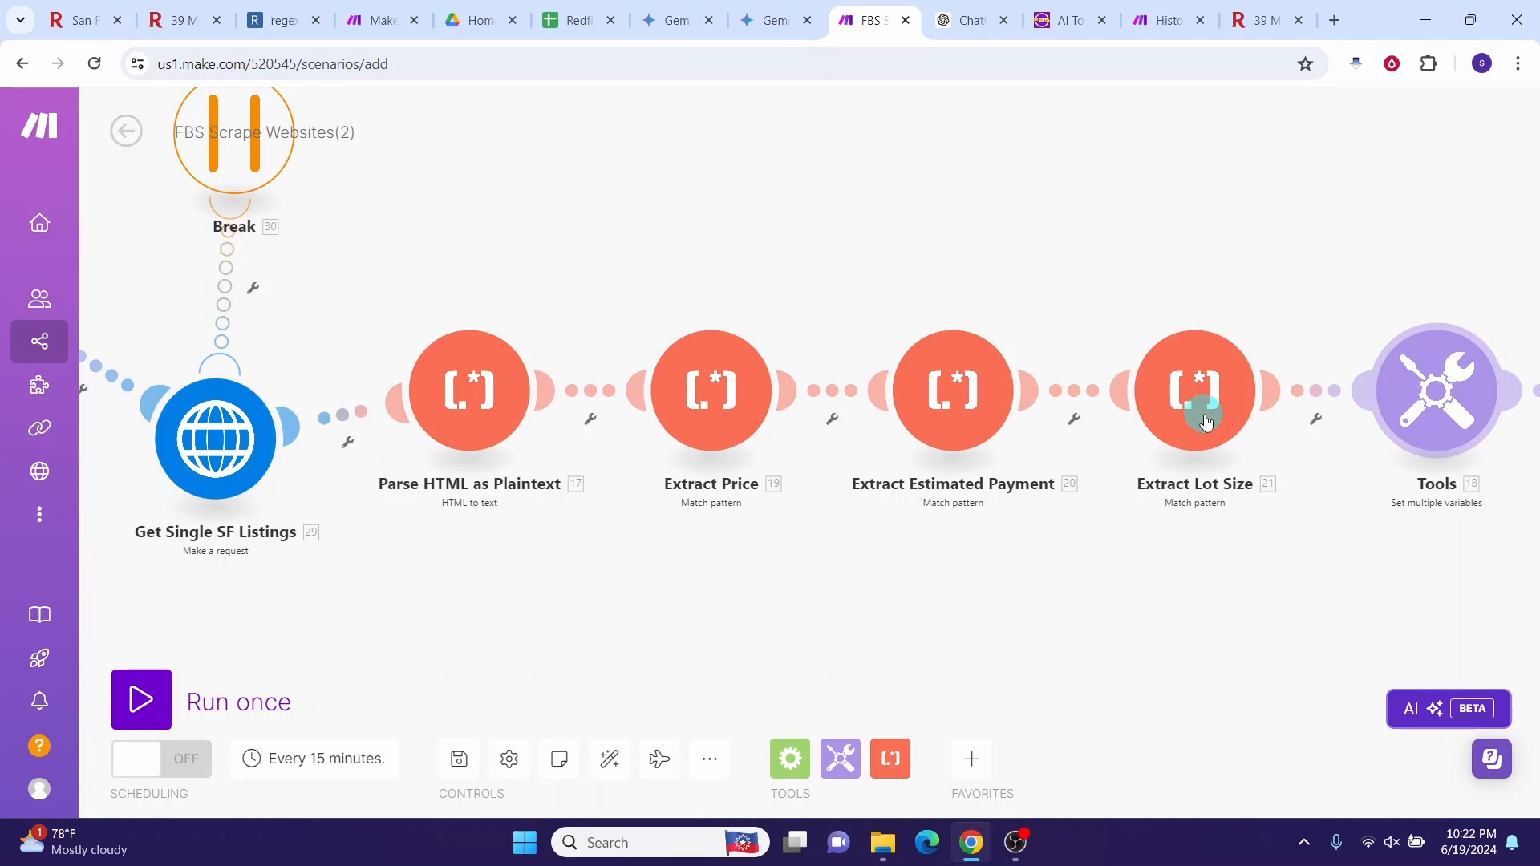
{"action": "left_click", "coordinate": [1206, 422]}
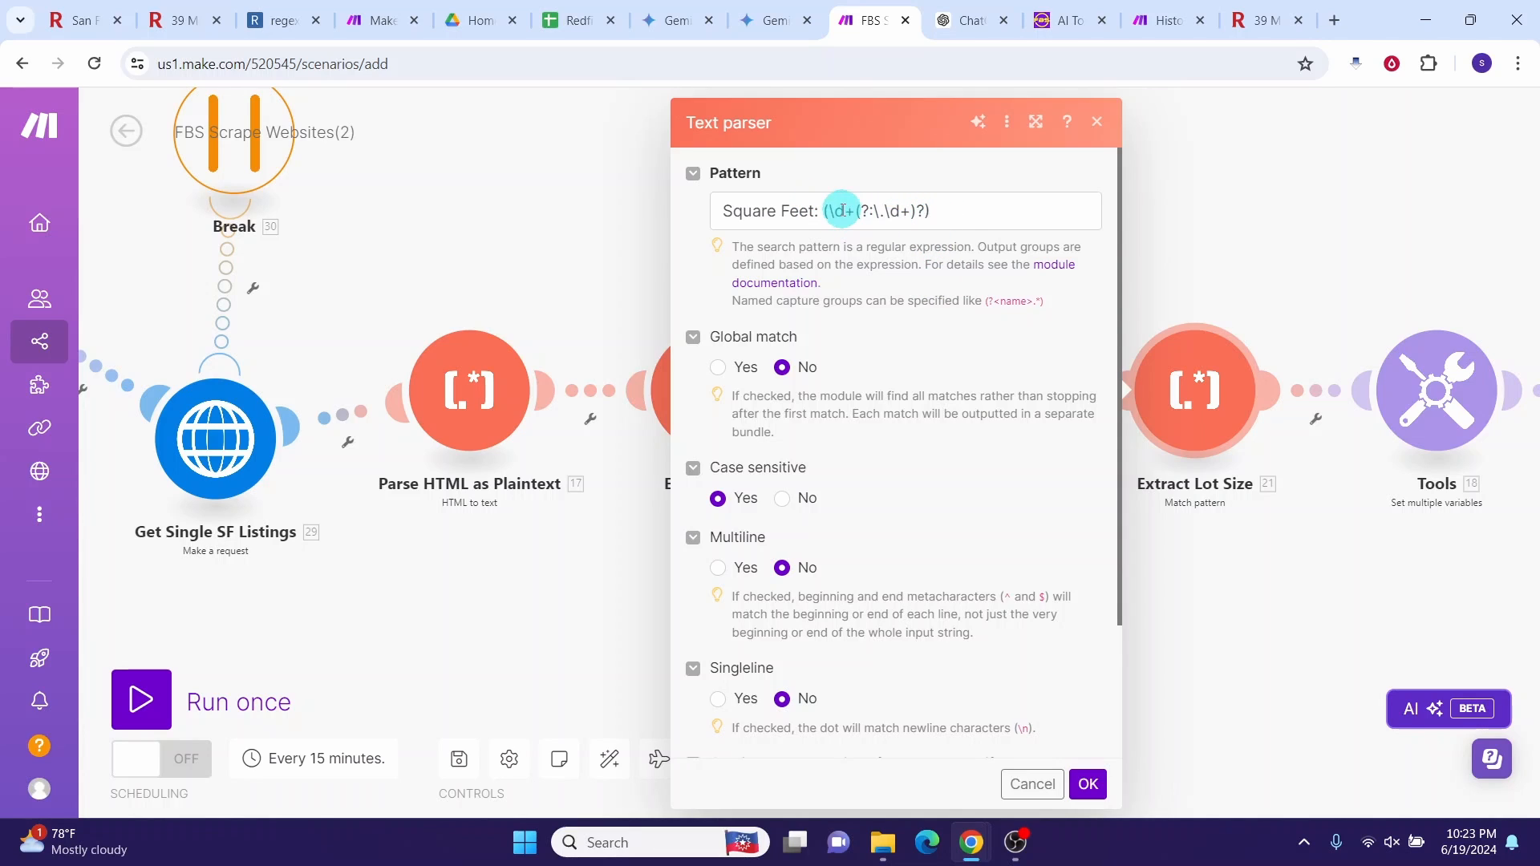
Step: Keep the Extract Lot Size pattern Square Feet: (\d+(?:\.\d+)?) reading 17. Text and confirm it
{"action": "scroll", "coordinate": [802, 561], "scroll_direction": "down", "scroll_amount": 3}
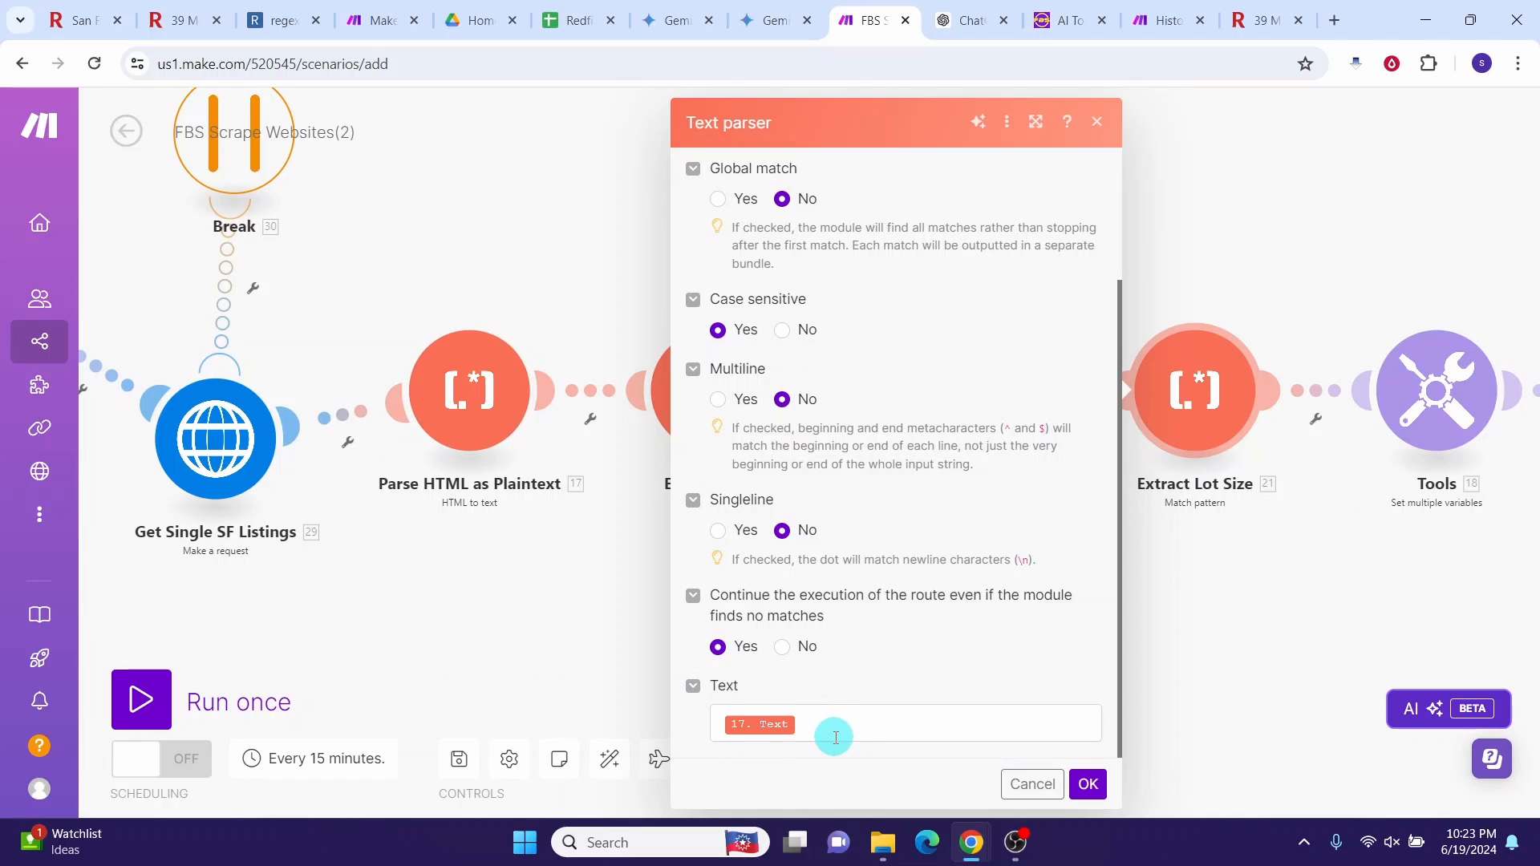
{"action": "left_click", "coordinate": [1088, 784]}
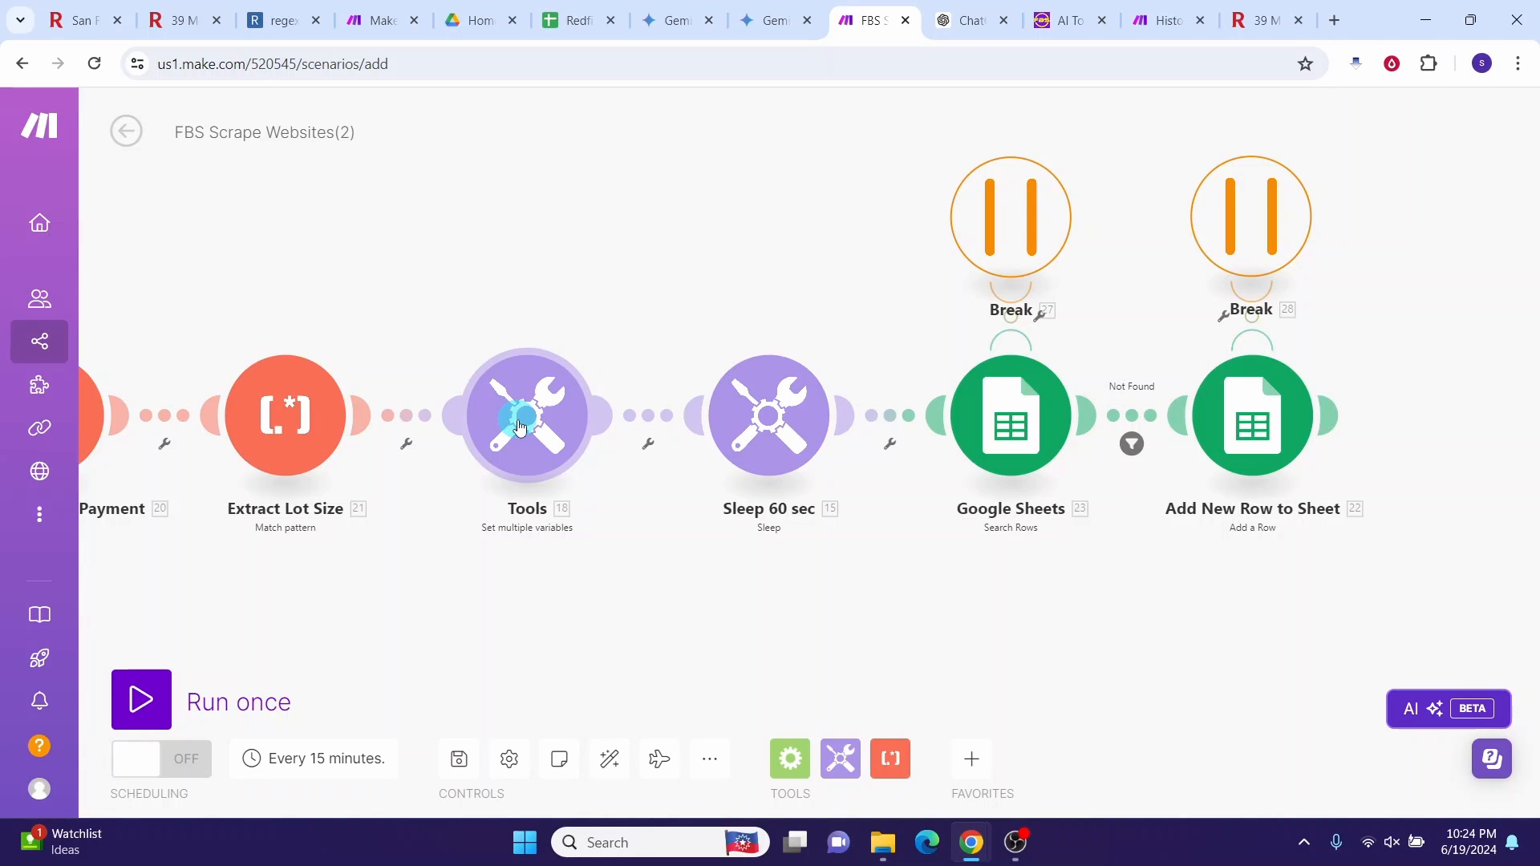
{"action": "left_click", "coordinate": [520, 425]}
{"action": "left_click", "coordinate": [723, 277]}
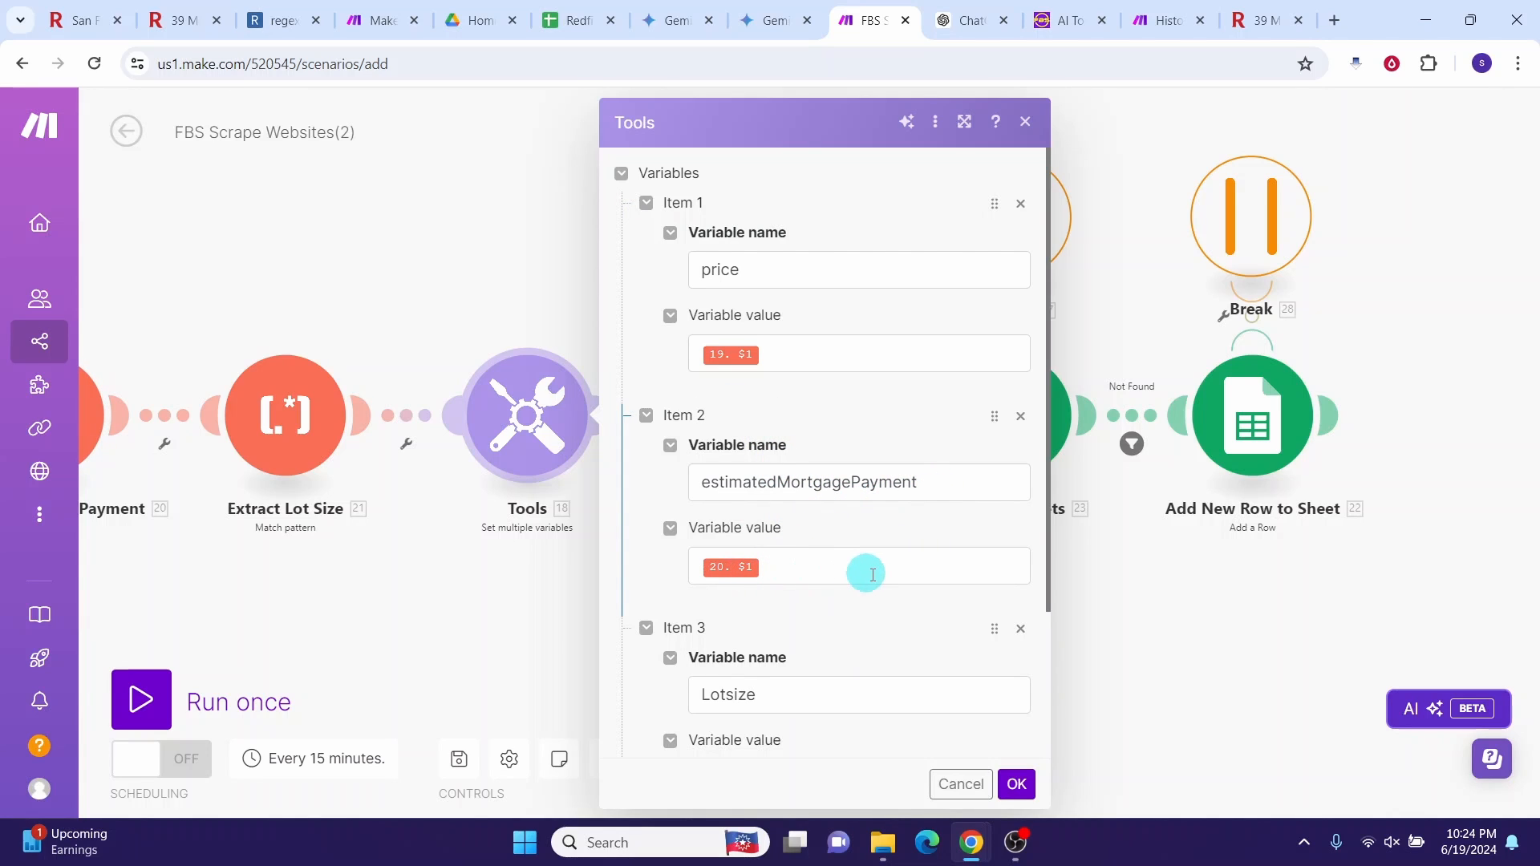
{"action": "scroll", "coordinate": [873, 575], "scroll_direction": "down", "scroll_amount": 2}
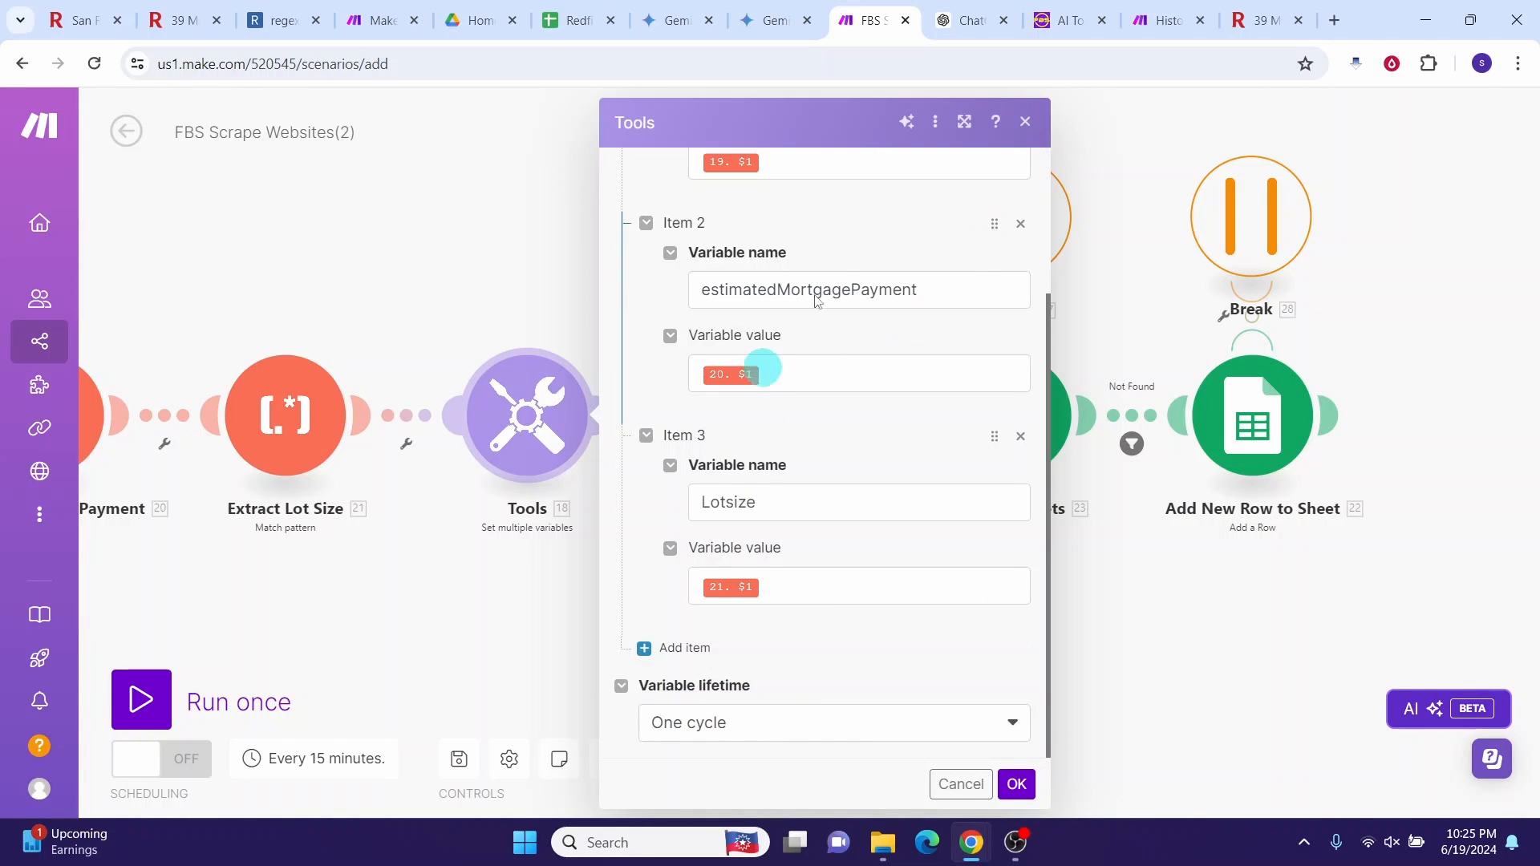
{"action": "left_click", "coordinate": [1025, 122]}
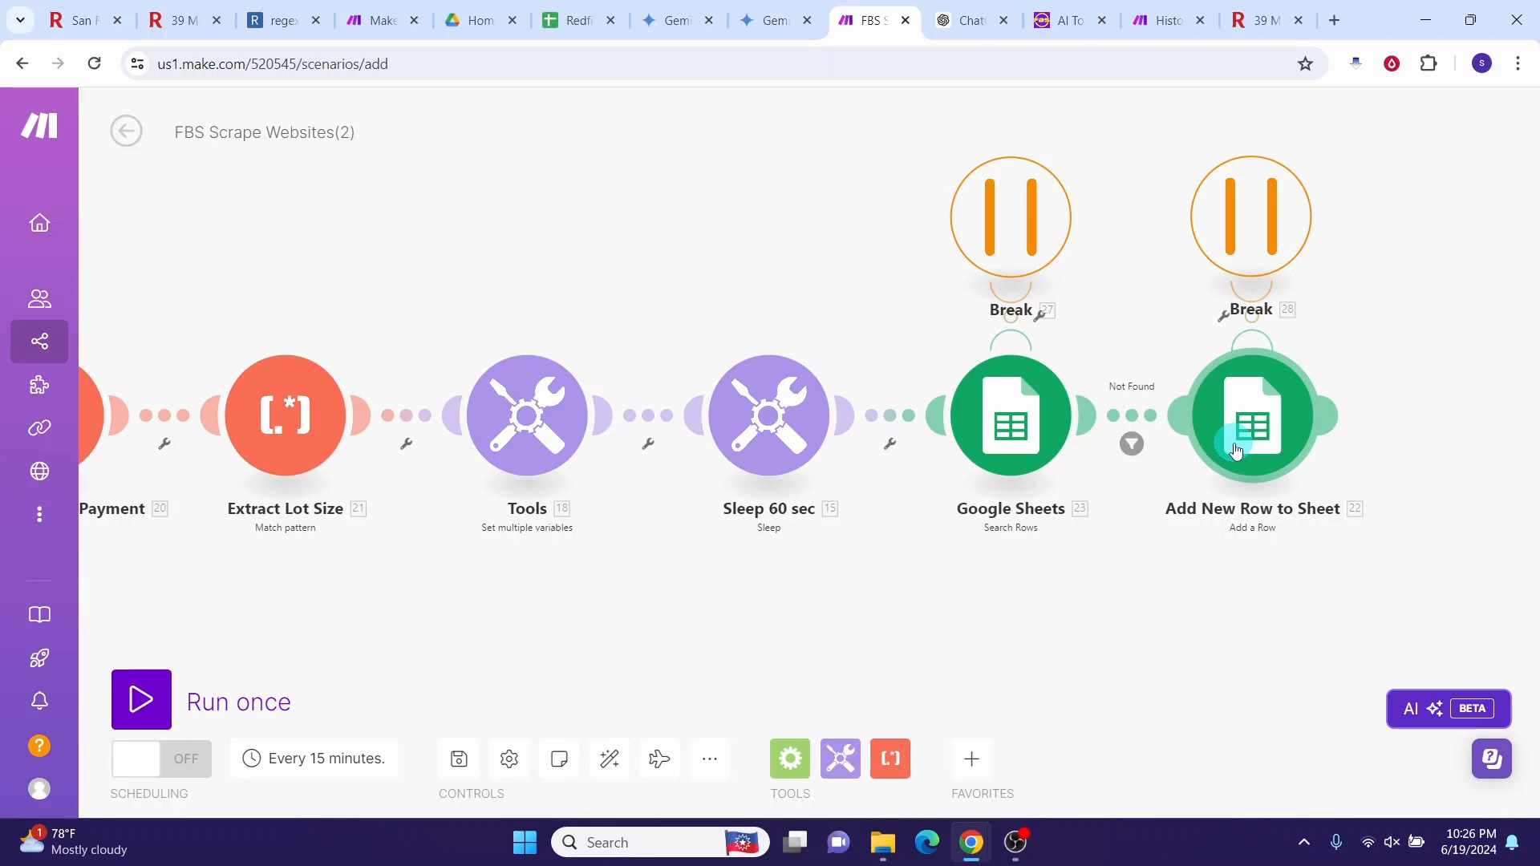
Step: Open the Search Rows settings, skip adding a connection, and select the Redfin Scrape Data spreadsheet ID in its URL
{"action": "left_click", "coordinate": [1014, 442]}
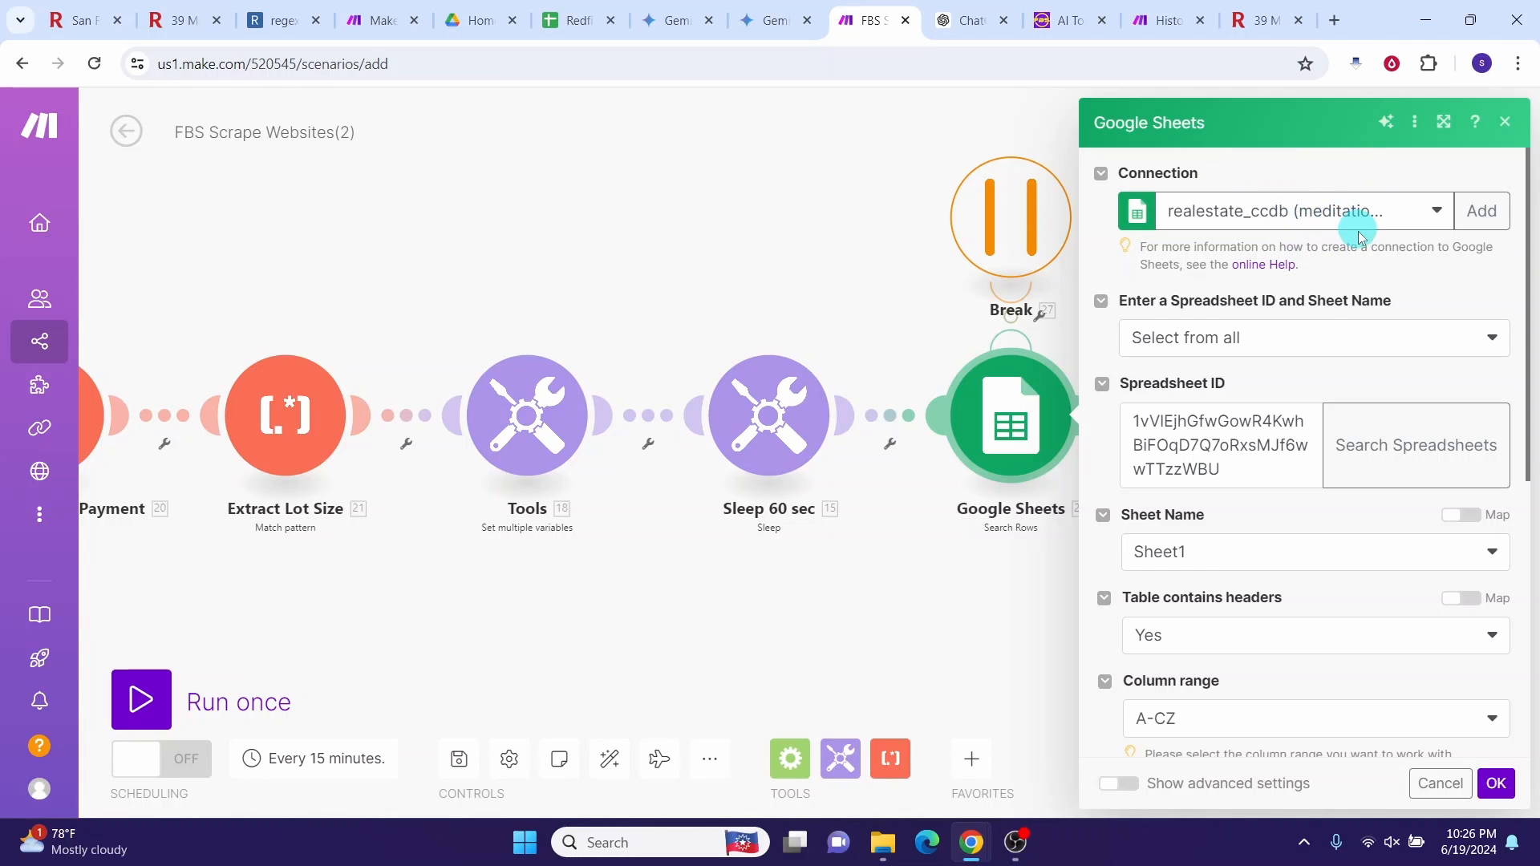
{"action": "left_click", "coordinate": [1482, 211]}
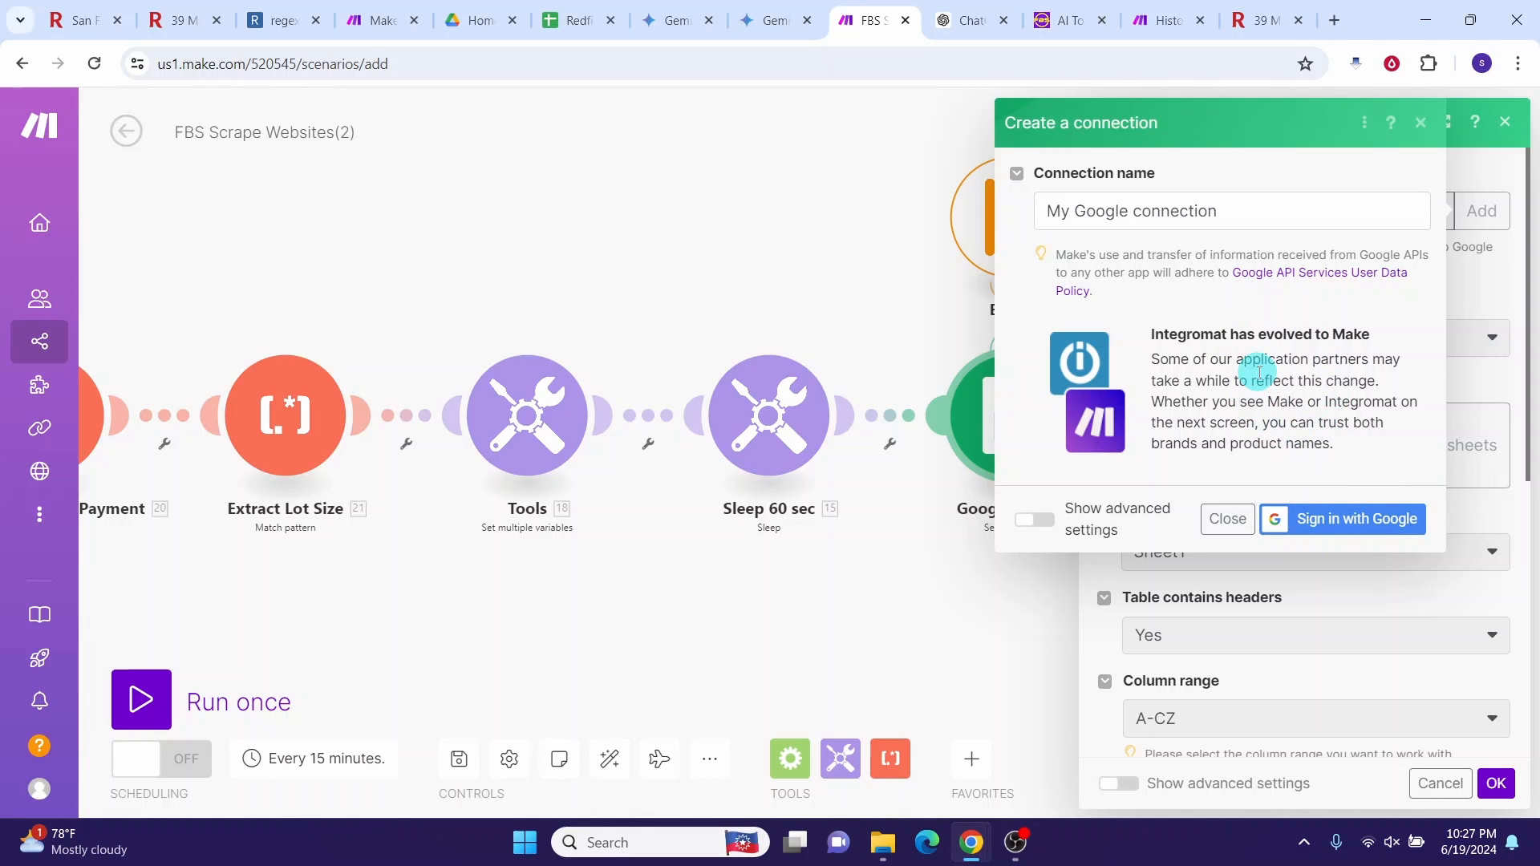
{"action": "left_click", "coordinate": [1420, 125]}
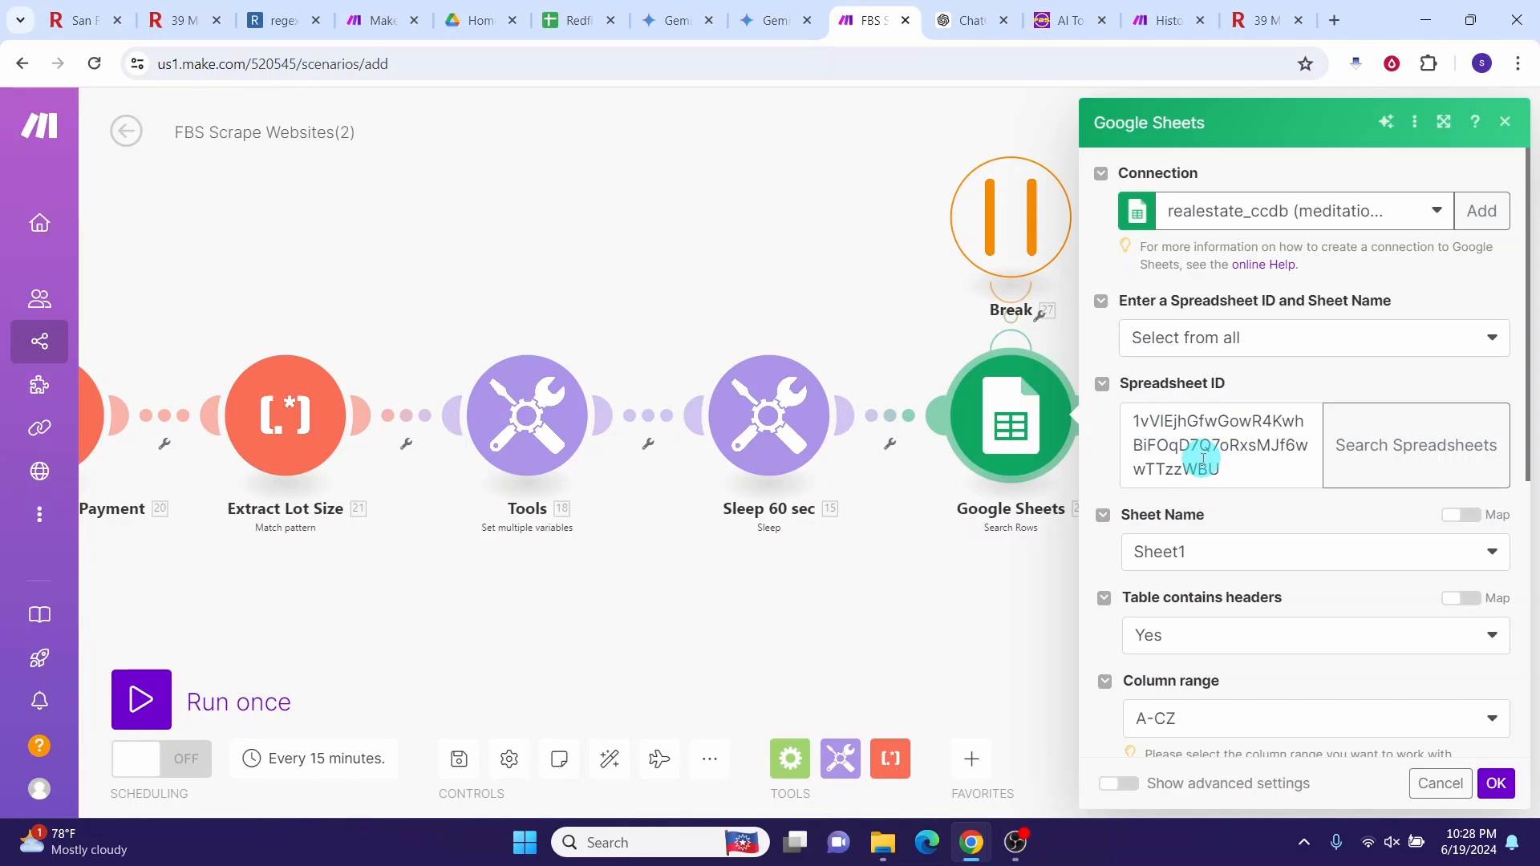
{"action": "left_click", "coordinate": [578, 20]}
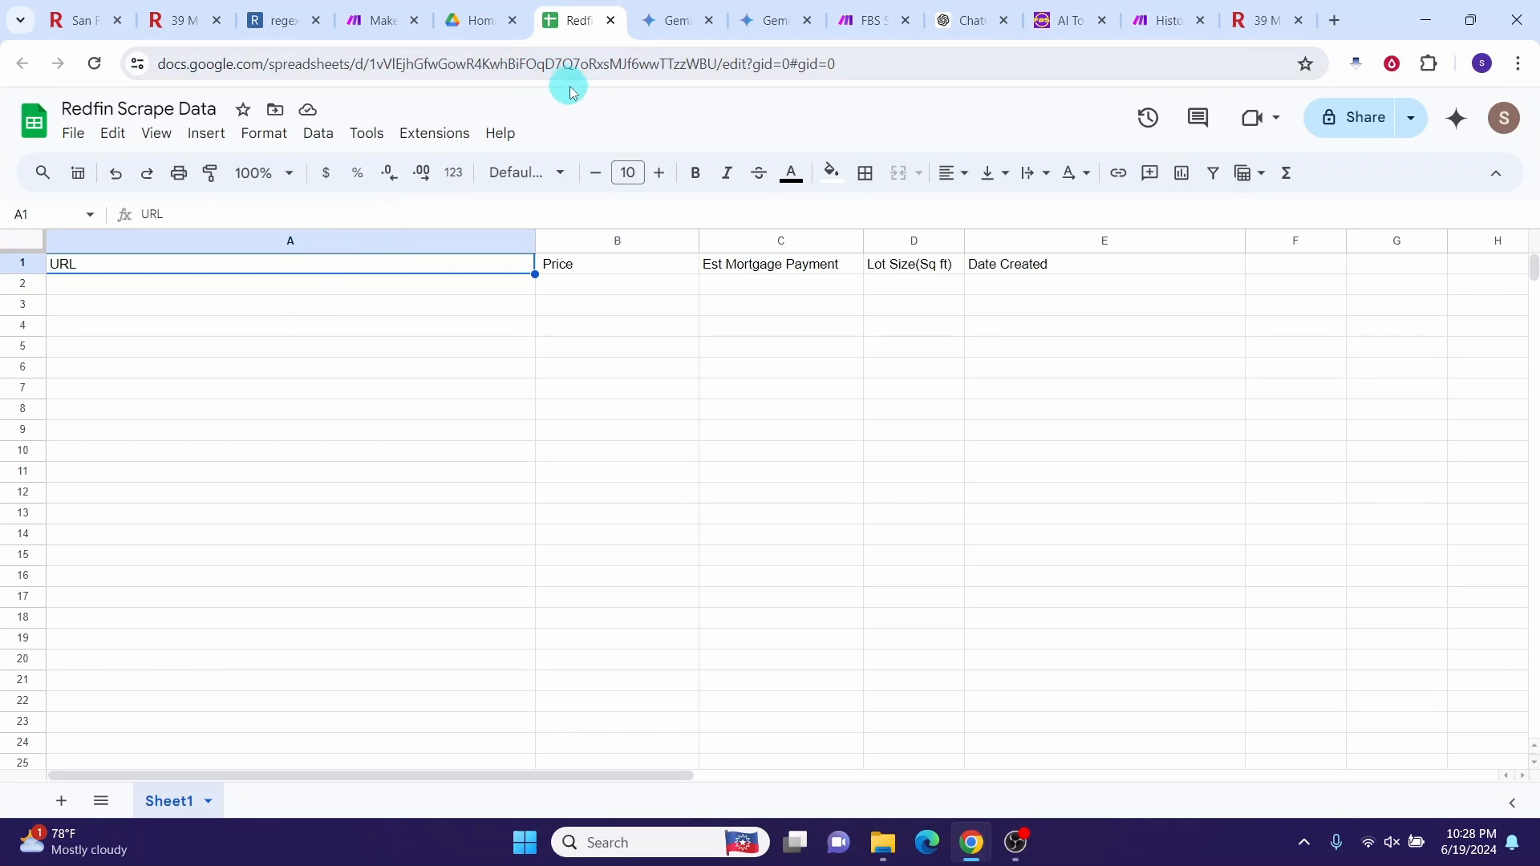
{"action": "left_click_drag", "start_coordinate": [718, 65], "coordinate": [373, 62]}
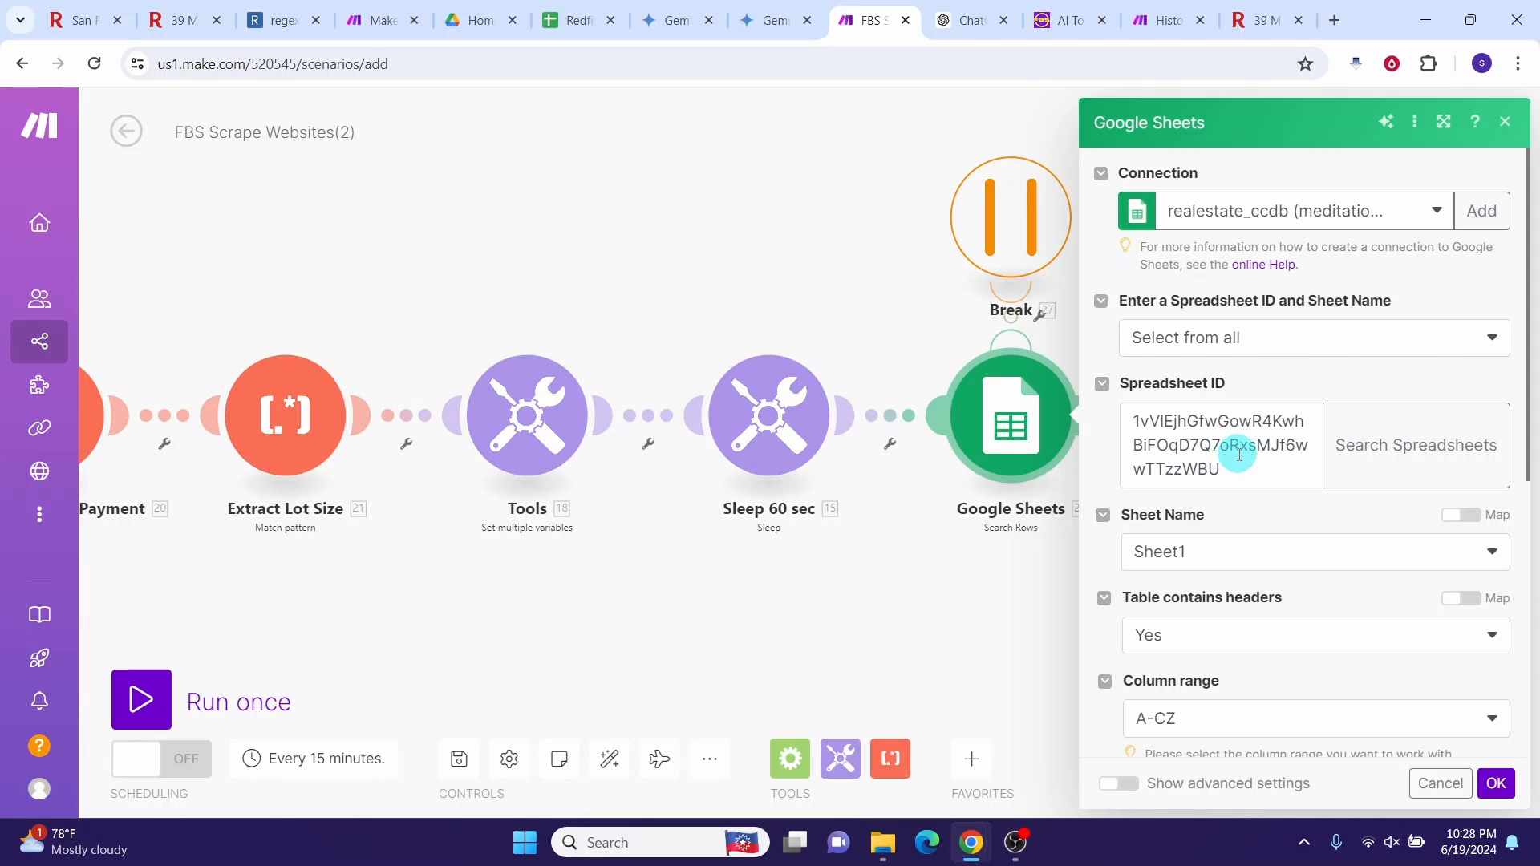
Step: Confirm the Search Rows filter URL (A) equal to individualUrl and close the settings
{"action": "scroll", "coordinate": [1240, 455], "scroll_direction": "down", "scroll_amount": 3}
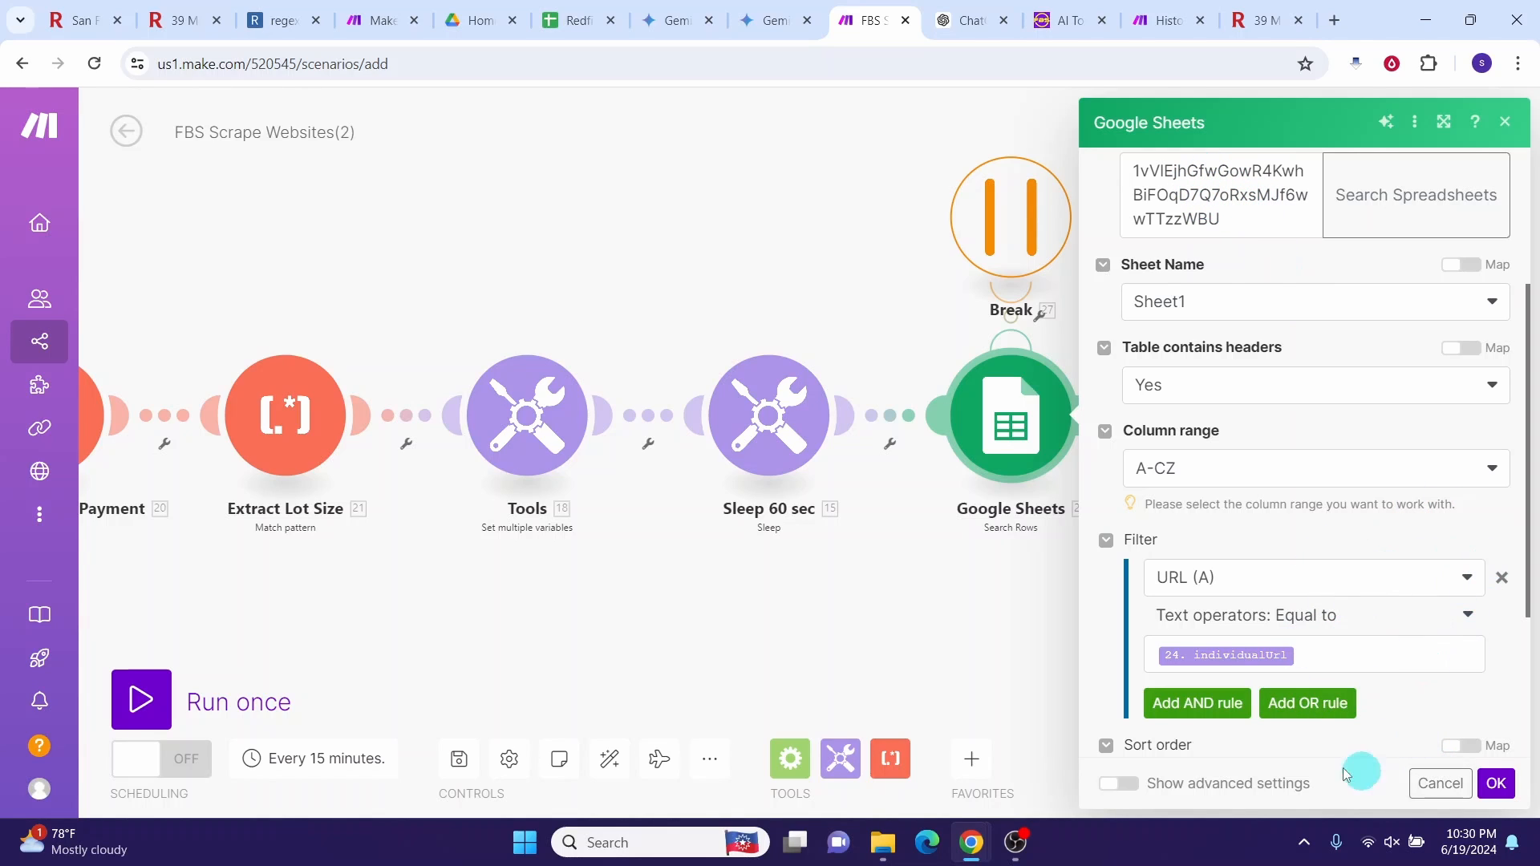
{"action": "left_click", "coordinate": [1497, 783]}
{"action": "left_click", "coordinate": [1132, 446]}
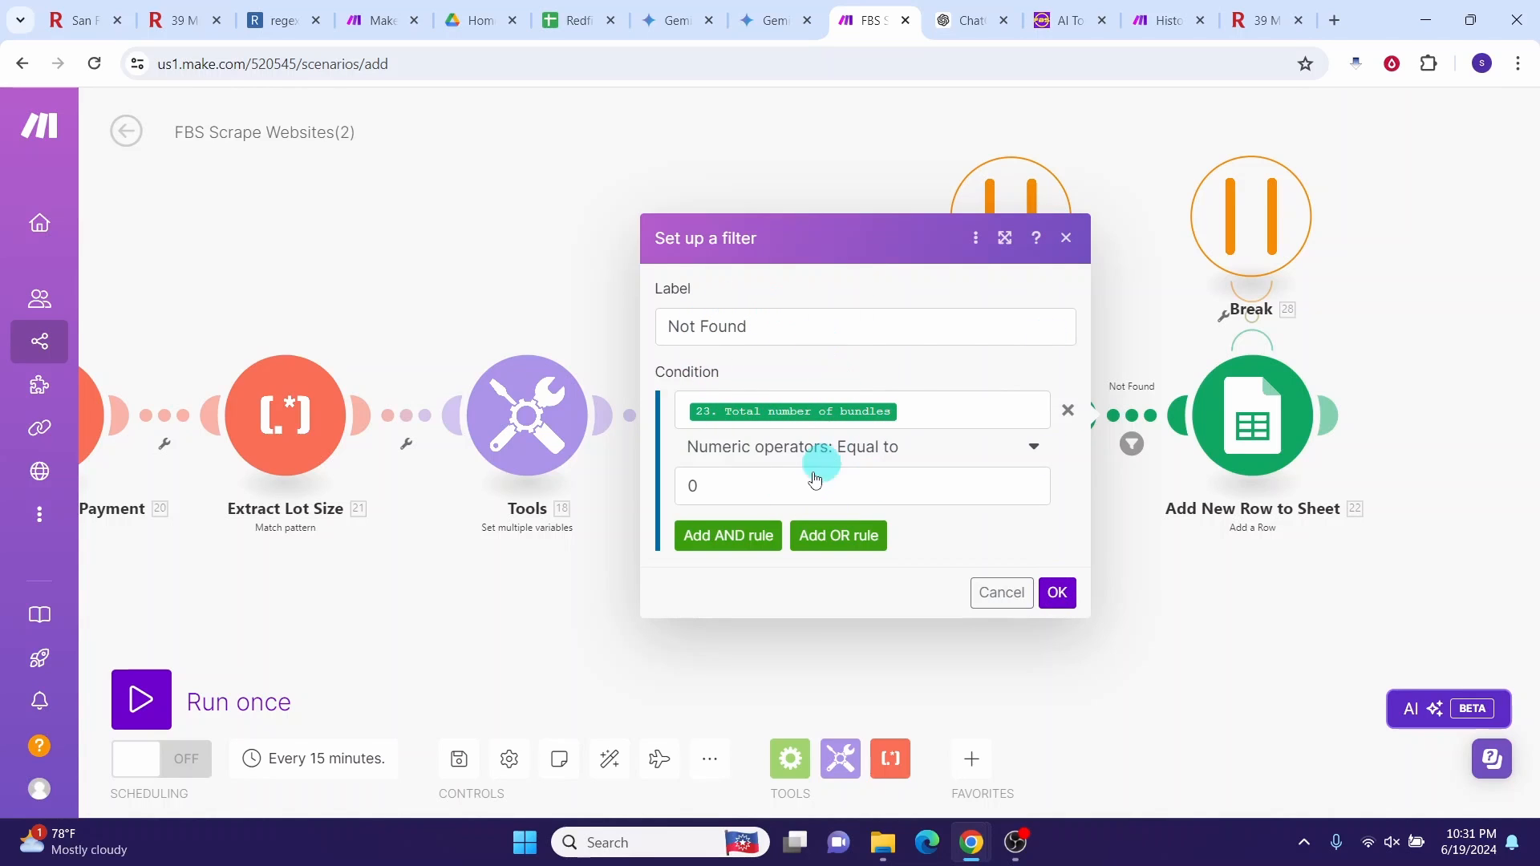
{"action": "left_click", "coordinate": [1089, 376]}
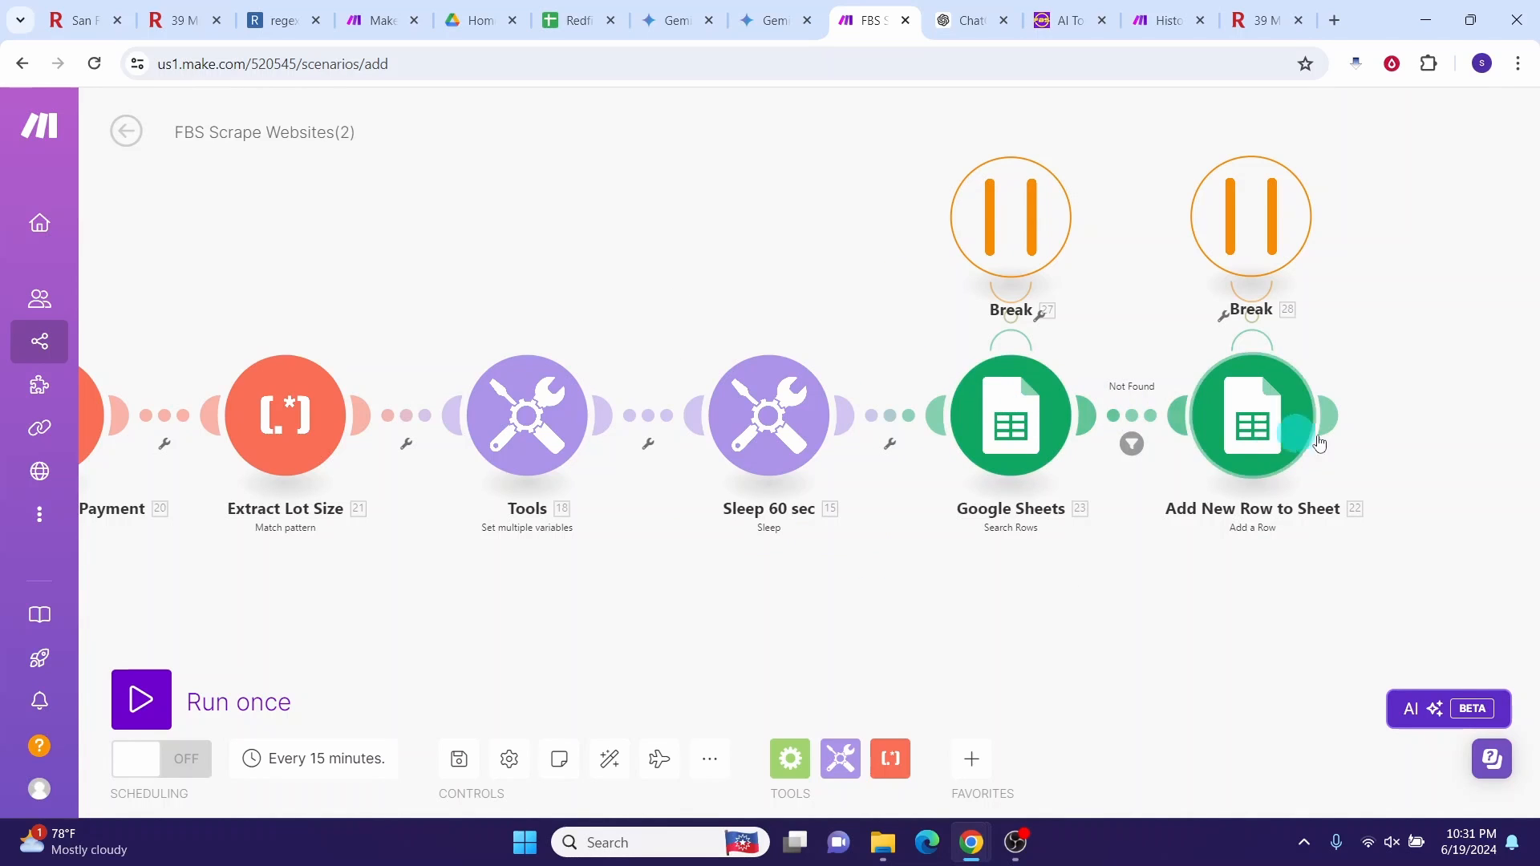
{"action": "right_click", "coordinate": [1134, 419]}
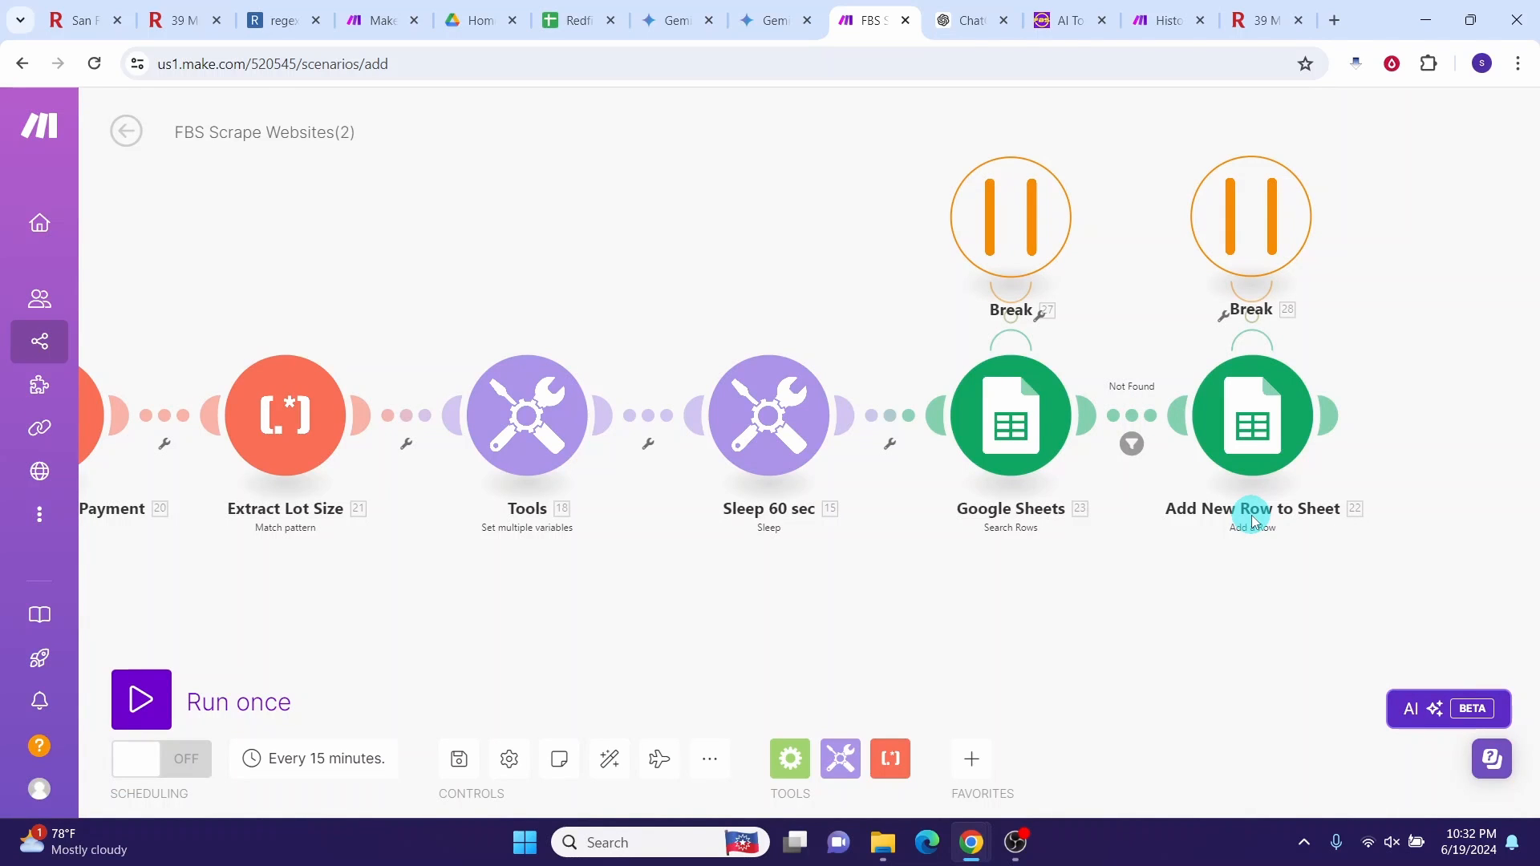
{"action": "left_click", "coordinate": [1254, 521]}
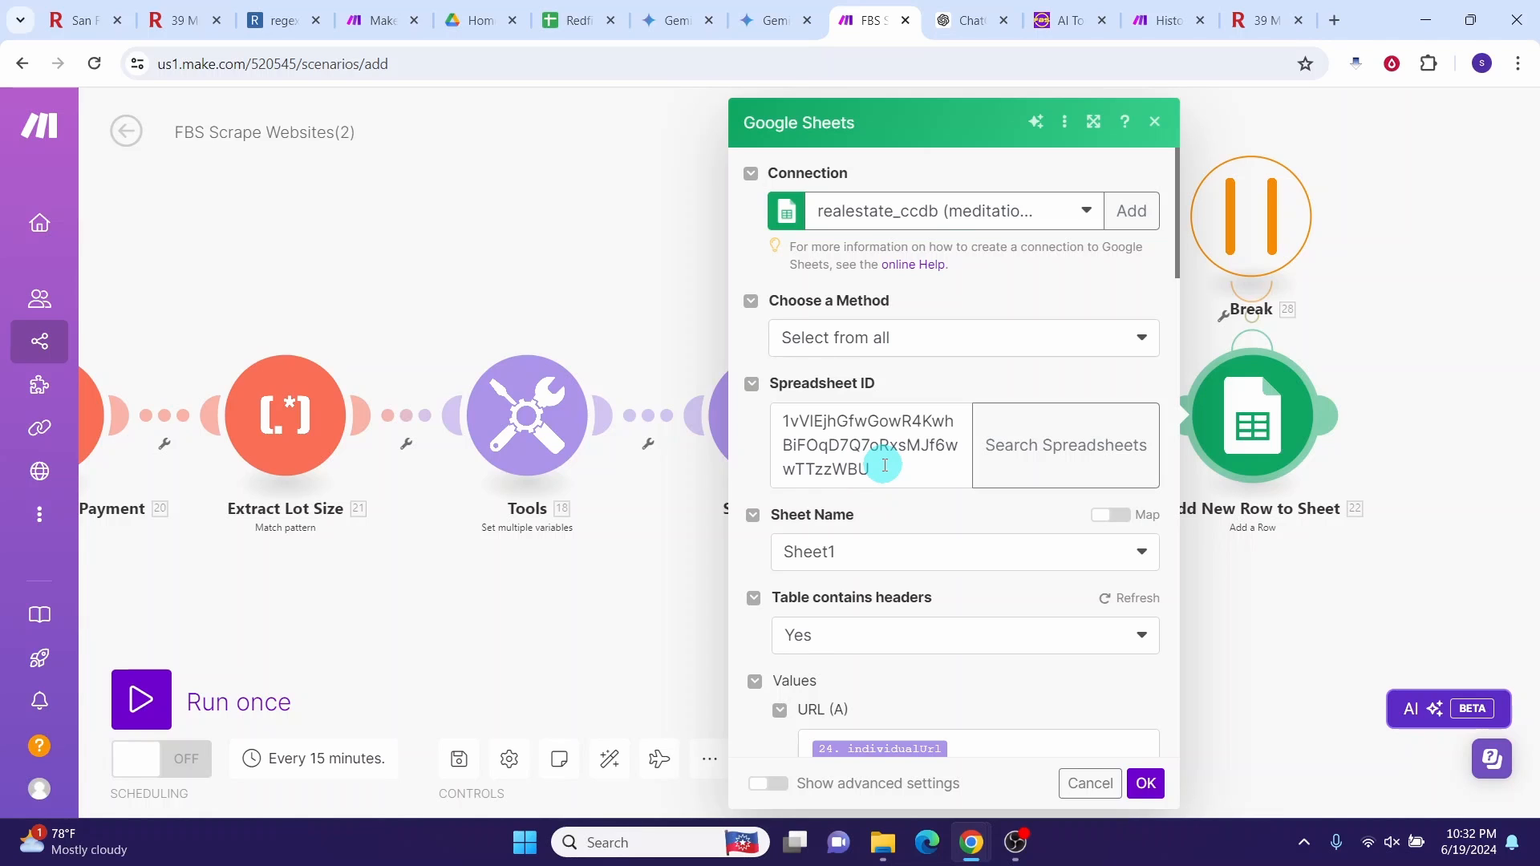
{"action": "left_click_drag", "start_coordinate": [1177, 262], "coordinate": [1172, 335]}
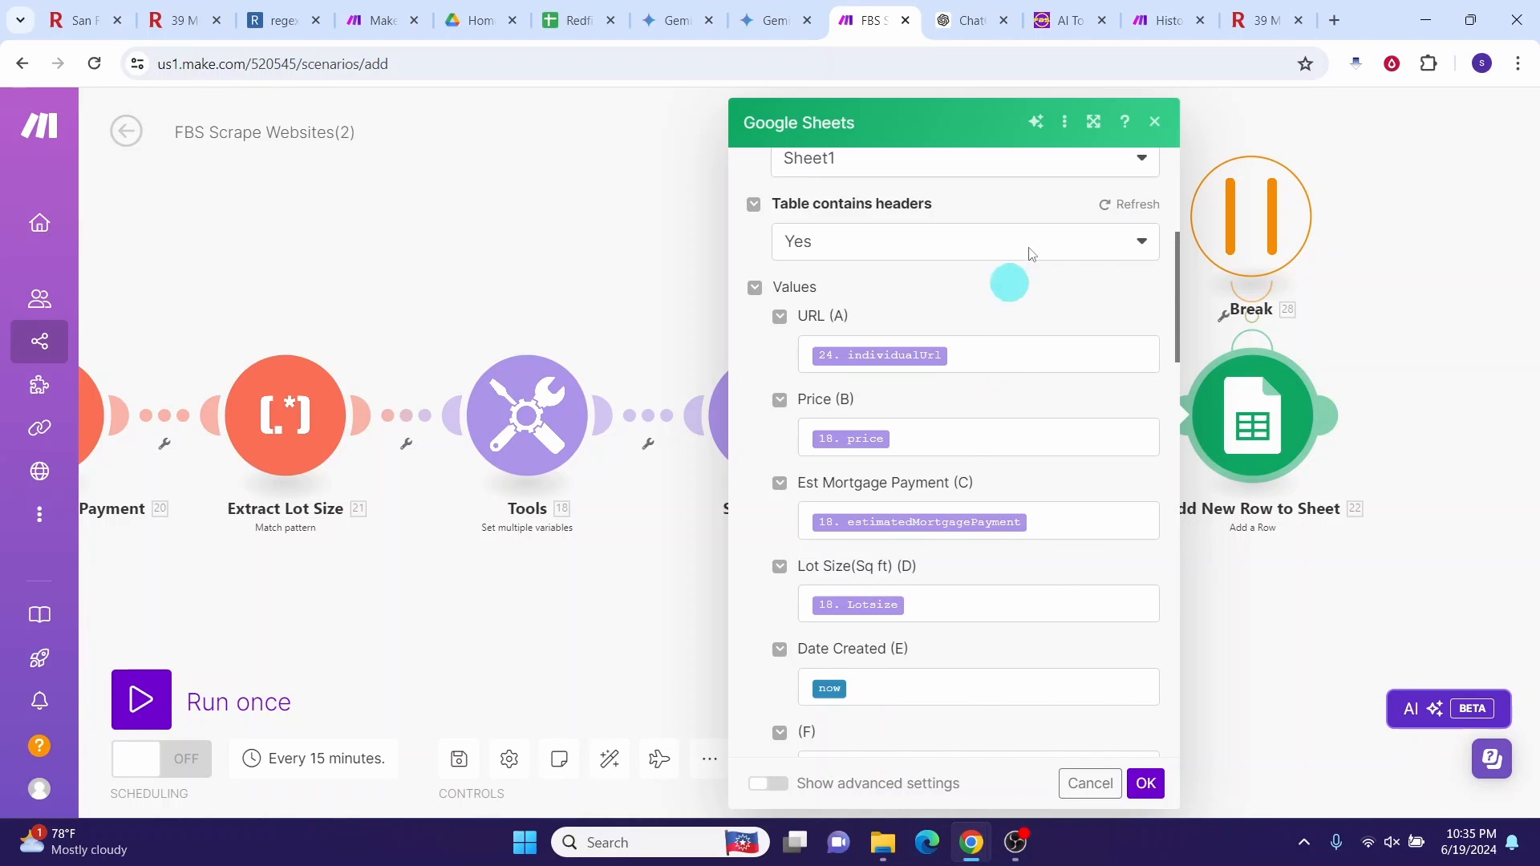
{"action": "scroll", "coordinate": [1163, 225], "scroll_direction": "up", "scroll_amount": 4}
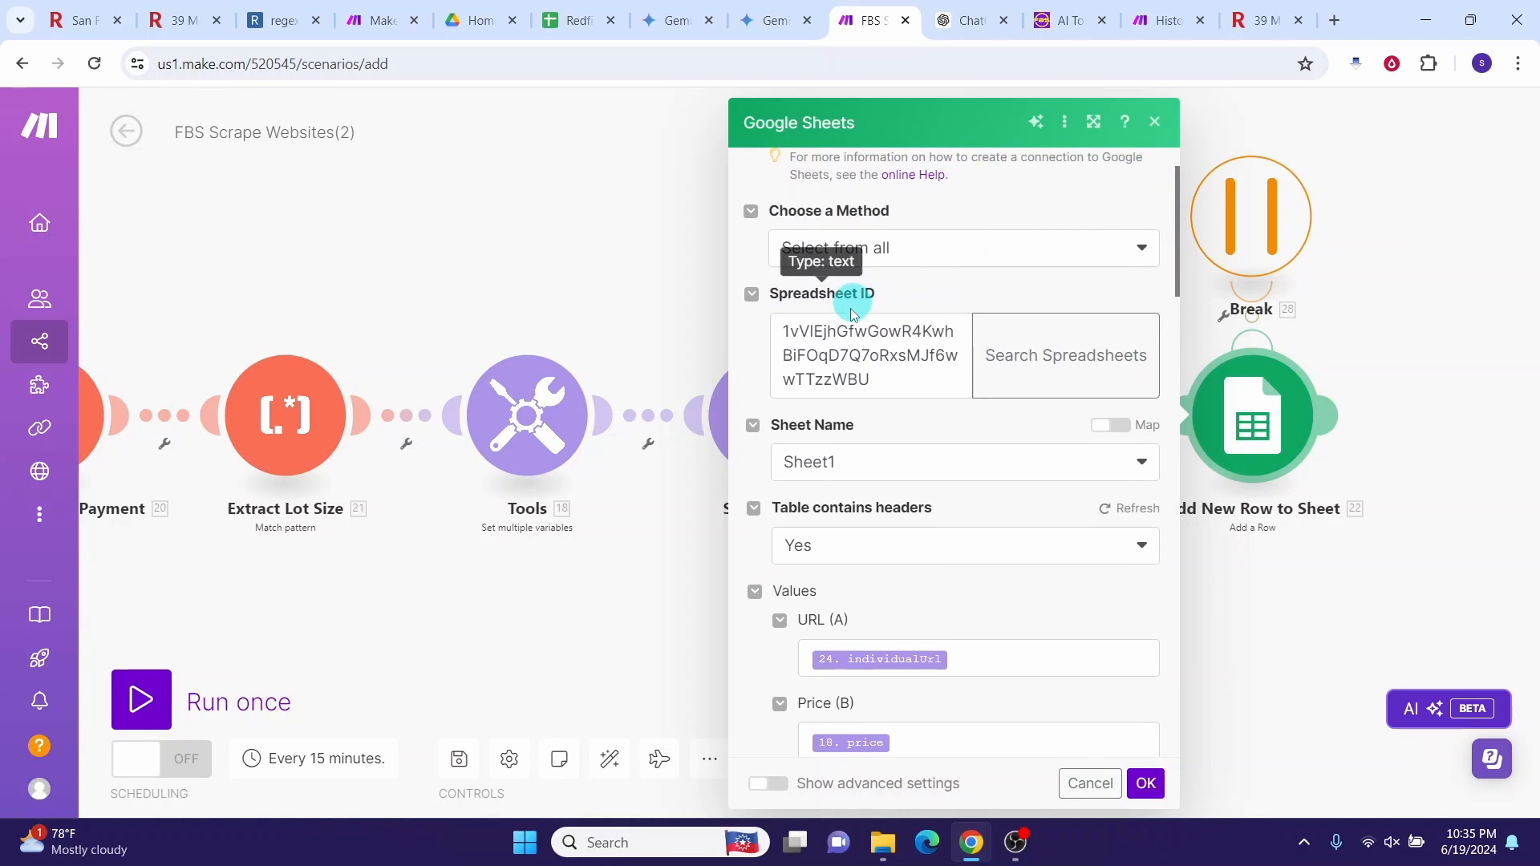
{"action": "left_click", "coordinate": [1145, 783]}
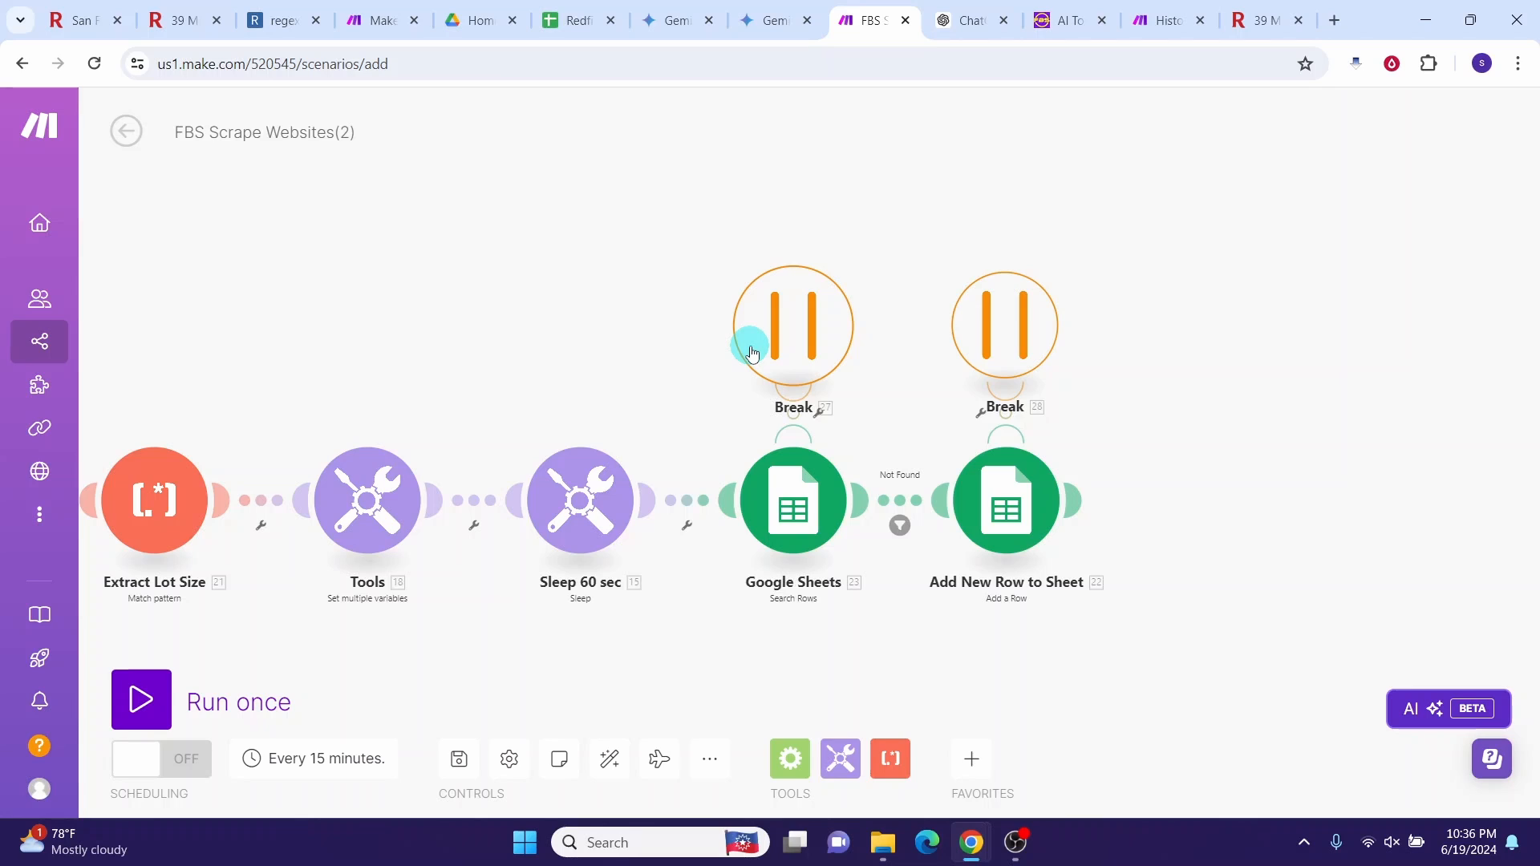
Step: Confirm the Break handler's 3 attempts and 30-minute retry interval, then copy the module
{"action": "left_click", "coordinate": [794, 343]}
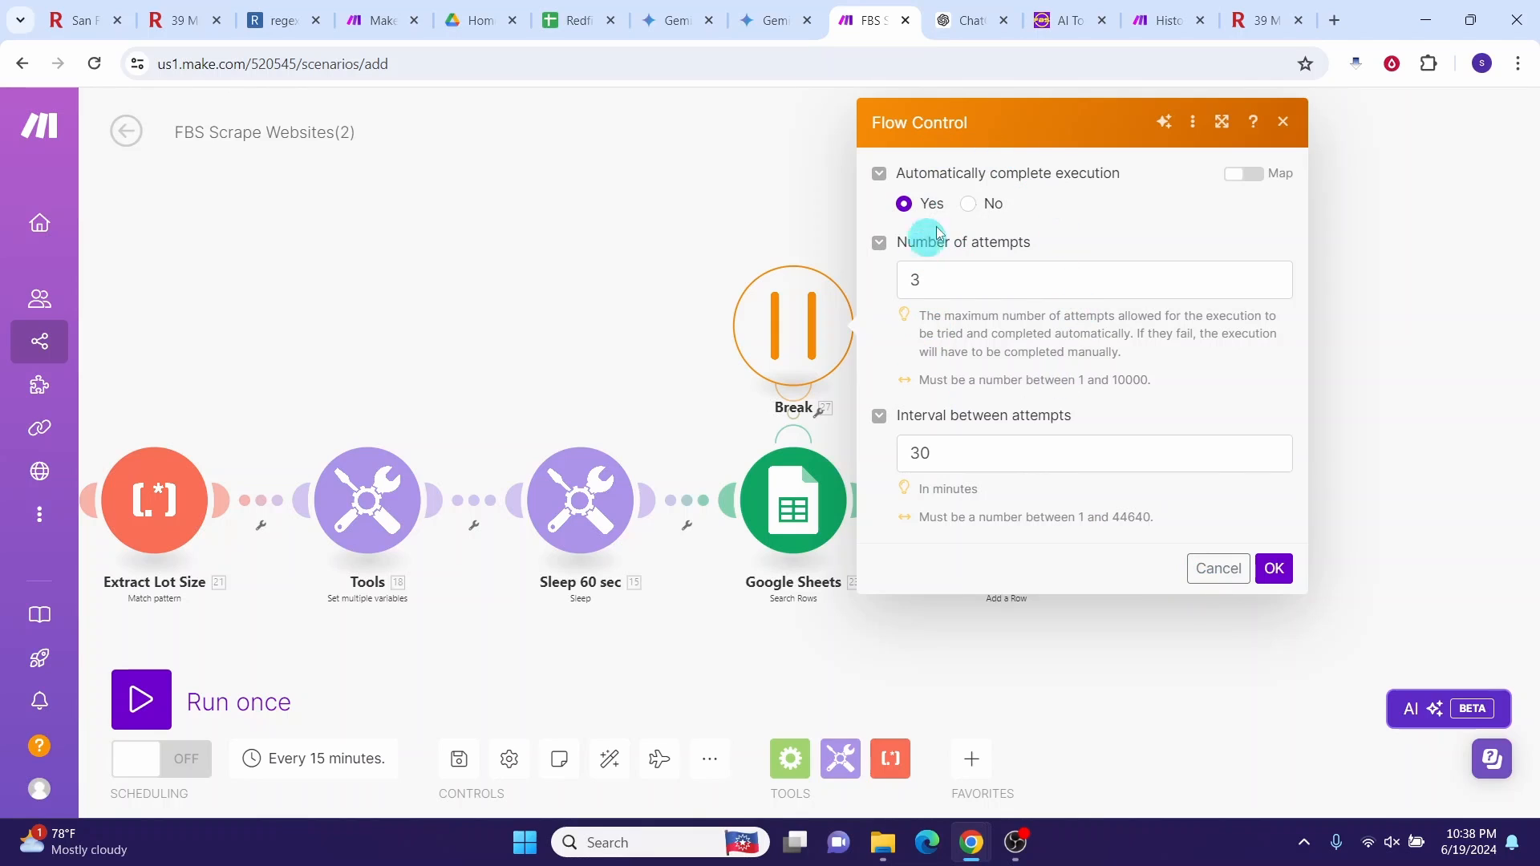
{"action": "left_click", "coordinate": [1272, 568]}
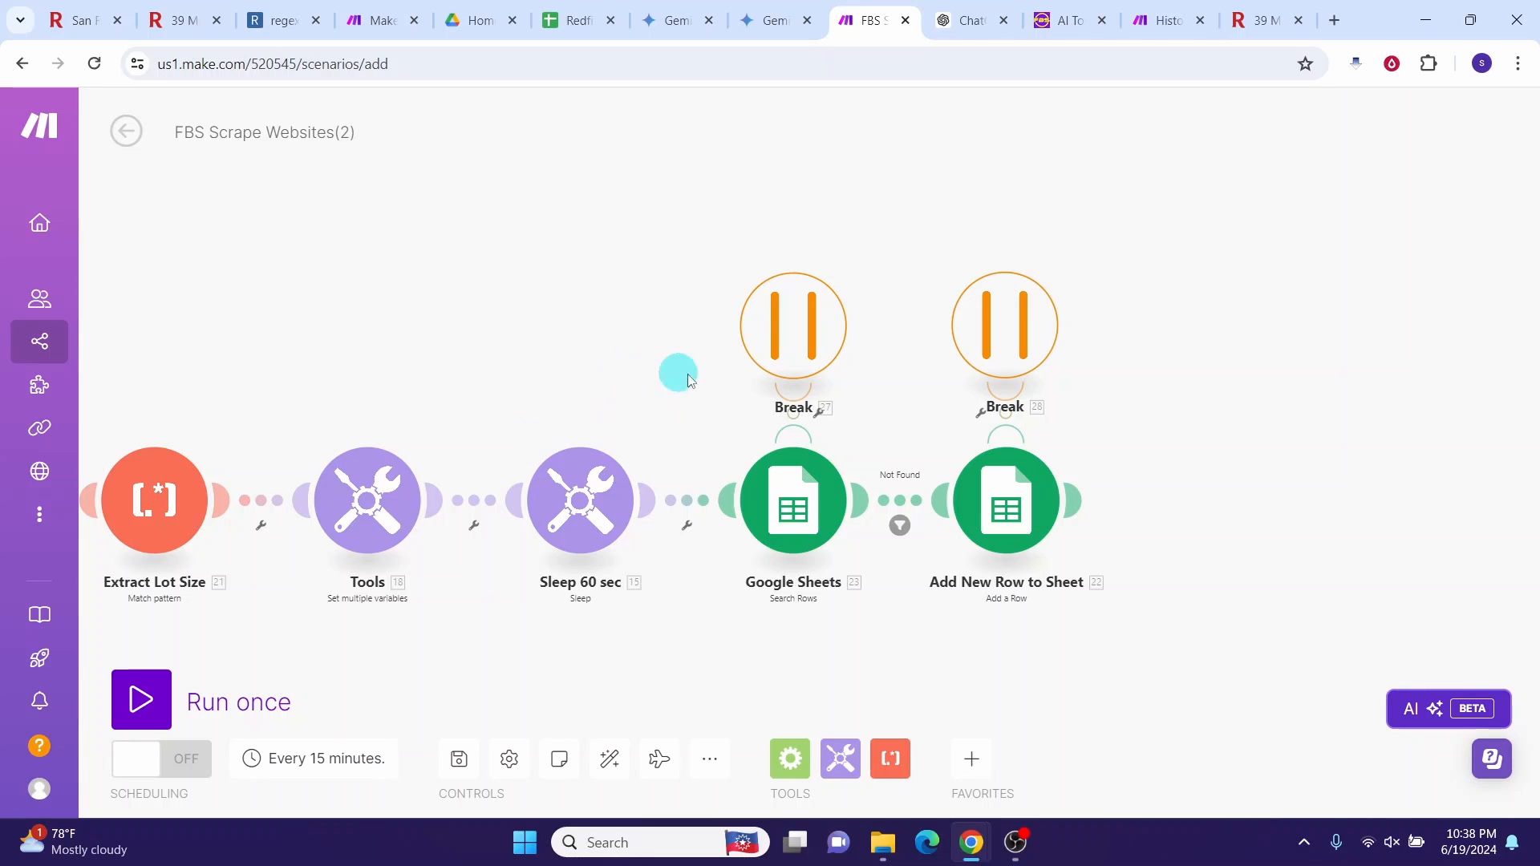
{"action": "right_click", "coordinate": [809, 331]}
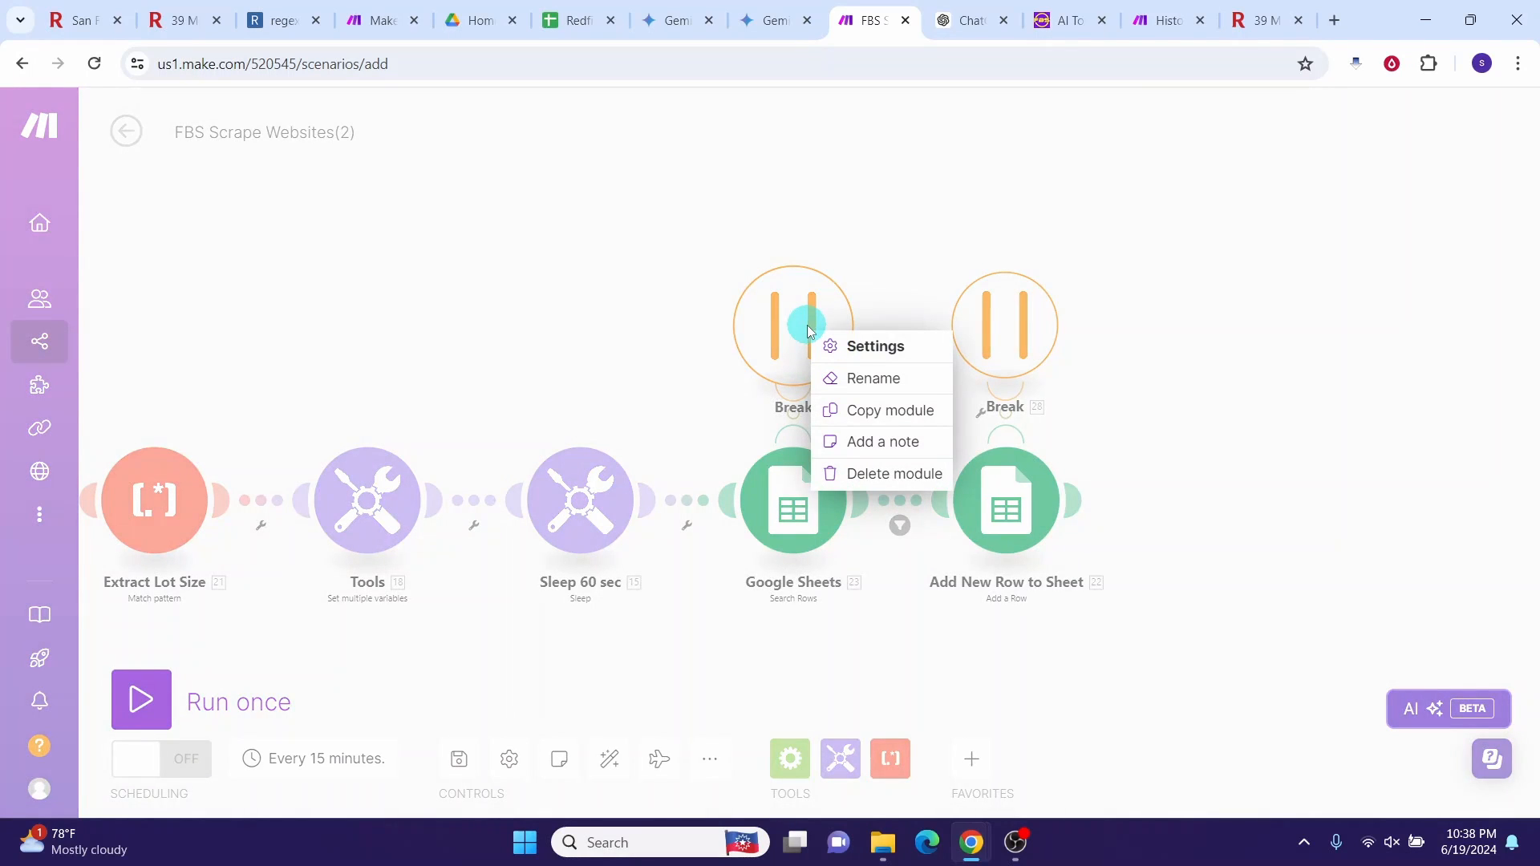
{"action": "left_click", "coordinate": [849, 412]}
{"action": "right_click", "coordinate": [469, 362]}
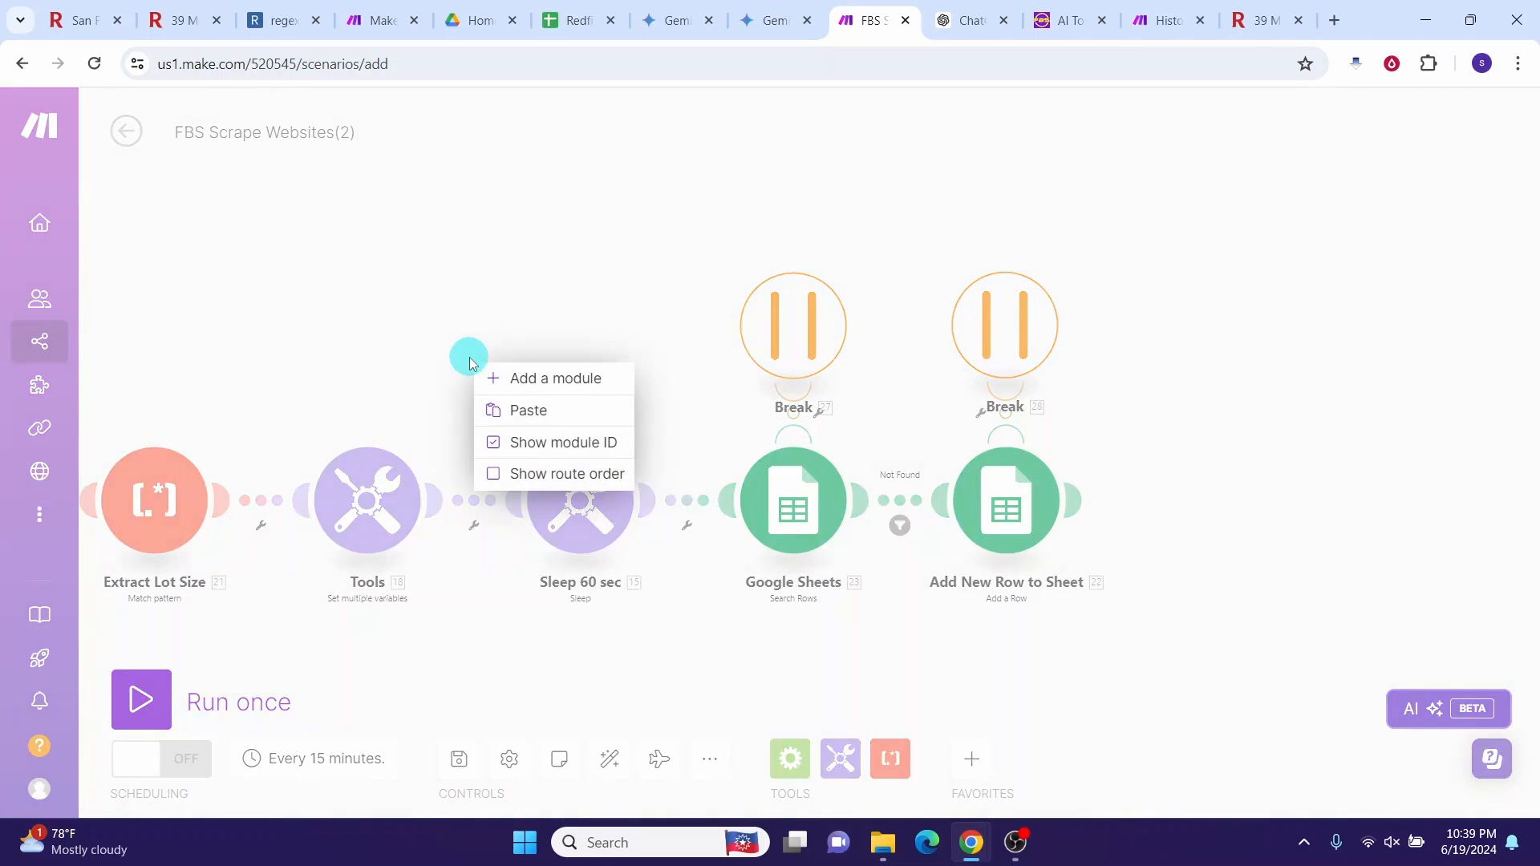
Step: Paste the copied Break handler onto the canvas and bring up the scenario settings
{"action": "left_click", "coordinate": [528, 410]}
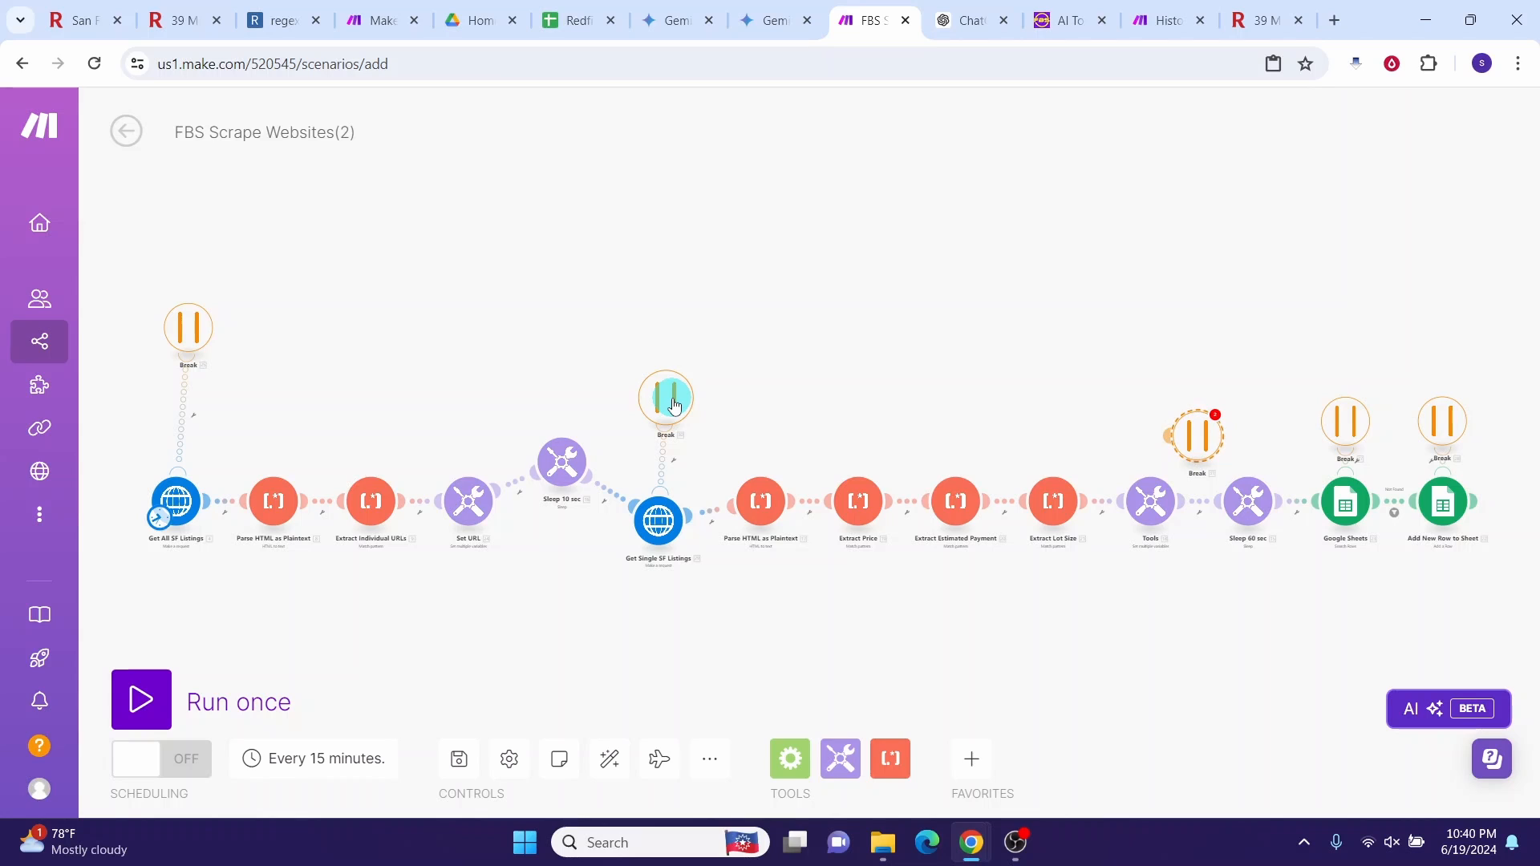
{"action": "left_click", "coordinate": [510, 759]}
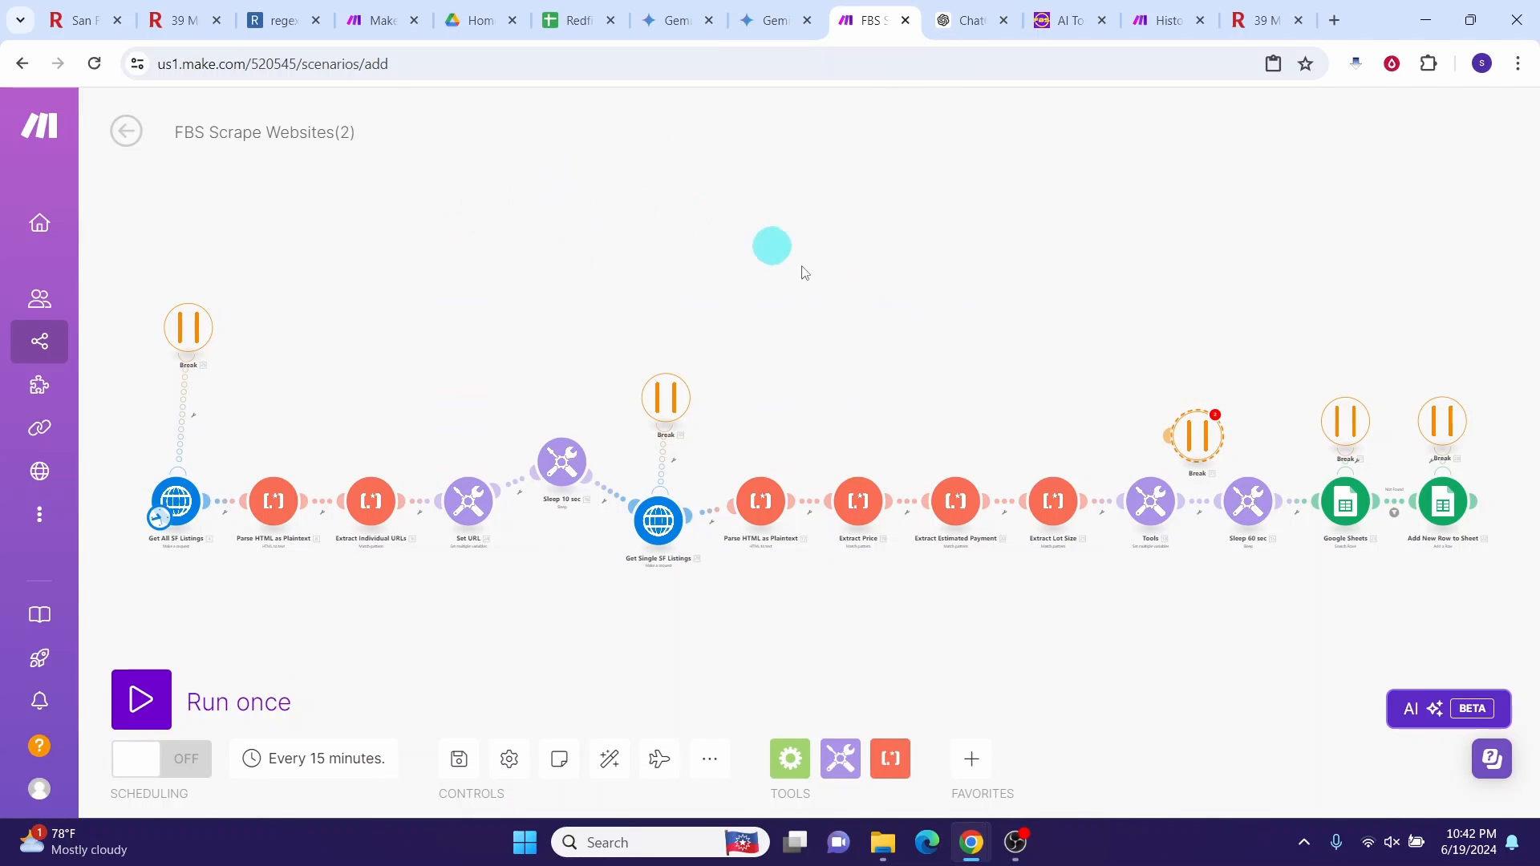
Step: Save the scenario, confirm row 2 of Redfin Scrape Data is empty, and run it once
{"action": "left_click", "coordinate": [458, 761]}
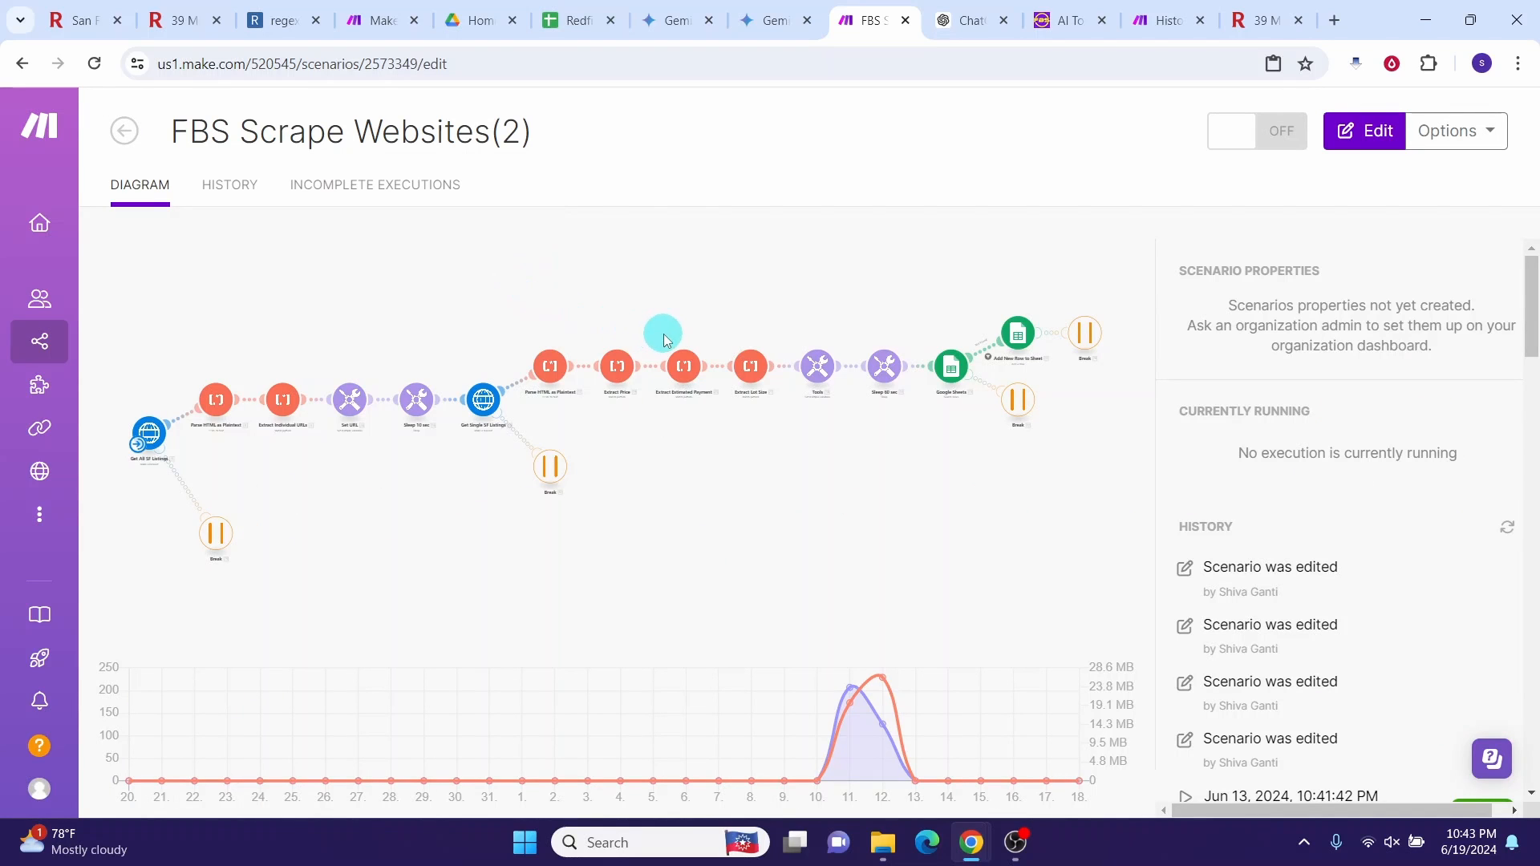
{"action": "left_click", "coordinate": [556, 22]}
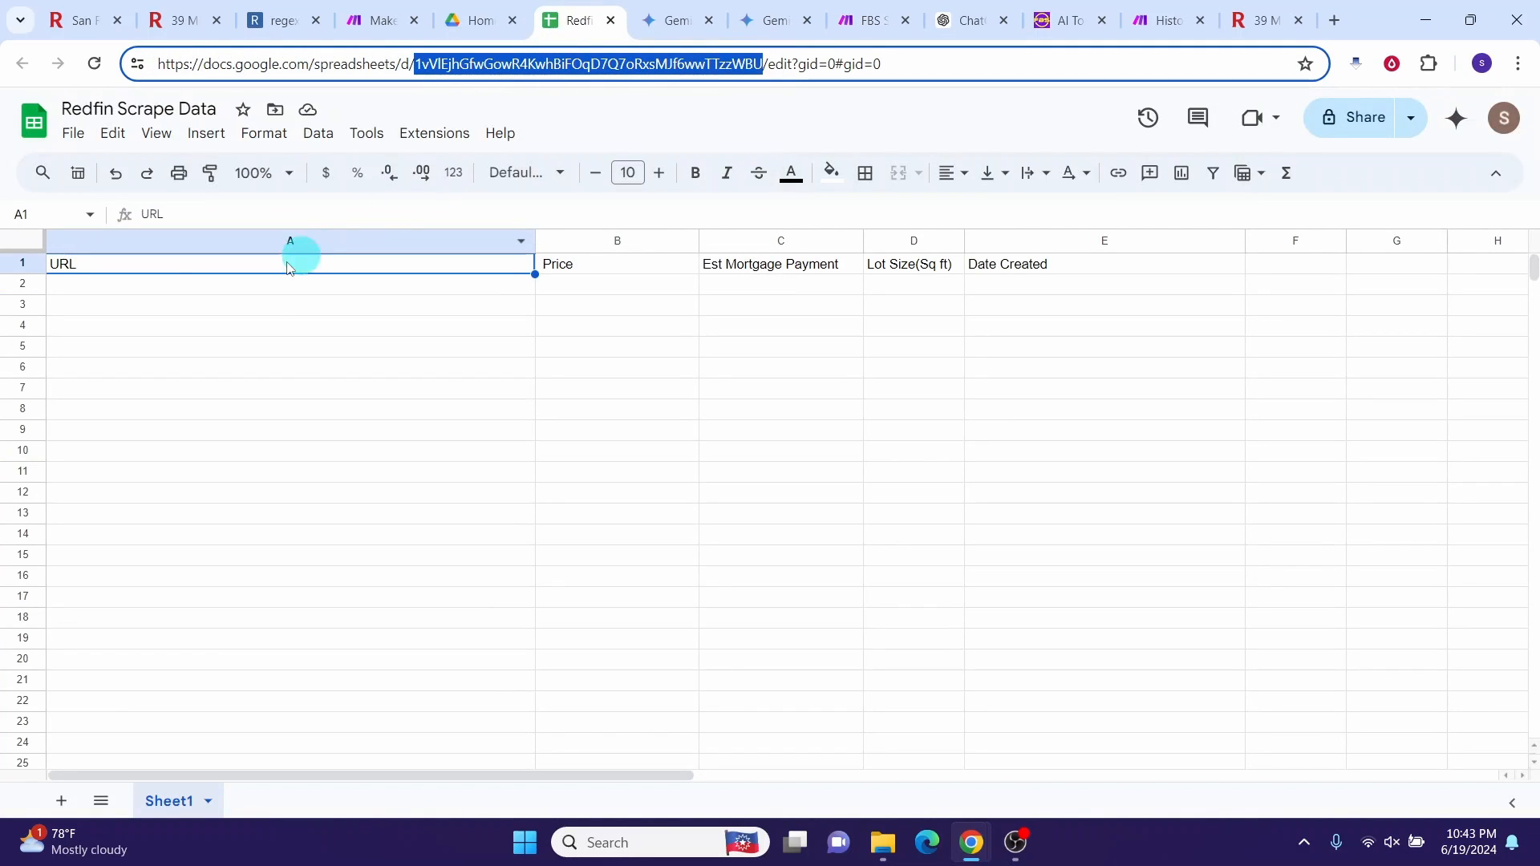
{"action": "left_click", "coordinate": [195, 287]}
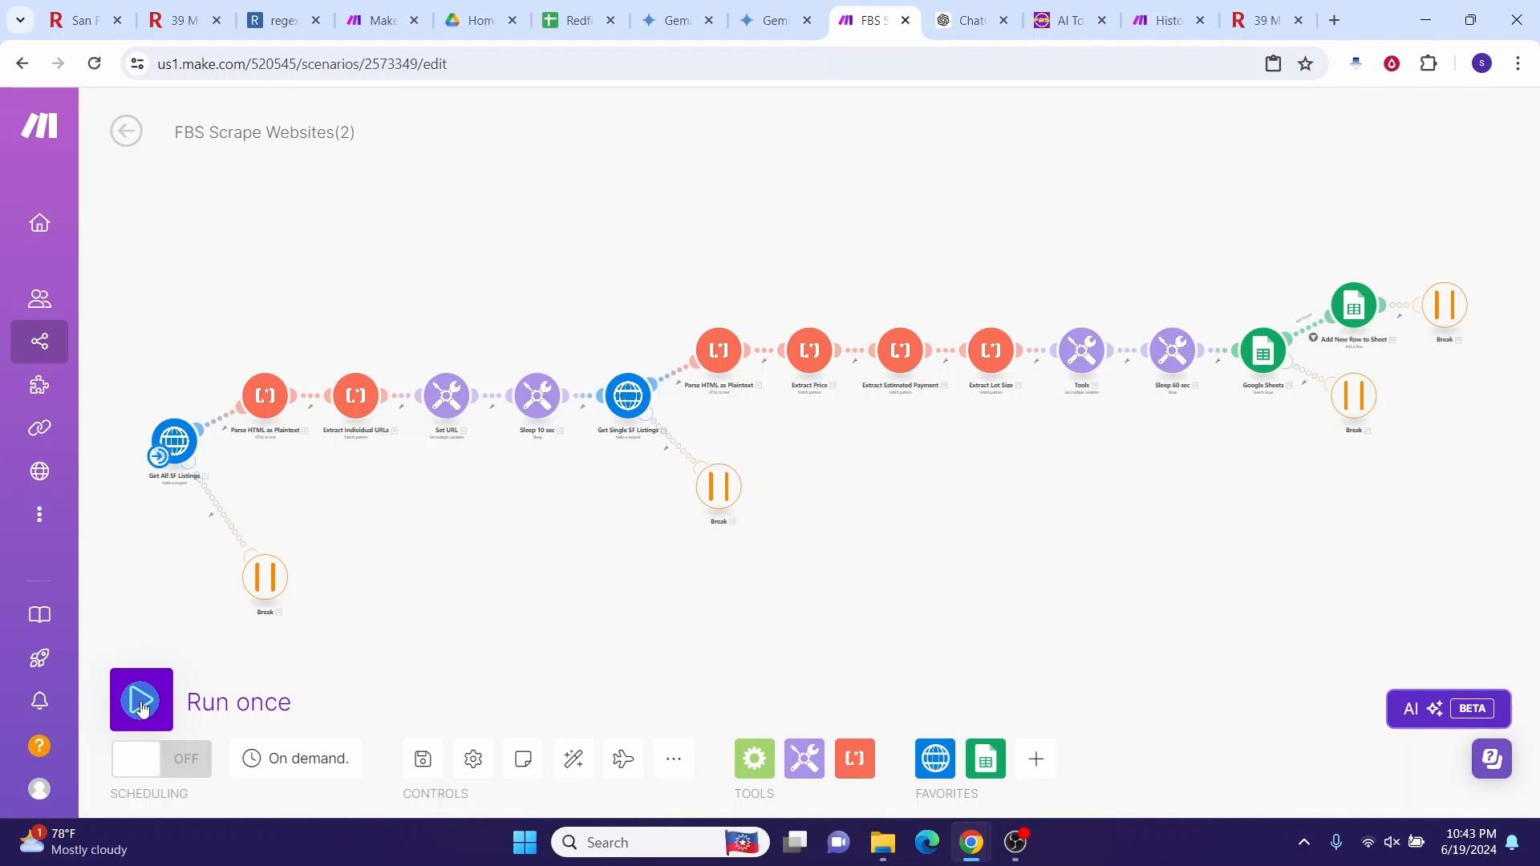
{"action": "left_click", "coordinate": [141, 708]}
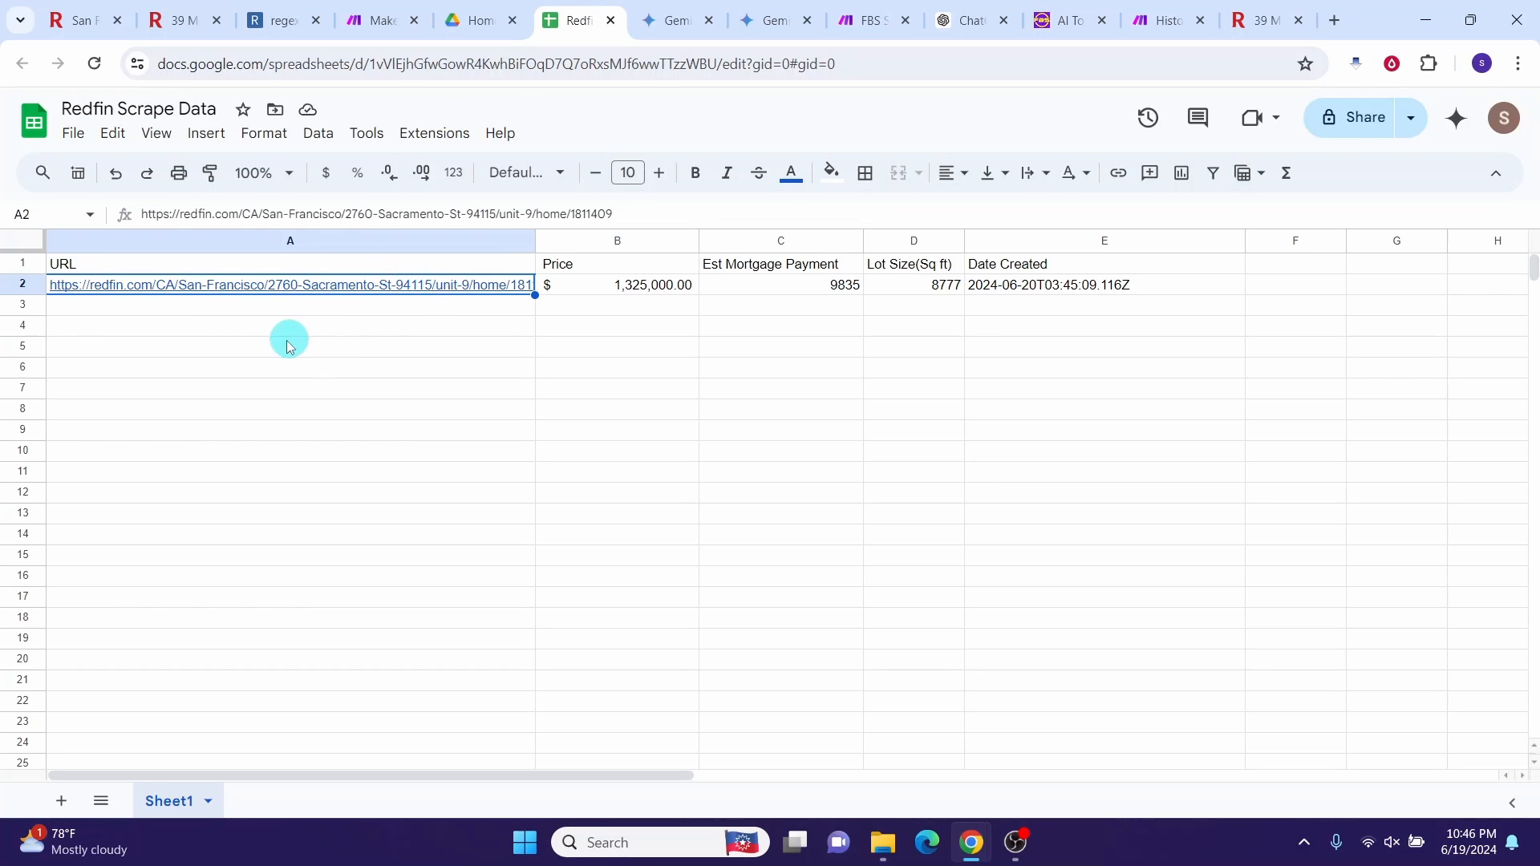
{"action": "mouse_move", "coordinate": [422, 289]}
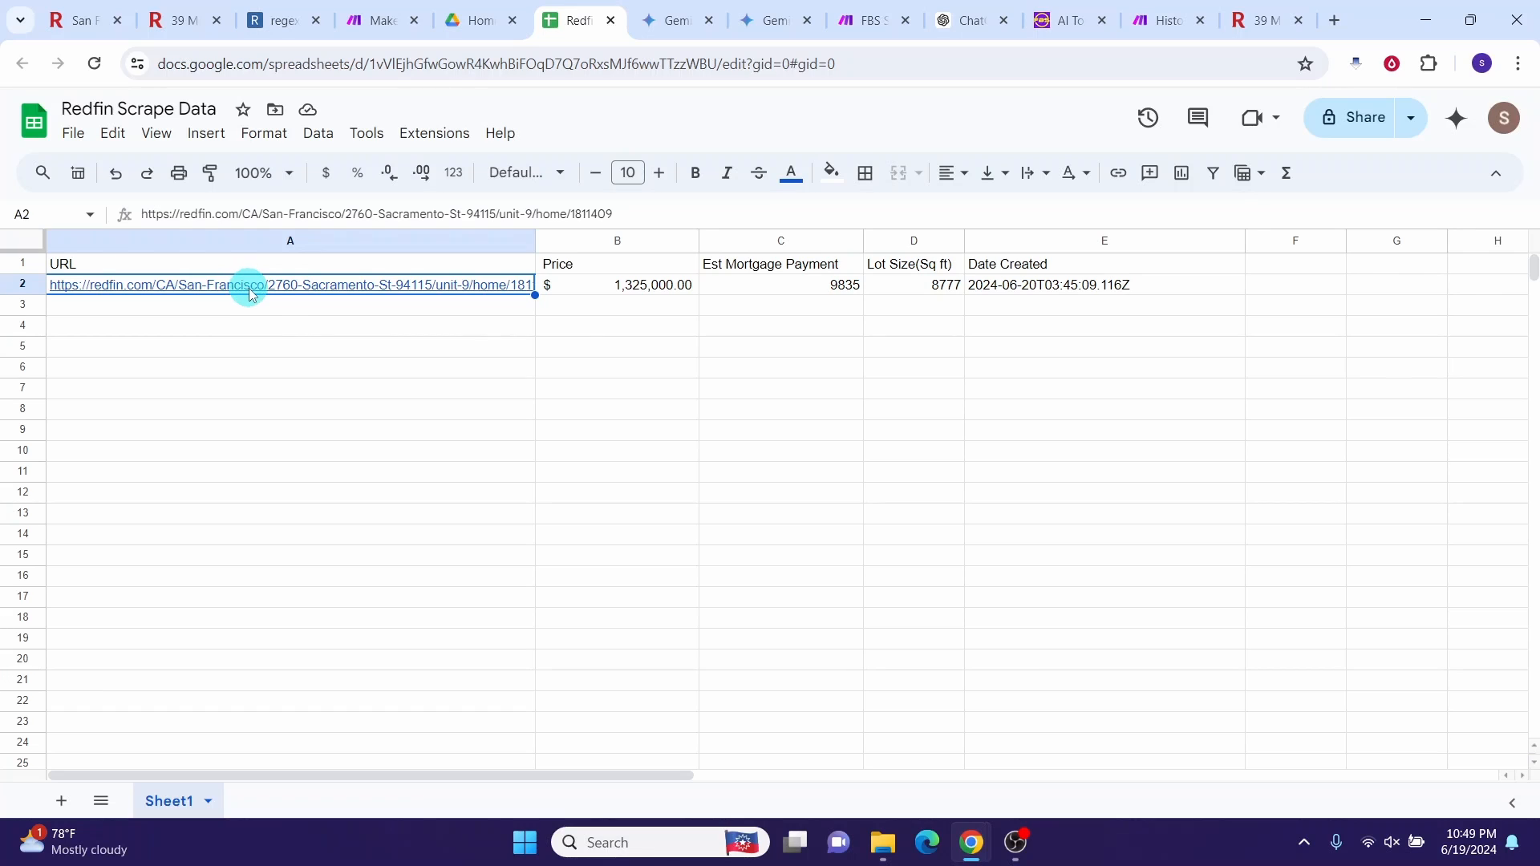
Step: Compare the A2 listing page with the sheet's $1,325,000.00 price, payment and 8777 lot size
{"action": "left_click", "coordinate": [241, 317]}
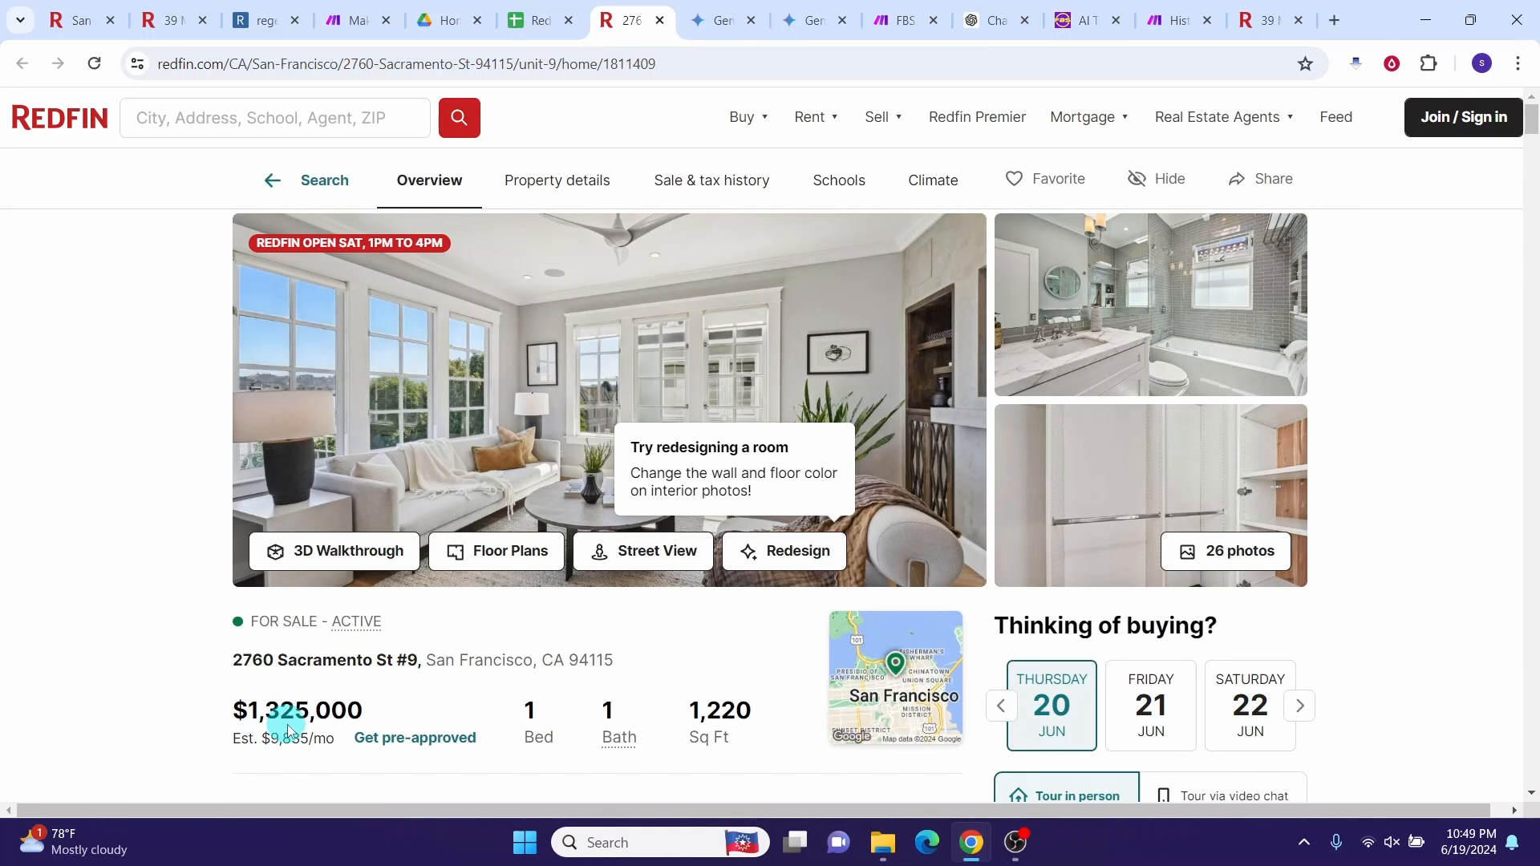
{"action": "key", "text": "ctrl+shift+Tab"}
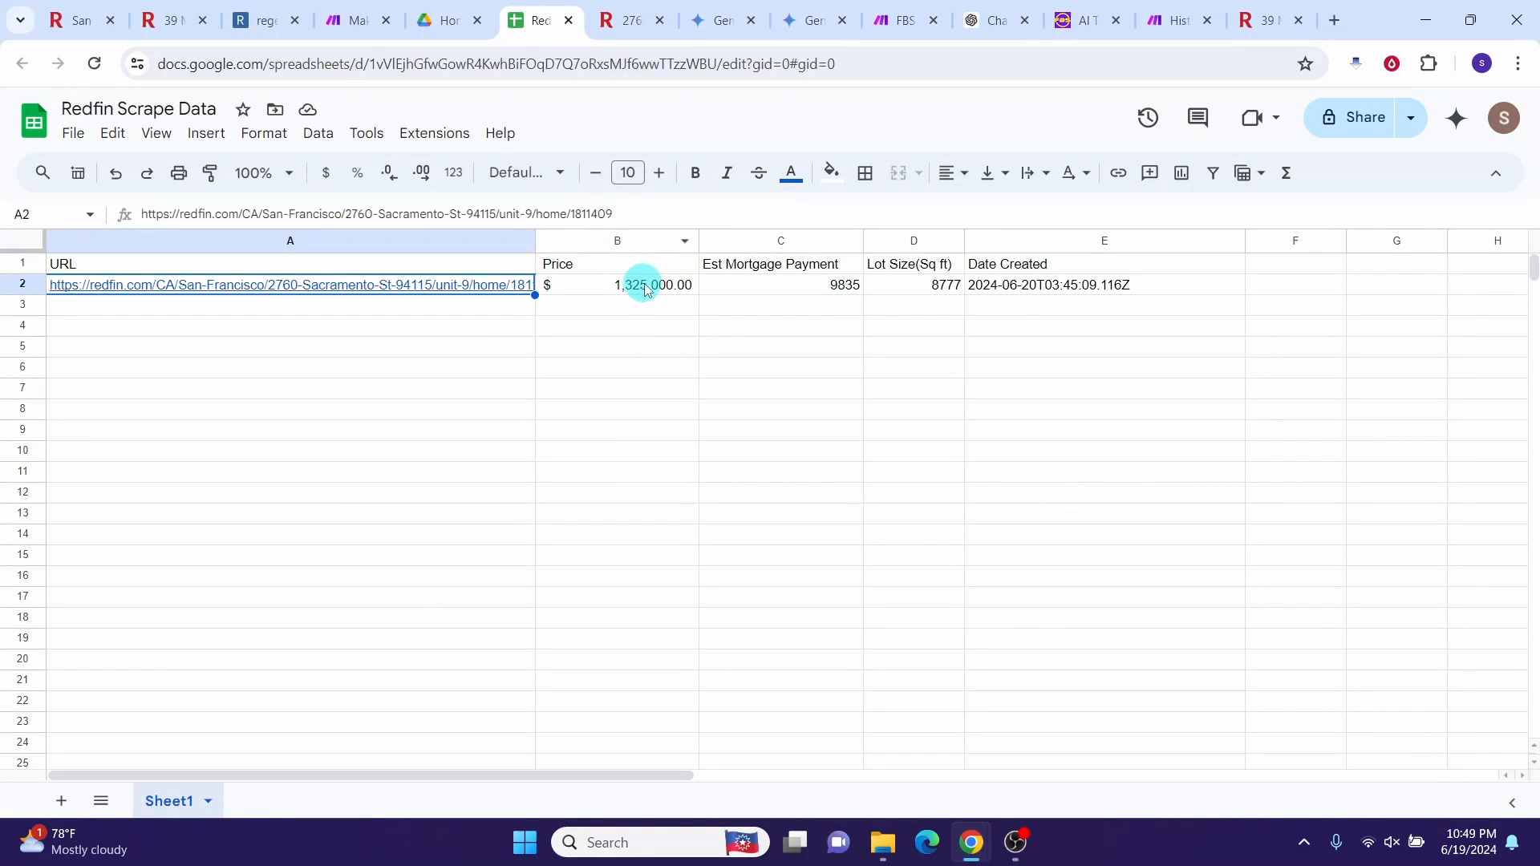
{"action": "key", "text": "ctrl+Tab"}
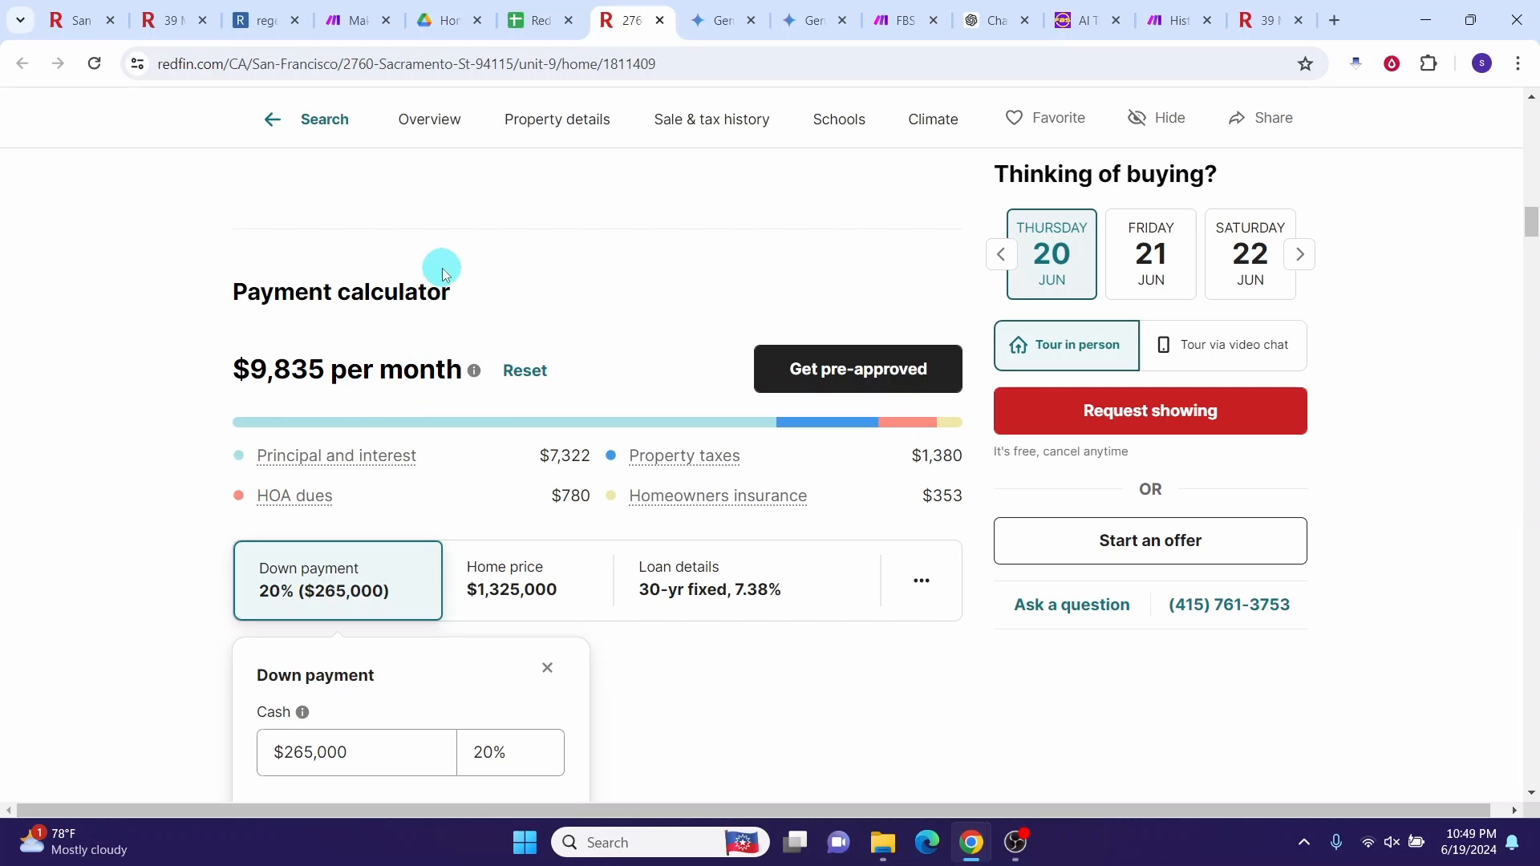
{"action": "key", "text": "ctrl+shift+Tab"}
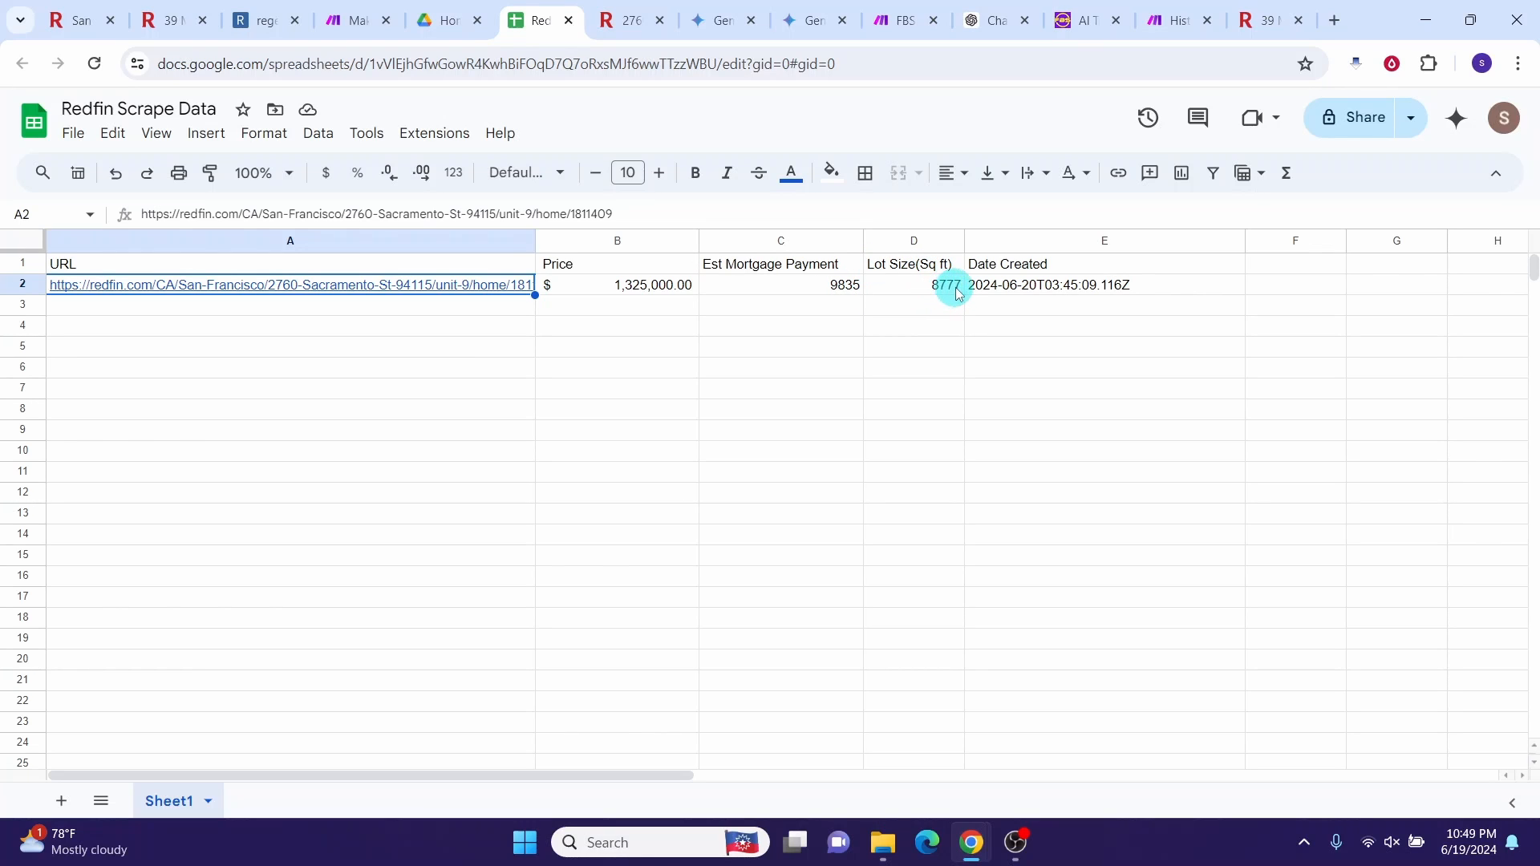
{"action": "key", "text": "ctrl+Tab"}
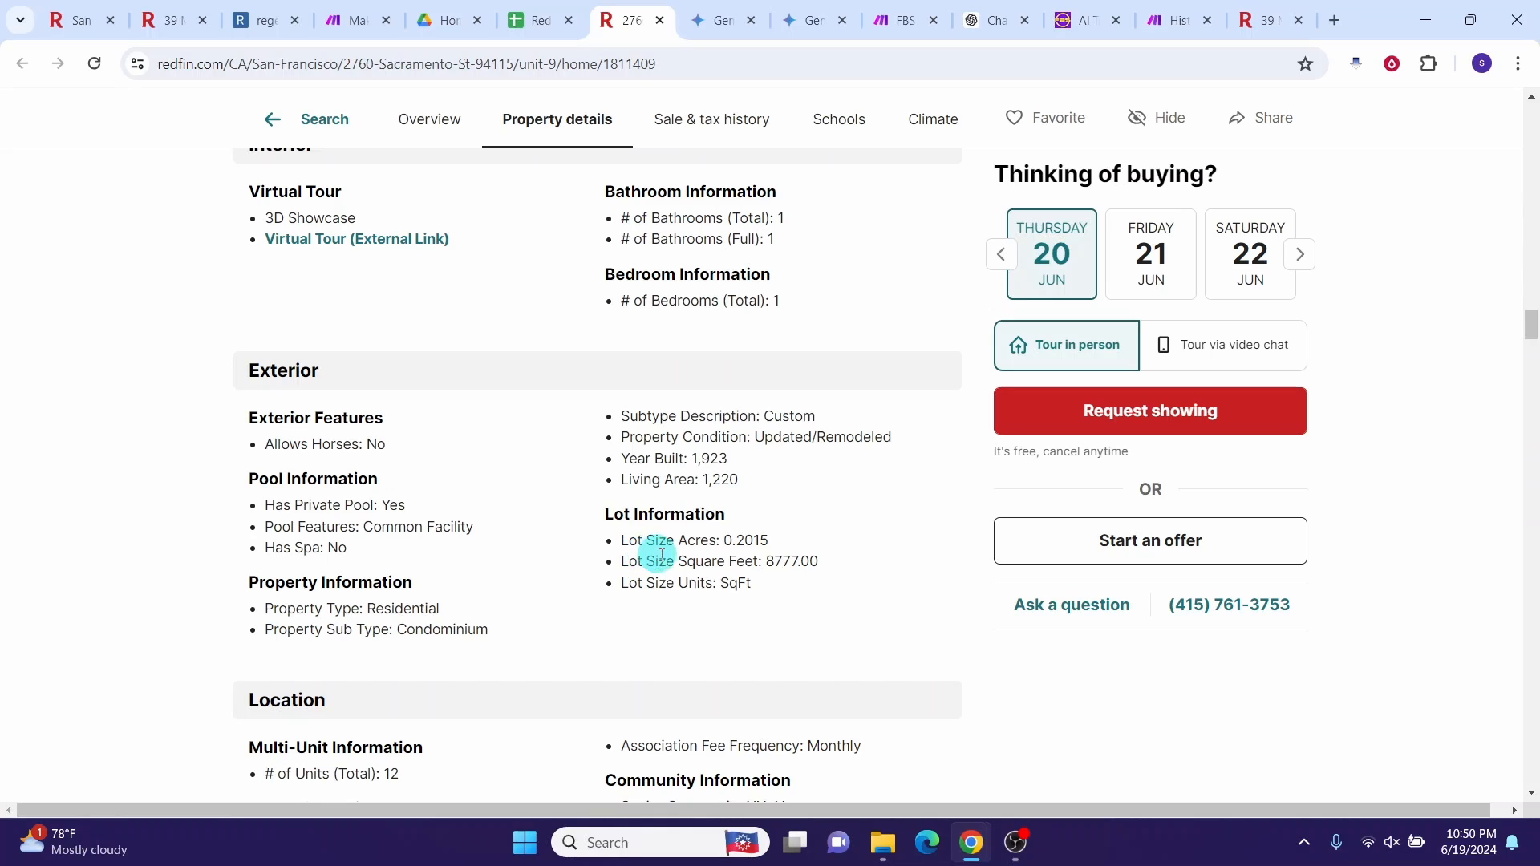